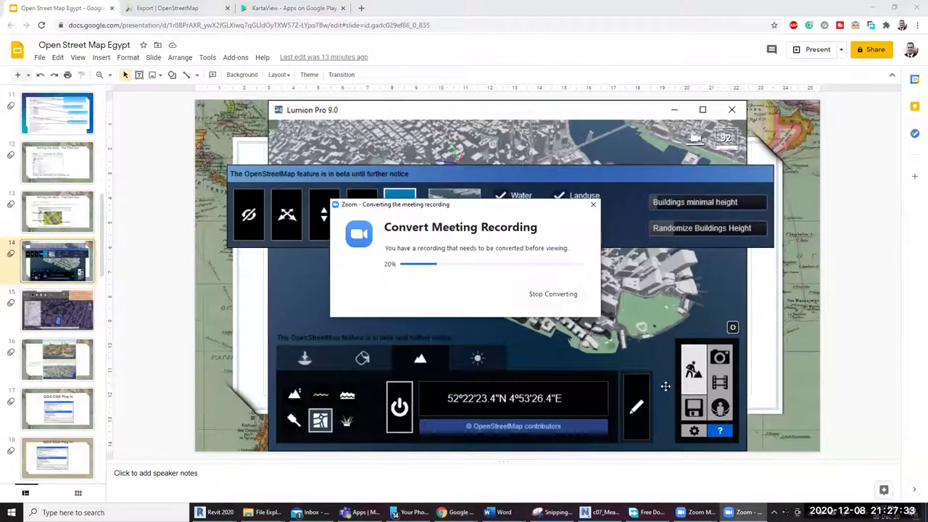
Step: Bring the presentation back and view slides 15 to 21 on AutoCAD, CyberCity 3D and QGIS
{"action": "mouse_move", "coordinate": [697, 512]}
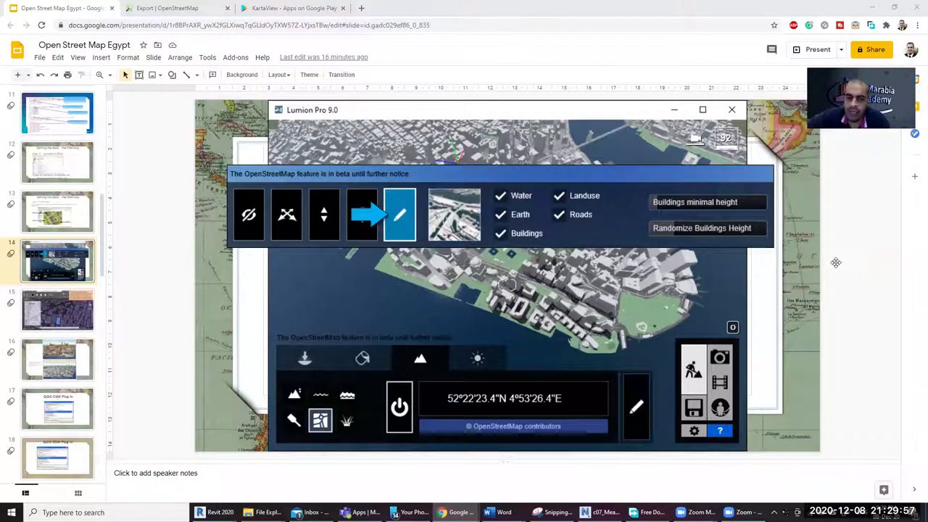
{"action": "left_click", "coordinate": [851, 448]}
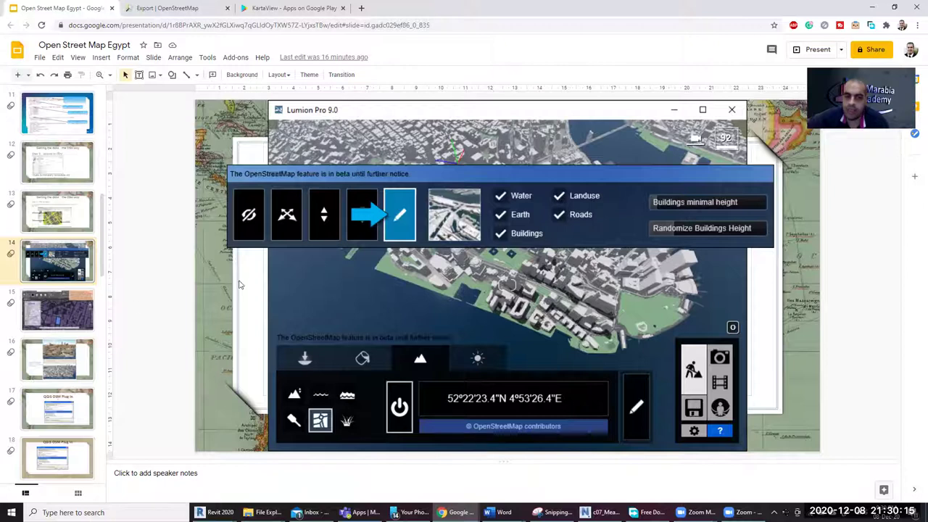
{"action": "left_click", "coordinate": [73, 319]}
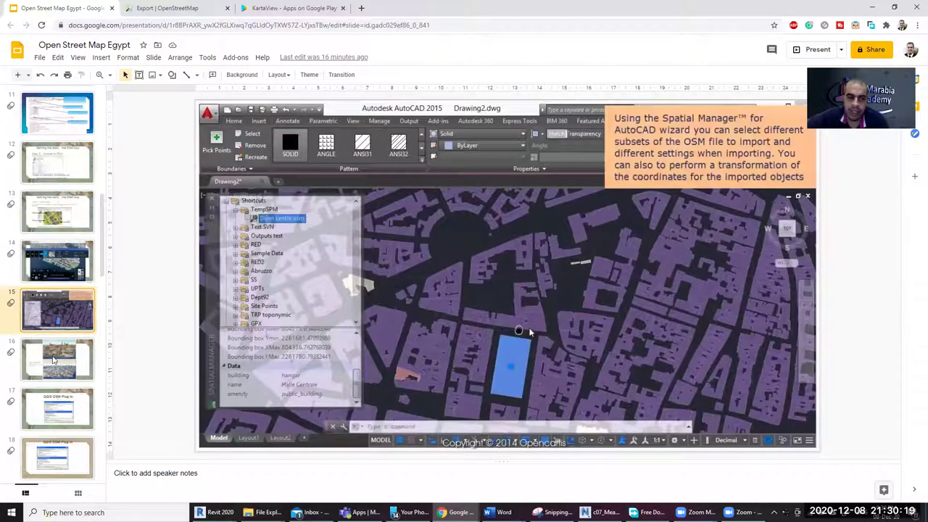
{"action": "left_click", "coordinate": [52, 359]}
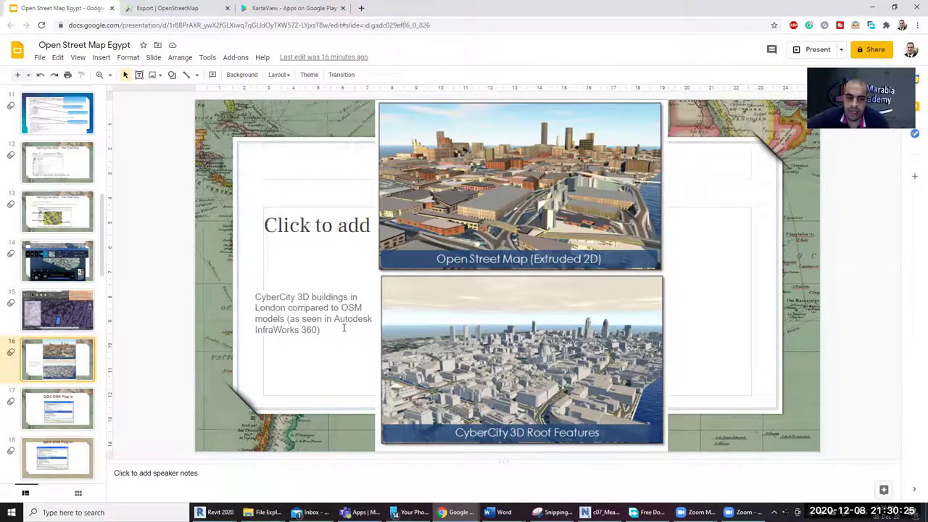
{"action": "left_click", "coordinate": [80, 417]}
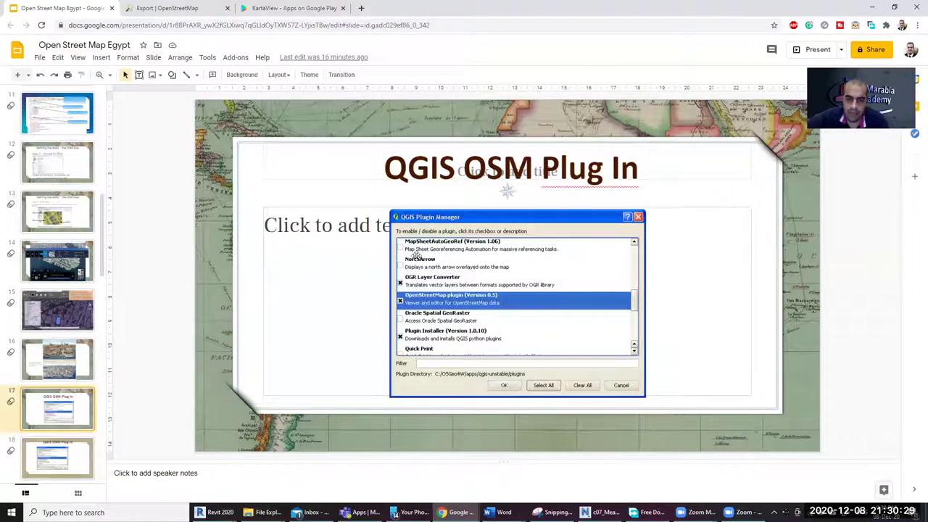
{"action": "scroll", "coordinate": [35, 426], "scroll_direction": "down", "scroll_amount": 4}
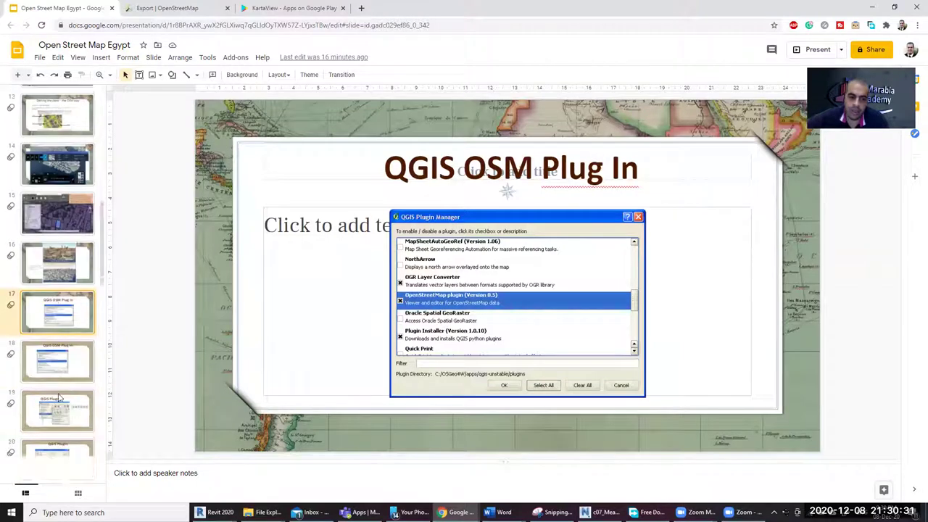
{"action": "left_click", "coordinate": [67, 224]}
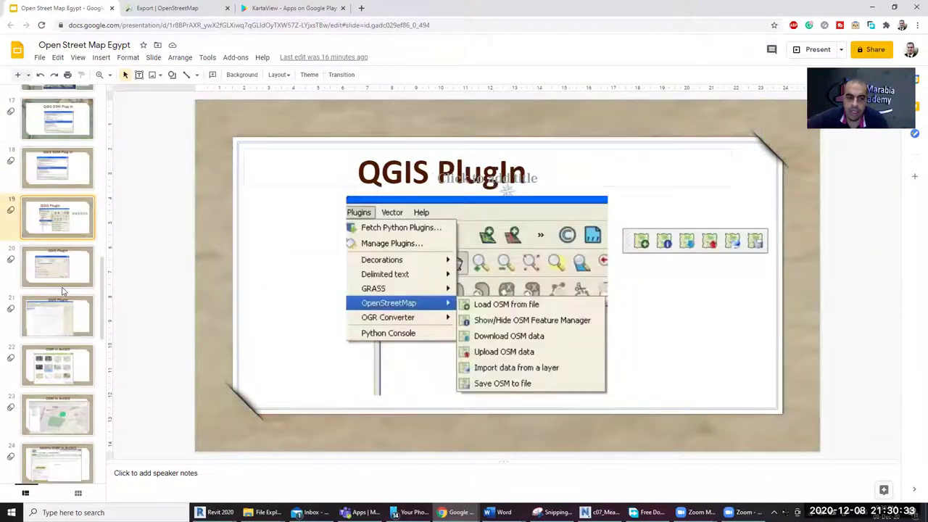
{"action": "left_click", "coordinate": [56, 319]}
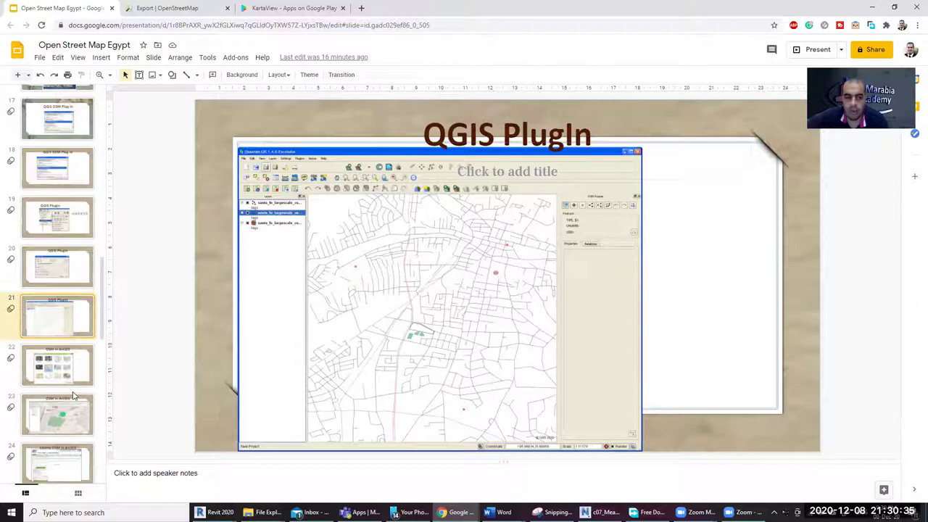
Step: View slides 23 to 28 on OSM in ArcGIS and contributions, then return to the export page
{"action": "left_click", "coordinate": [68, 428]}
{"action": "scroll", "coordinate": [68, 428], "scroll_direction": "down", "scroll_amount": 1}
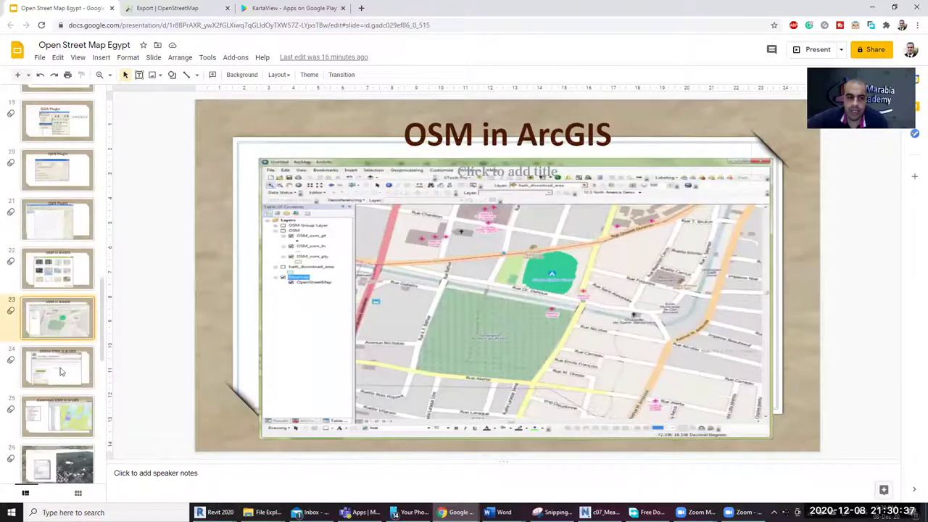
{"action": "left_click", "coordinate": [60, 374]}
{"action": "left_click", "coordinate": [63, 414]}
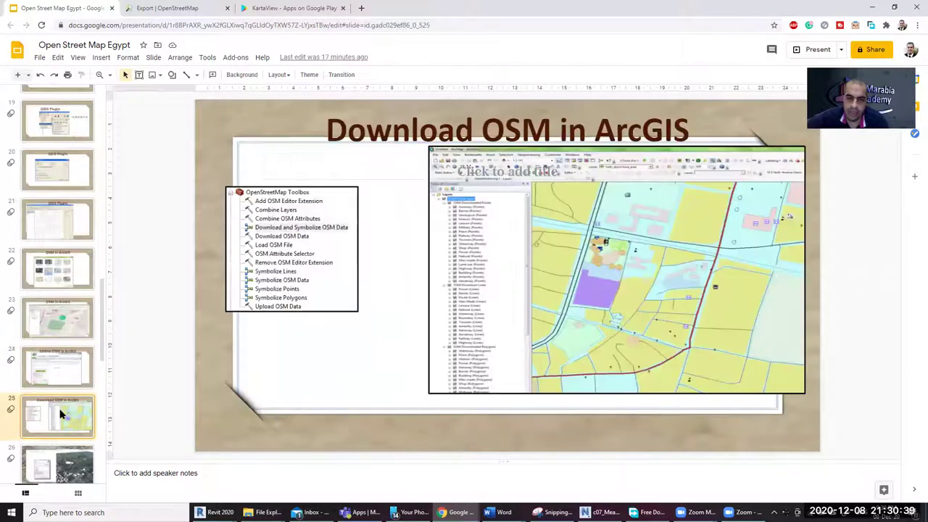
{"action": "scroll", "coordinate": [62, 399], "scroll_direction": "down", "scroll_amount": 3}
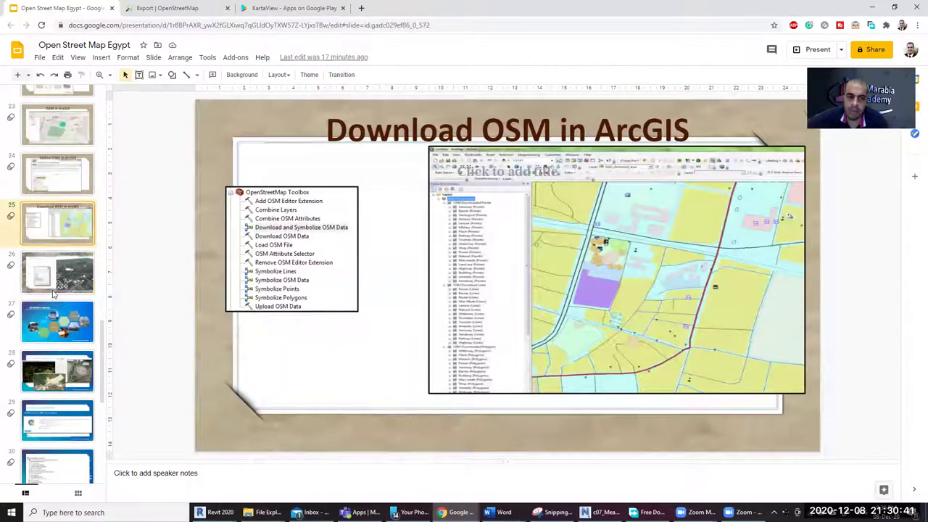
{"action": "left_click", "coordinate": [52, 294]}
{"action": "left_click", "coordinate": [72, 319]}
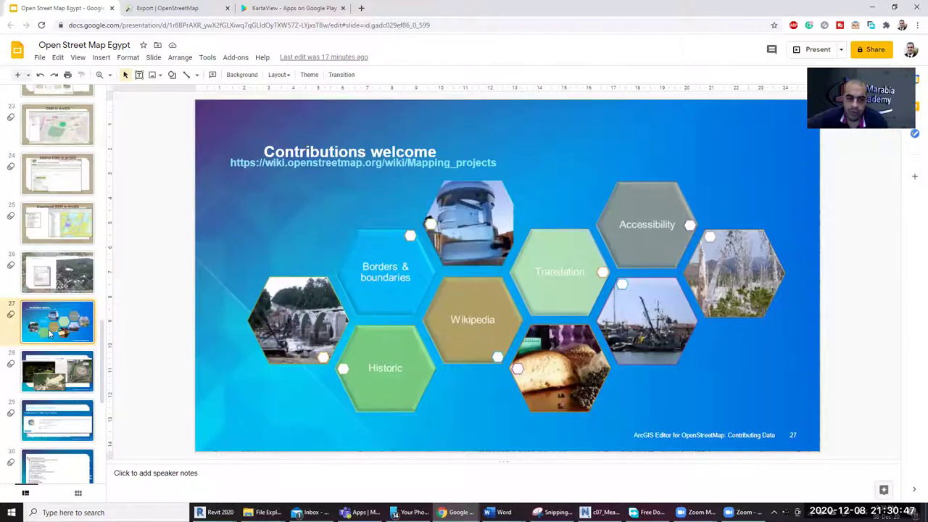
{"action": "left_click", "coordinate": [82, 370]}
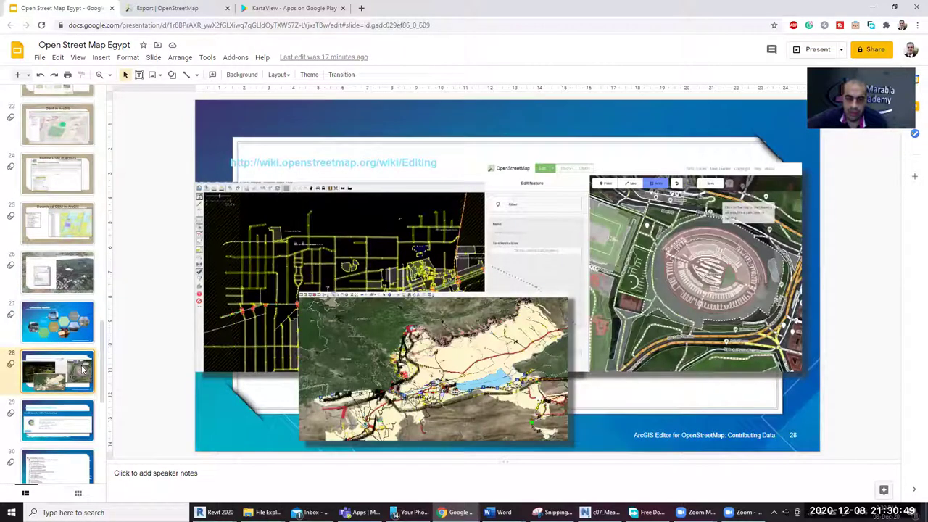
{"action": "scroll", "coordinate": [52, 336], "scroll_direction": "down", "scroll_amount": 1}
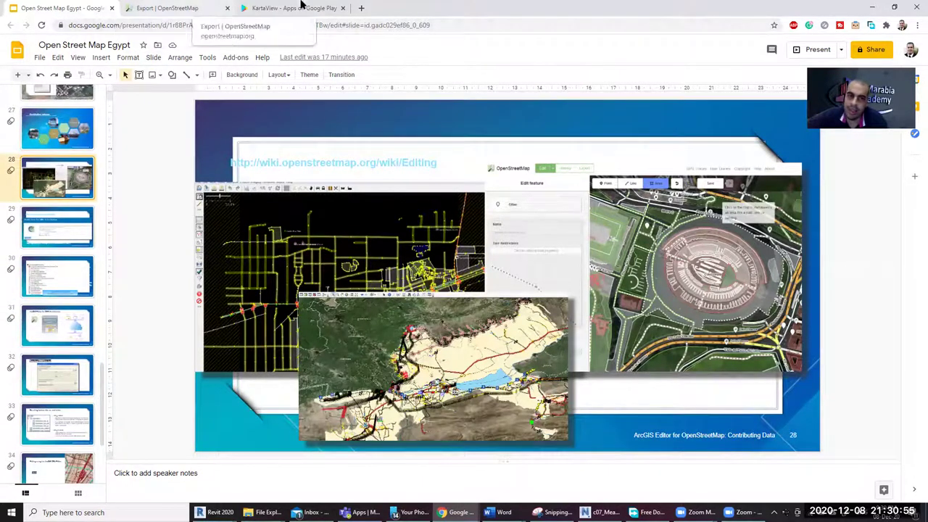
{"action": "left_click", "coordinate": [163, 7]}
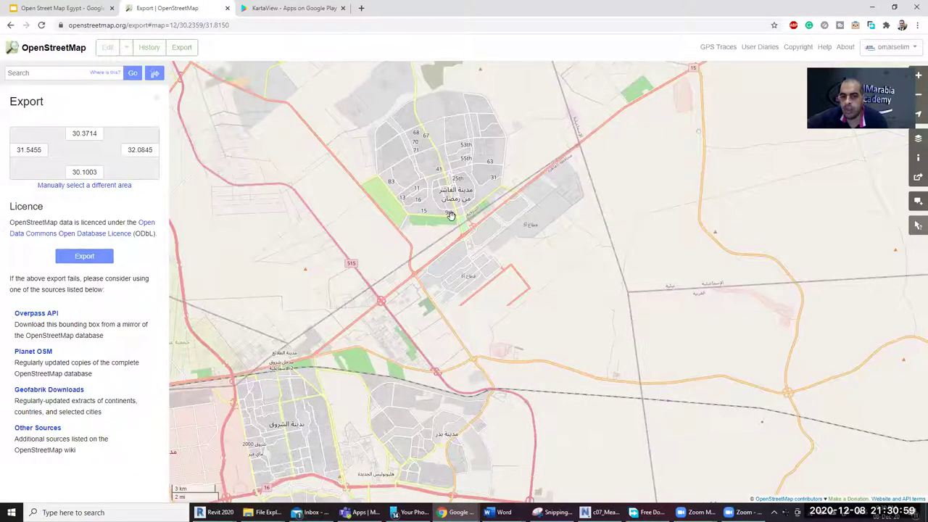
Step: Zoom in around 10th of Ramadan, then pan east past the road 15 junction toward the Bitter Lake
{"action": "scroll", "coordinate": [450, 213], "scroll_direction": "up", "scroll_amount": 3}
{"action": "scroll", "coordinate": [387, 254], "scroll_direction": "up", "scroll_amount": 2}
{"action": "scroll", "coordinate": [425, 257], "scroll_direction": "up", "scroll_amount": 1}
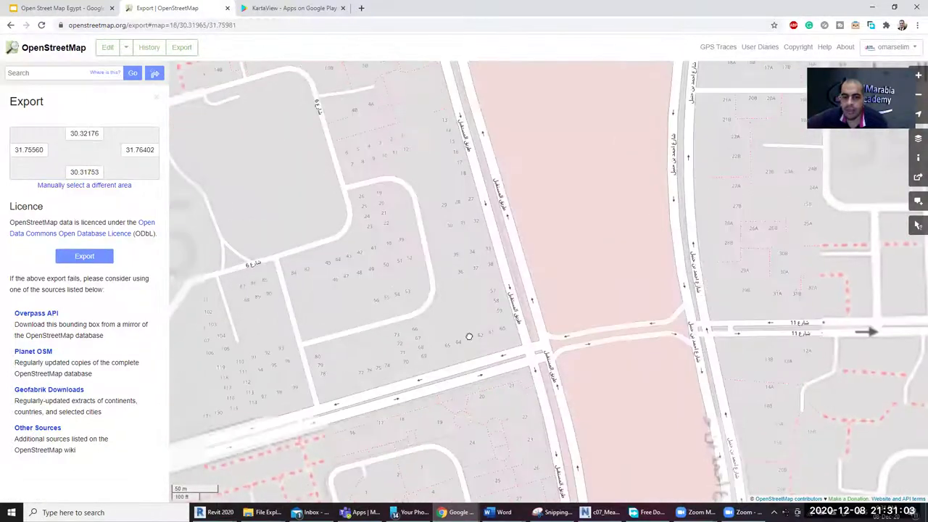
{"action": "left_click_drag", "start_coordinate": [467, 331], "coordinate": [441, 247]}
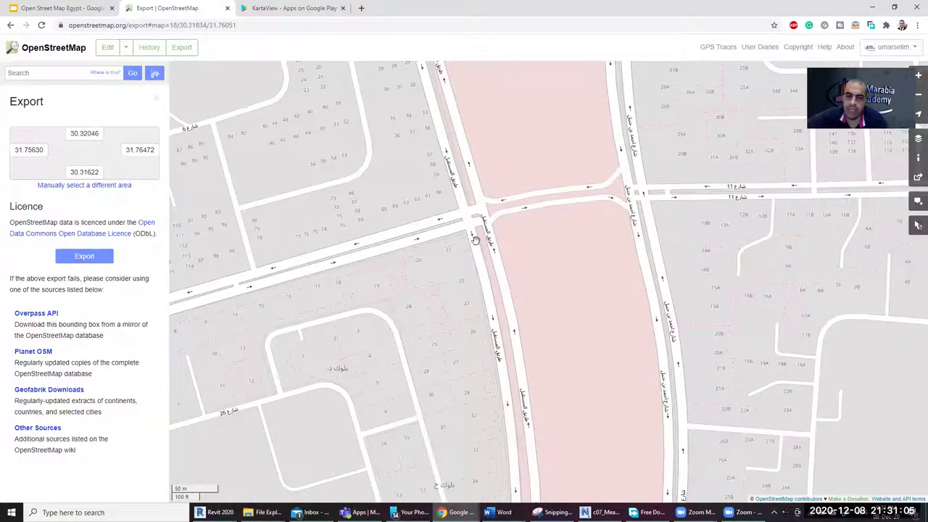
{"action": "scroll", "coordinate": [360, 254], "scroll_direction": "down", "scroll_amount": 5}
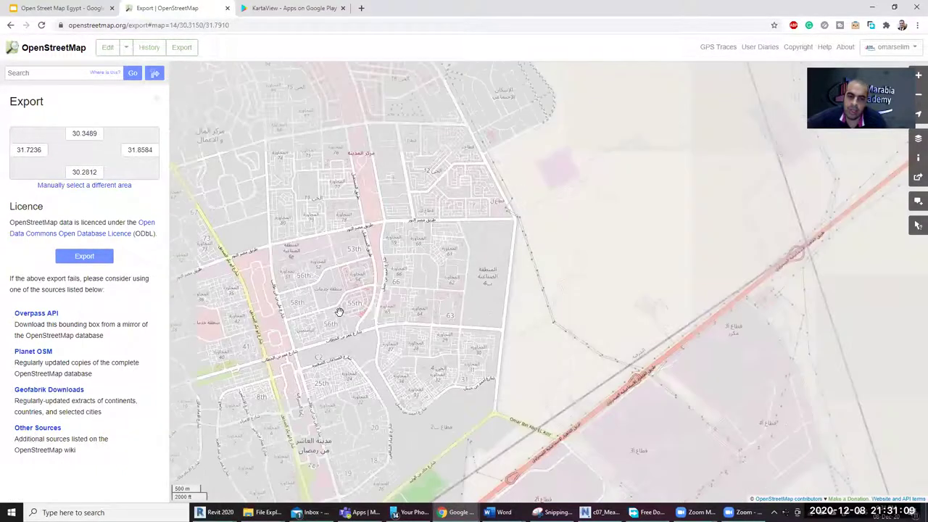
{"action": "scroll", "coordinate": [703, 174], "scroll_direction": "down", "scroll_amount": 2}
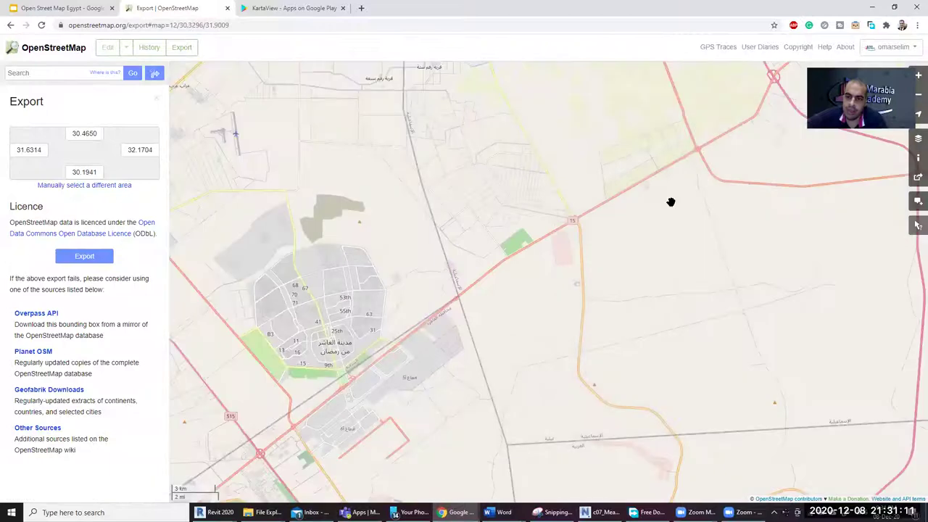
{"action": "left_click_drag", "start_coordinate": [461, 375], "coordinate": [443, 329]}
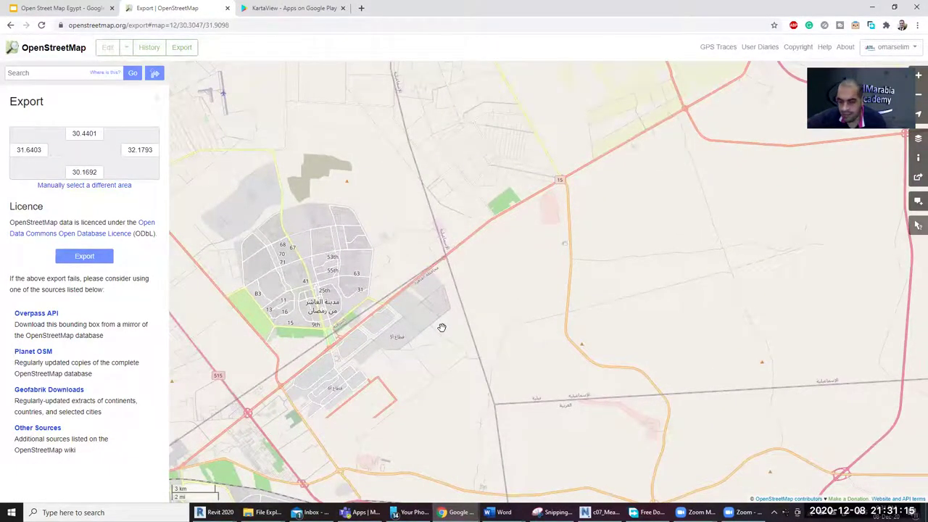
{"action": "left_click_drag", "start_coordinate": [624, 404], "coordinate": [354, 311]}
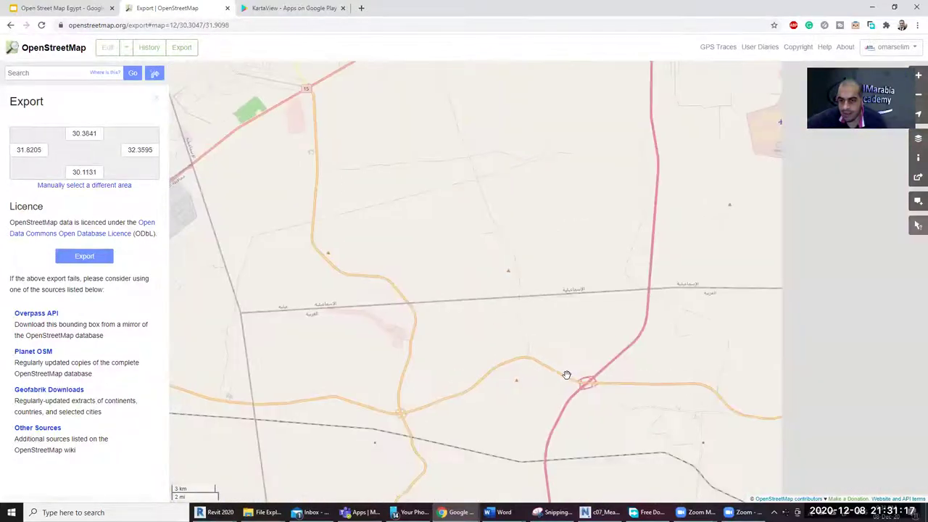
{"action": "left_click_drag", "start_coordinate": [567, 374], "coordinate": [425, 344]}
{"action": "left_click_drag", "start_coordinate": [450, 293], "coordinate": [408, 303]}
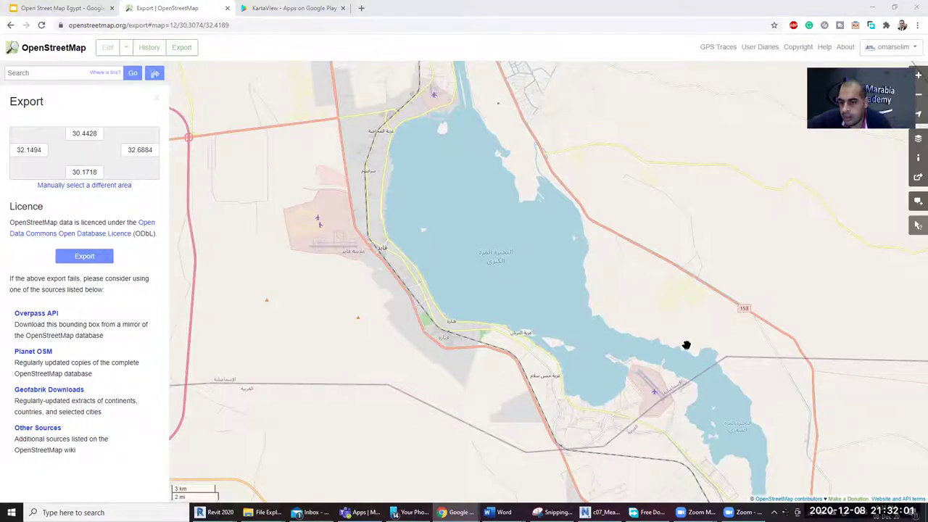
Step: Pan over the lake and zoom out to a wide Ismailia–Suez view, 29.63–30.71 N by 31.15–33.31 E
{"action": "left_click_drag", "start_coordinate": [687, 345], "coordinate": [609, 306]}
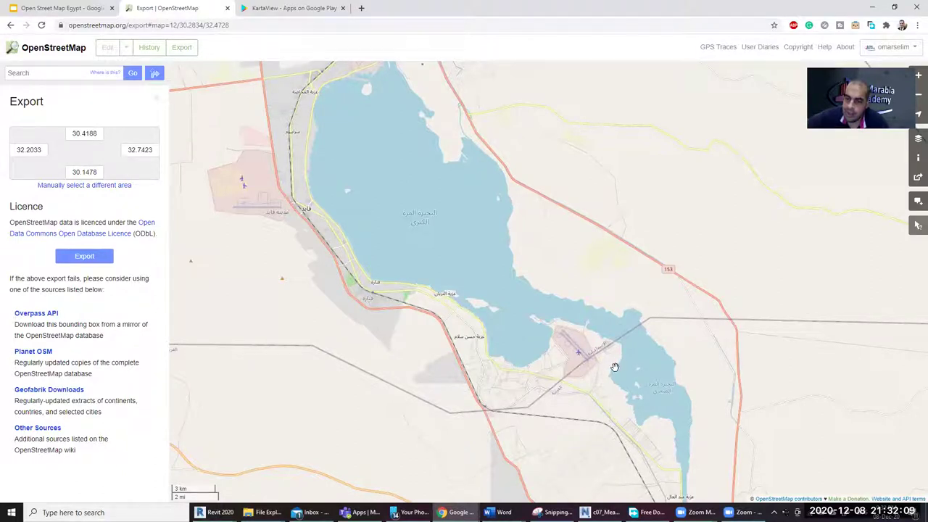
{"action": "scroll", "coordinate": [599, 376], "scroll_direction": "up", "scroll_amount": 1}
{"action": "scroll", "coordinate": [599, 375], "scroll_direction": "up", "scroll_amount": 1}
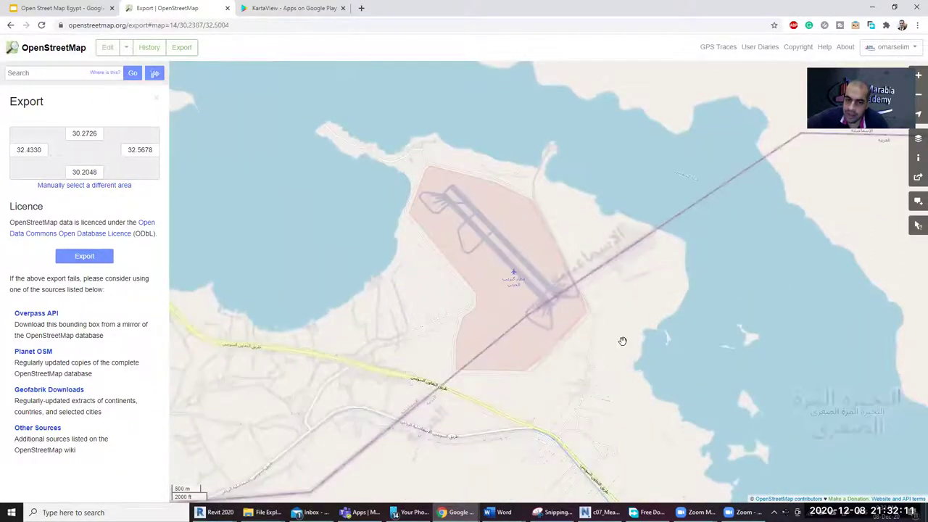
{"action": "key", "text": "Down"}
{"action": "key", "text": "Down"}
{"action": "key", "text": "Down"}
{"action": "scroll", "coordinate": [649, 260], "scroll_direction": "down", "scroll_amount": 2}
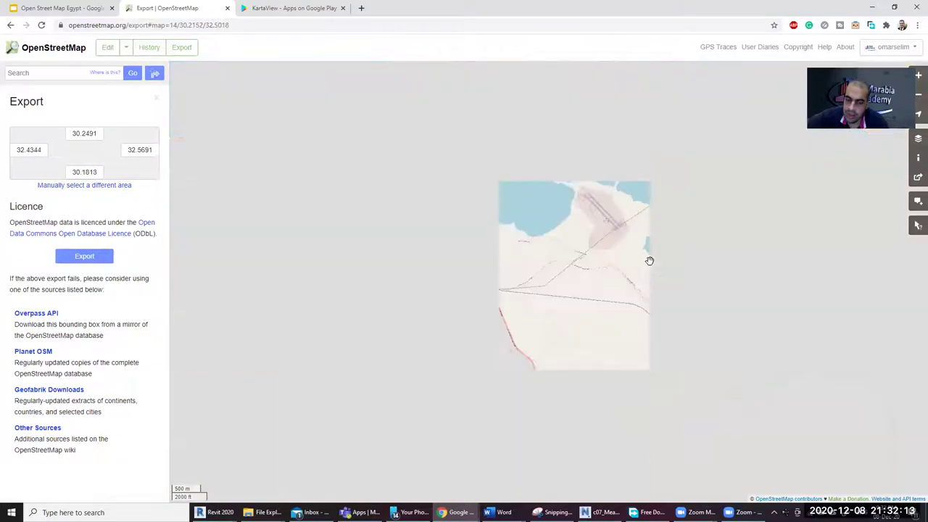
{"action": "scroll", "coordinate": [484, 224], "scroll_direction": "down", "scroll_amount": 2}
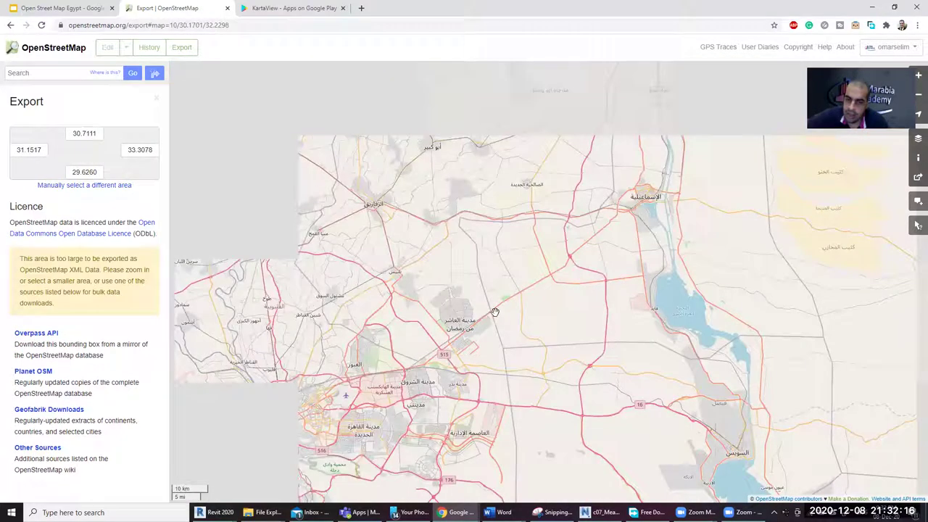
Step: Pan west toward Cairo, Tanta and Zagazig and shift the export area across the delta villages
{"action": "left_click_drag", "start_coordinate": [479, 307], "coordinate": [540, 313]}
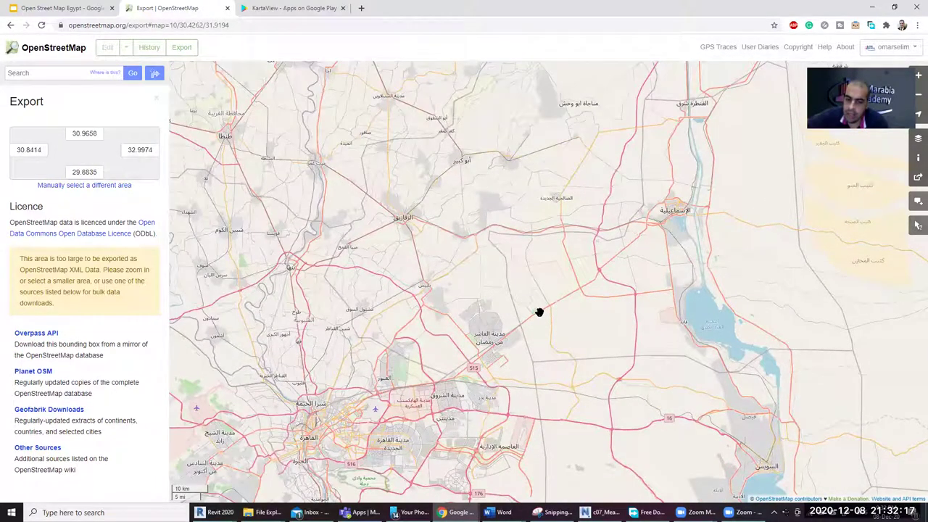
{"action": "left_click_drag", "start_coordinate": [360, 234], "coordinate": [486, 306]}
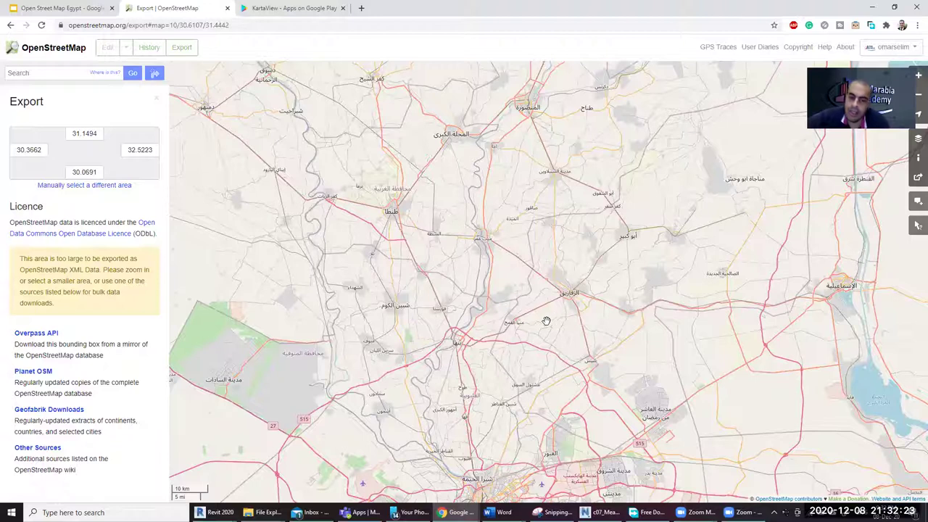
{"action": "scroll", "coordinate": [573, 307], "scroll_direction": "up", "scroll_amount": 5}
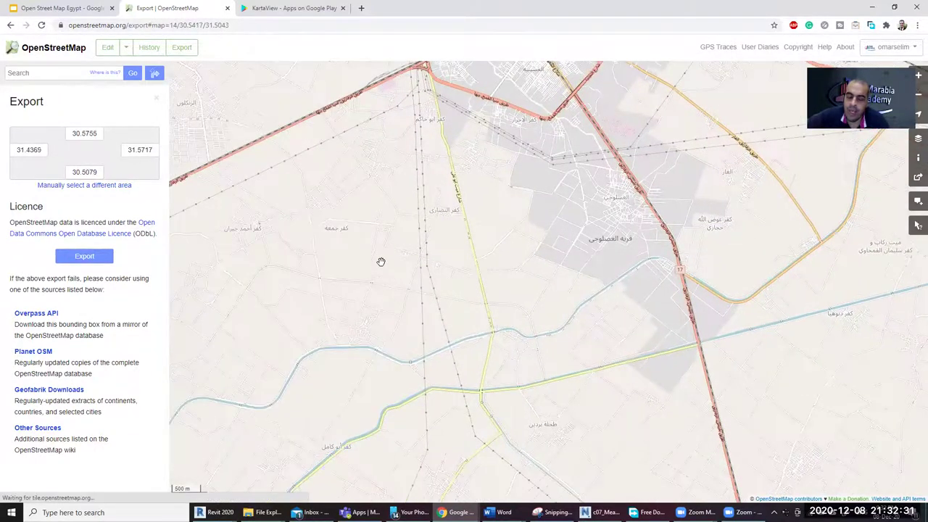
{"action": "scroll", "coordinate": [500, 299], "scroll_direction": "up", "scroll_amount": 3}
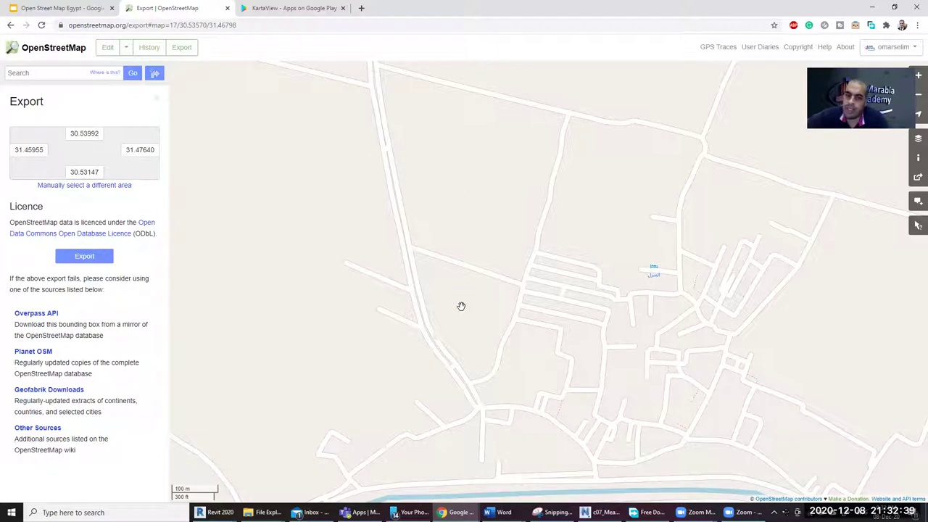
{"action": "scroll", "coordinate": [487, 249], "scroll_direction": "down", "scroll_amount": 1}
{"action": "scroll", "coordinate": [522, 290], "scroll_direction": "down", "scroll_amount": 1}
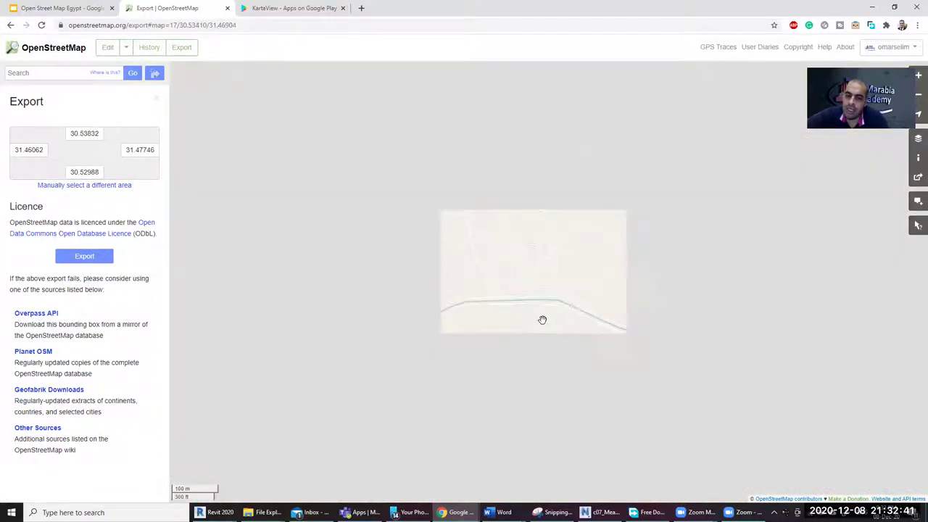
{"action": "scroll", "coordinate": [471, 330], "scroll_direction": "down", "scroll_amount": 2}
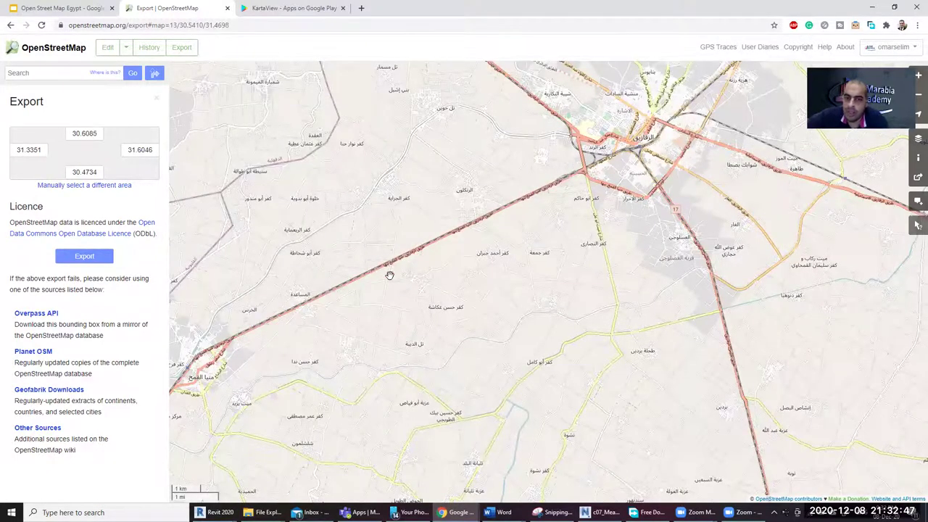
{"action": "left_click_drag", "start_coordinate": [560, 252], "coordinate": [737, 231]}
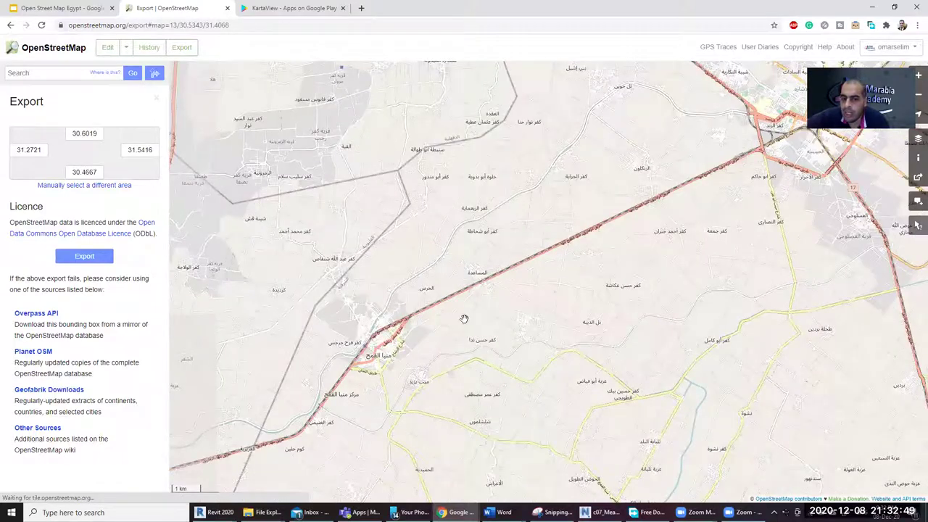
{"action": "scroll", "coordinate": [458, 320], "scroll_direction": "down", "scroll_amount": 2}
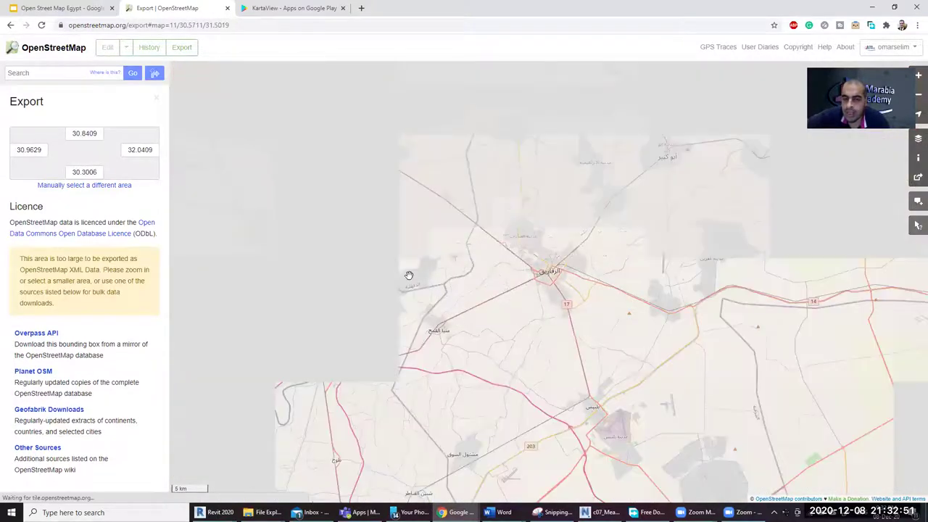
Step: Zoom out and recenter to frame all of Egypt, Sinai and the Red Sea (23.735–32.575 N)
{"action": "left_click_drag", "start_coordinate": [353, 278], "coordinate": [364, 281]}
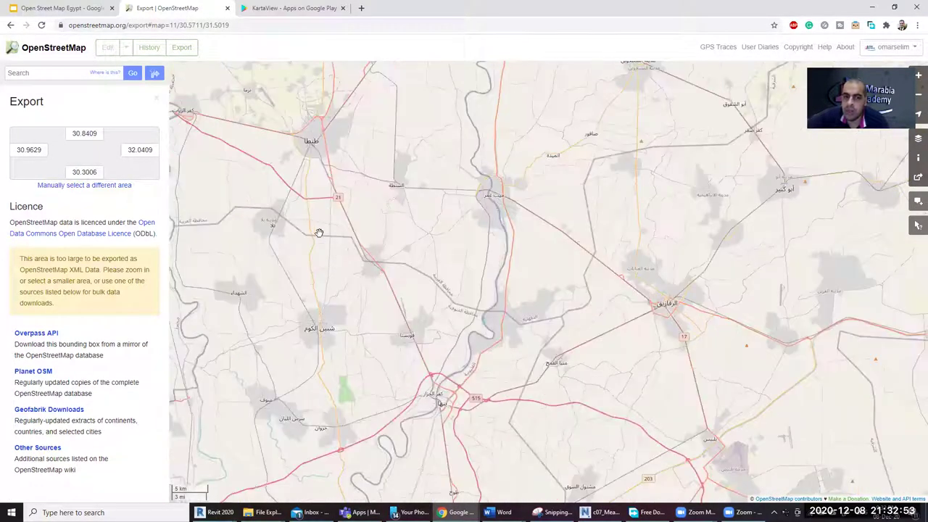
{"action": "left_click_drag", "start_coordinate": [338, 224], "coordinate": [456, 250]}
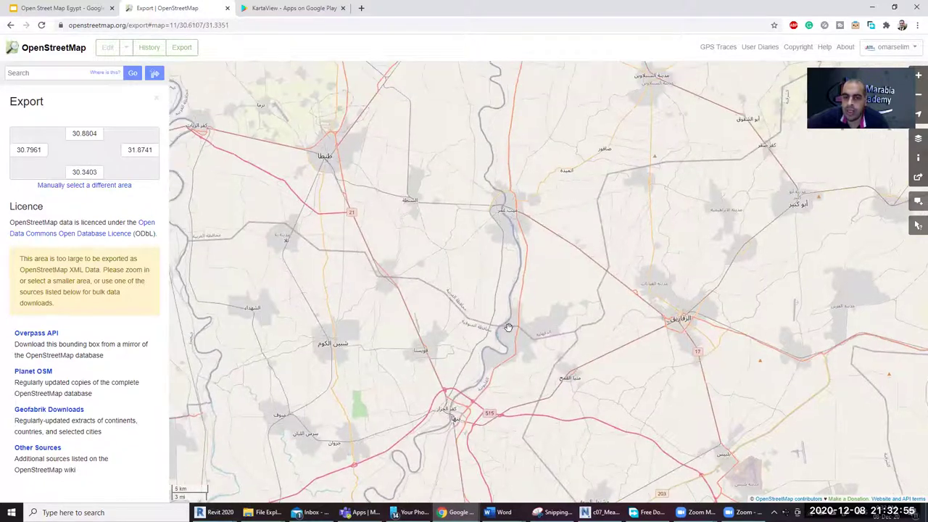
{"action": "scroll", "coordinate": [497, 320], "scroll_direction": "down", "scroll_amount": 2}
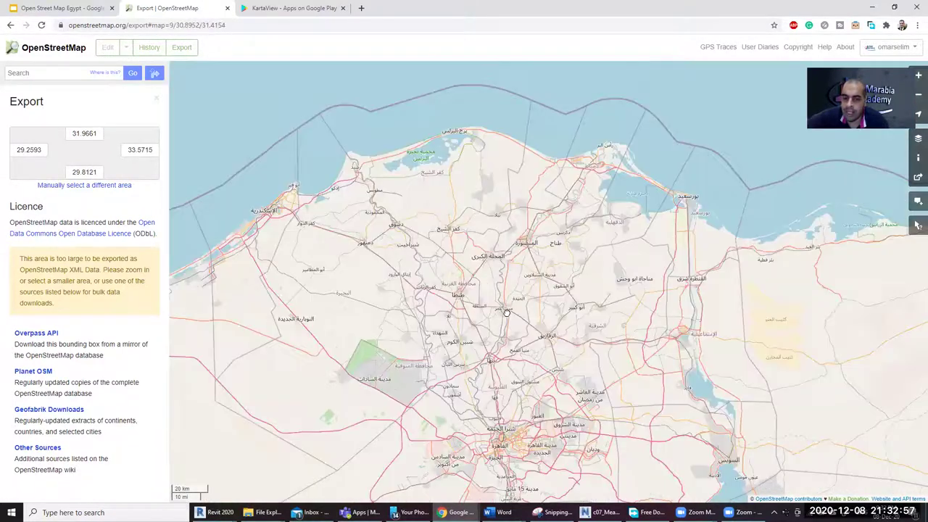
{"action": "scroll", "coordinate": [500, 252], "scroll_direction": "down", "scroll_amount": 2}
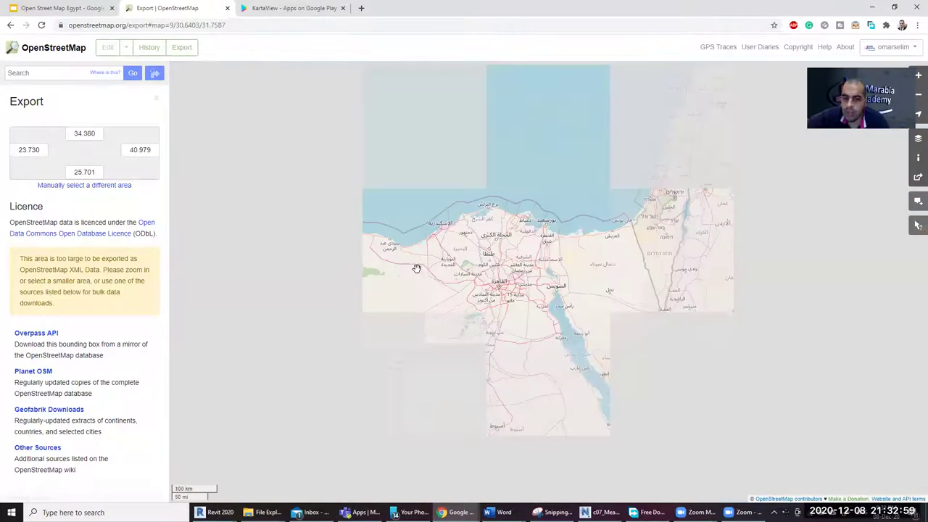
{"action": "left_click_drag", "start_coordinate": [459, 284], "coordinate": [441, 202]}
{"action": "scroll", "coordinate": [442, 243], "scroll_direction": "down", "scroll_amount": 2}
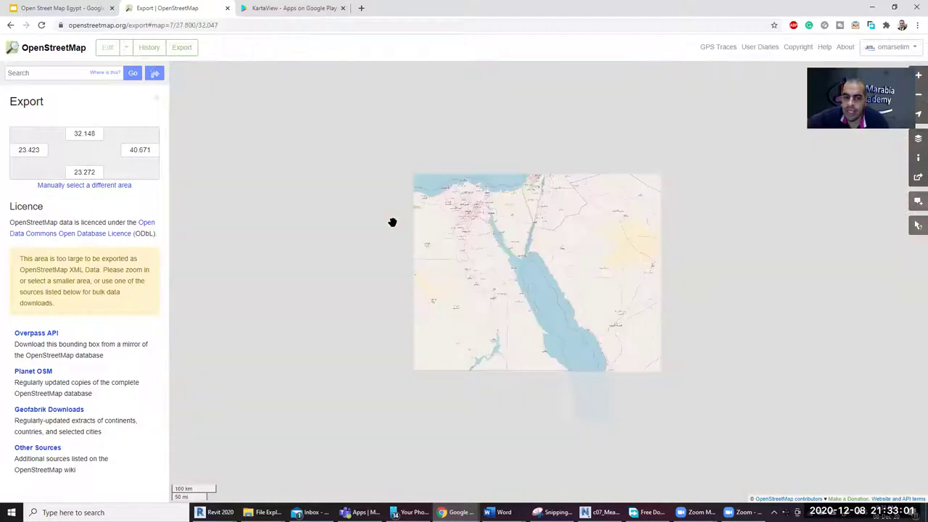
{"action": "scroll", "coordinate": [455, 276], "scroll_direction": "up", "scroll_amount": 2}
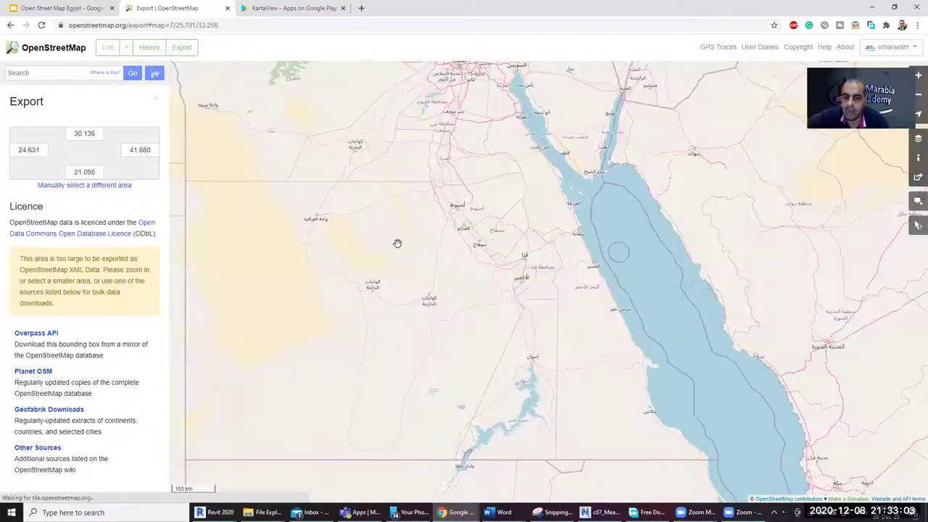
{"action": "left_click_drag", "start_coordinate": [447, 317], "coordinate": [449, 331]}
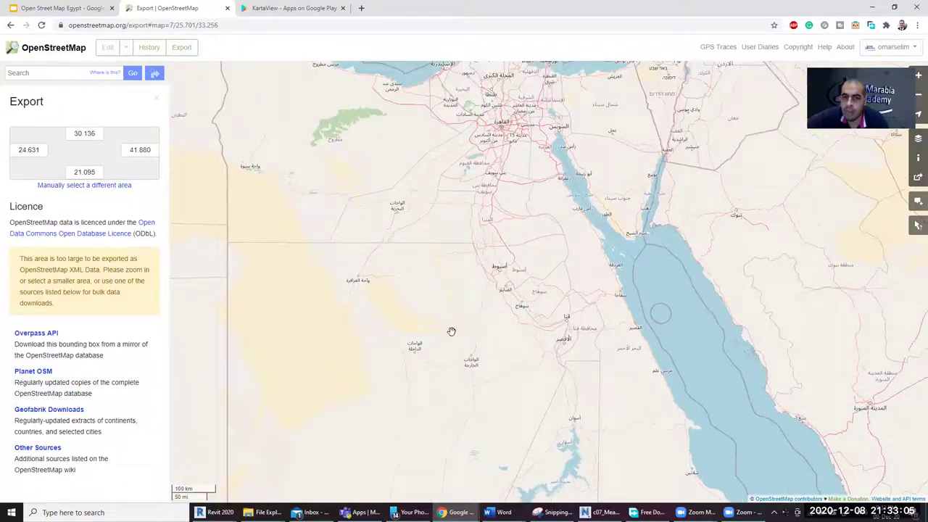
{"action": "scroll", "coordinate": [410, 262], "scroll_direction": "down", "scroll_amount": 2}
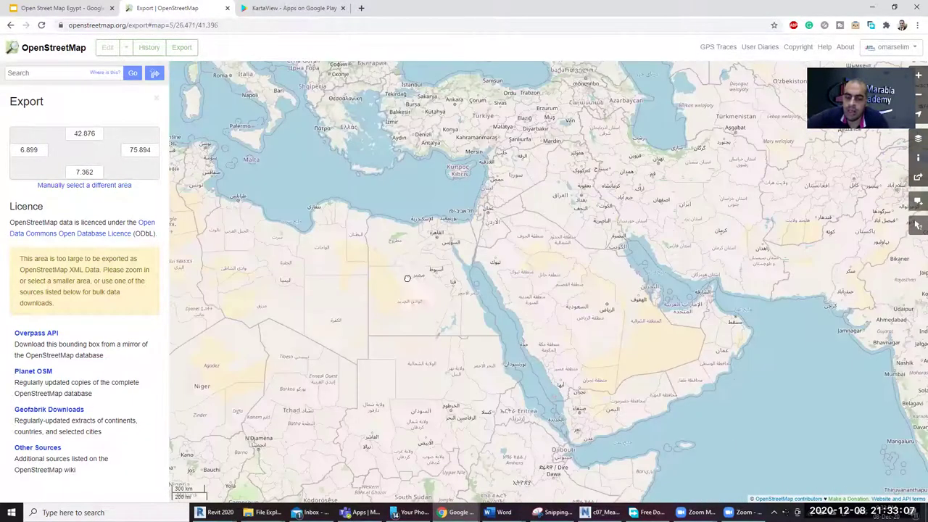
{"action": "scroll", "coordinate": [421, 270], "scroll_direction": "up", "scroll_amount": 2}
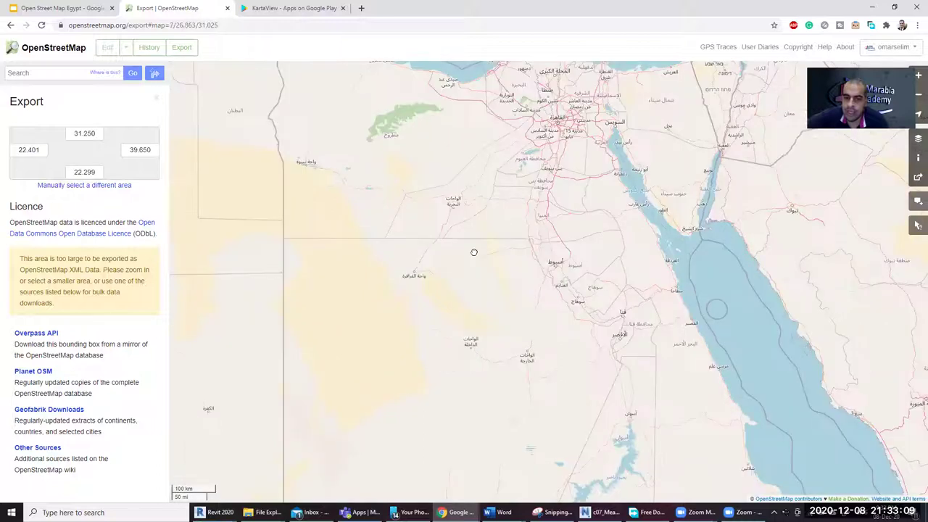
{"action": "left_click_drag", "start_coordinate": [438, 270], "coordinate": [373, 320]}
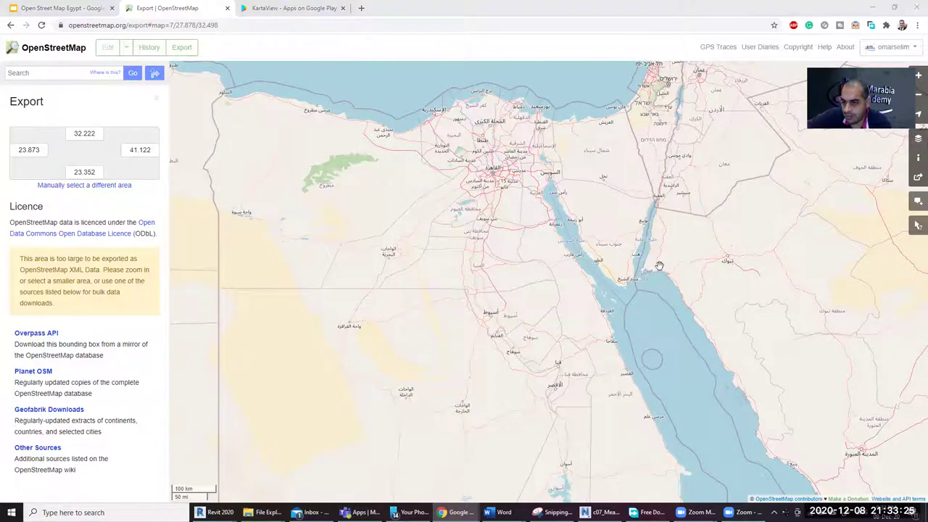
{"action": "left_click_drag", "start_coordinate": [531, 360], "coordinate": [547, 368]}
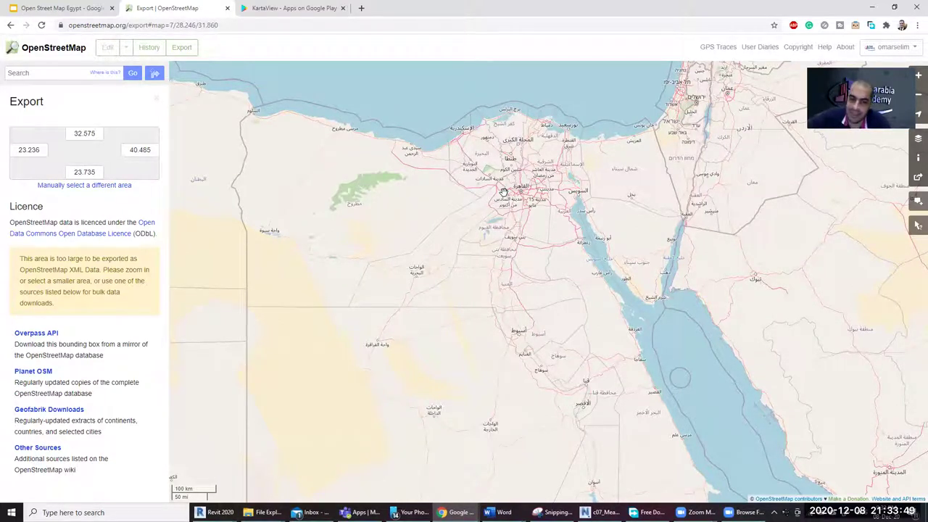
Step: Pan the map west from Egypt to show the Libyan coast
{"action": "left_click_drag", "start_coordinate": [299, 278], "coordinate": [559, 248]}
{"action": "left_click_drag", "start_coordinate": [370, 276], "coordinate": [524, 283]}
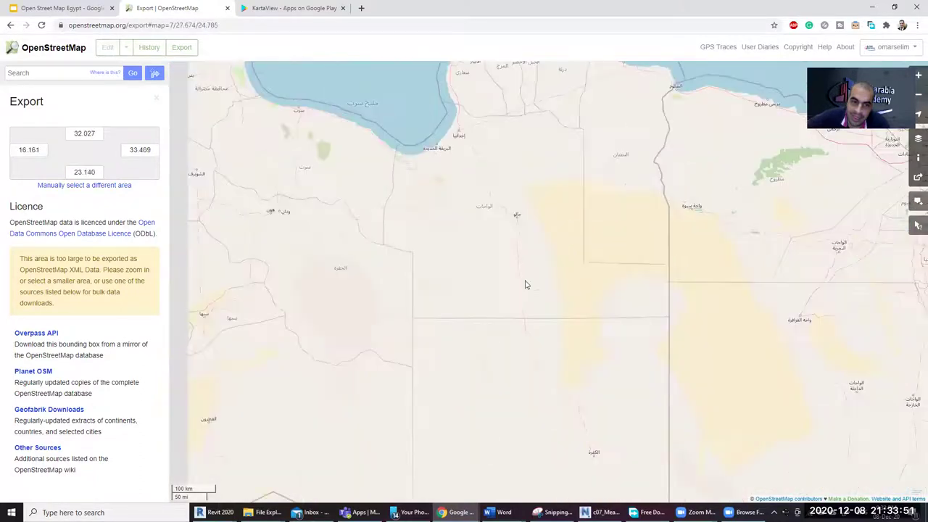
{"action": "scroll", "coordinate": [557, 238], "scroll_direction": "down", "scroll_amount": 1}
{"action": "scroll", "coordinate": [516, 284], "scroll_direction": "up", "scroll_amount": 1}
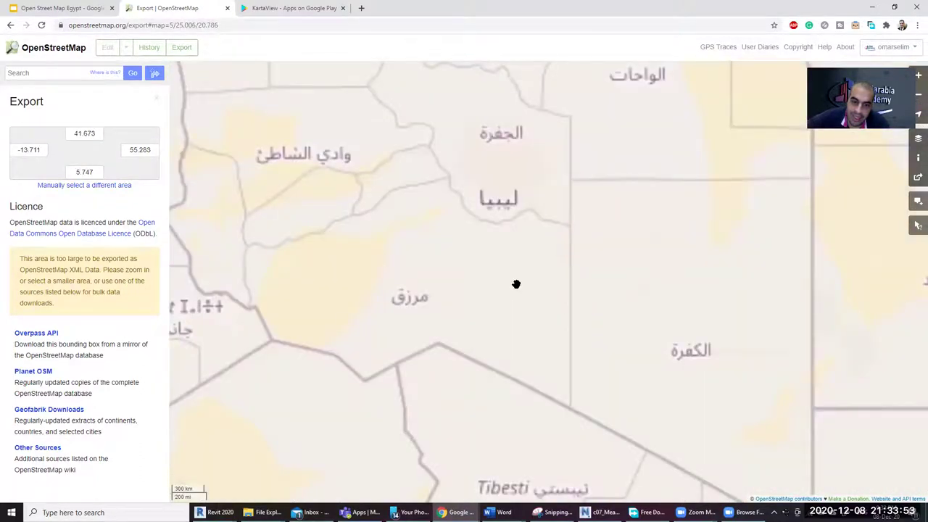
{"action": "scroll", "coordinate": [513, 290], "scroll_direction": "down", "scroll_amount": 2}
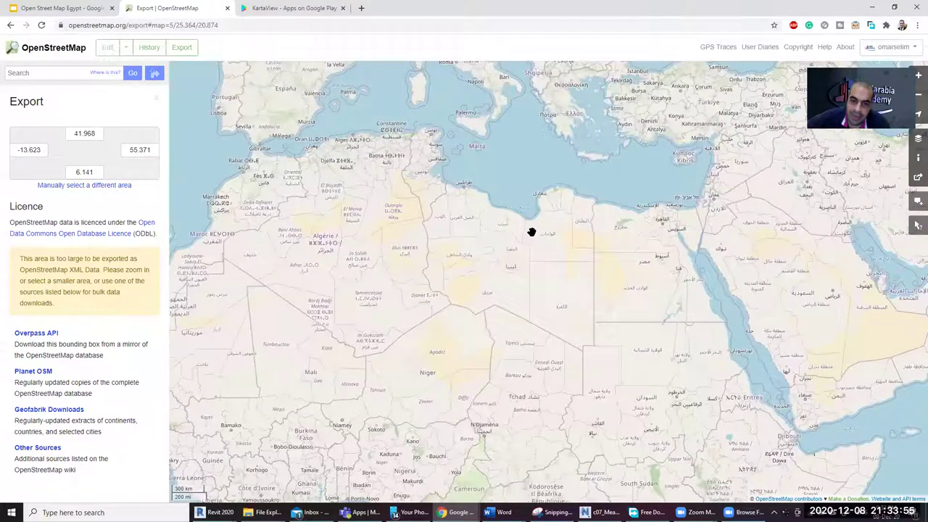
{"action": "scroll", "coordinate": [532, 232], "scroll_direction": "up", "scroll_amount": 2}
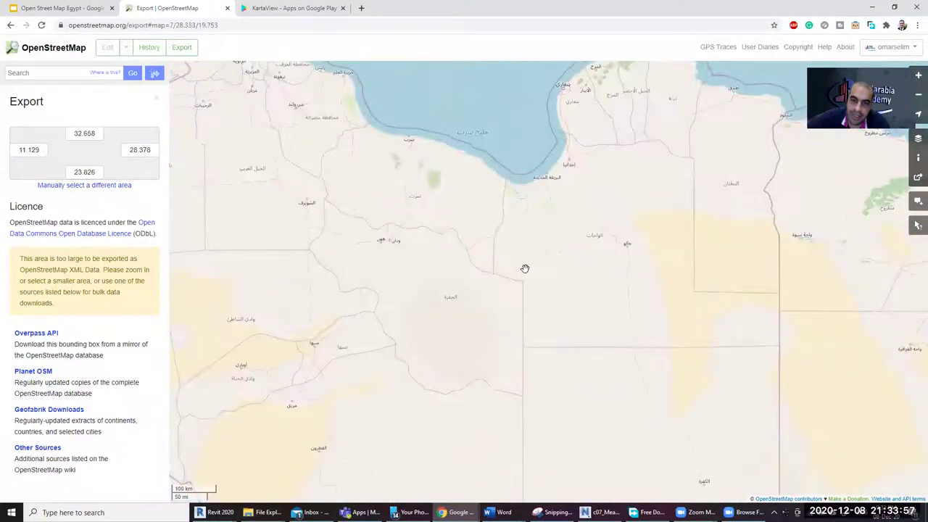
{"action": "mouse_move", "coordinate": [493, 358]}
{"action": "left_mouse_down"}
{"action": "mouse_move", "coordinate": [418, 327]}
{"action": "mouse_move", "coordinate": [605, 435]}
{"action": "mouse_move", "coordinate": [576, 433]}
{"action": "left_mouse_up"}
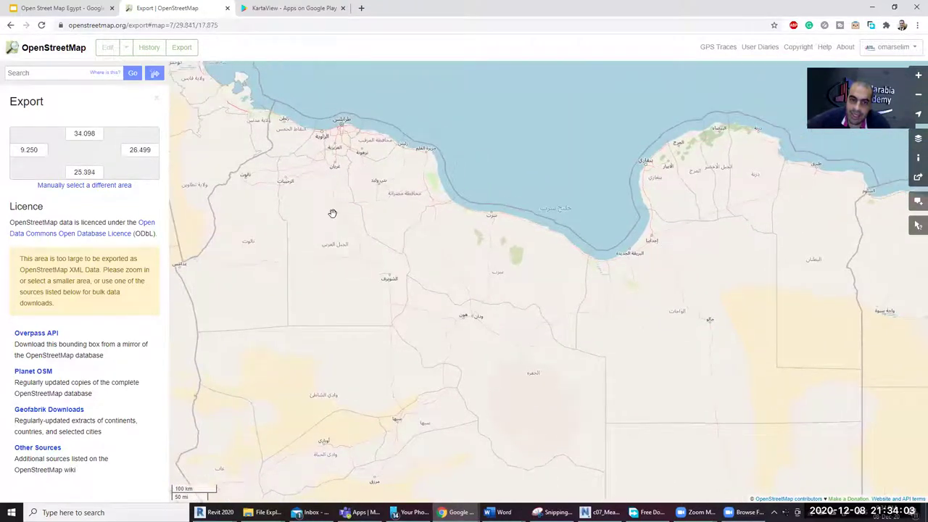
Step: Zoom in on Tripoli so the export box covers 32.7812–32.9130 N by 13.0785–13.3480 E
{"action": "scroll", "coordinate": [341, 129], "scroll_direction": "up", "scroll_amount": 2}
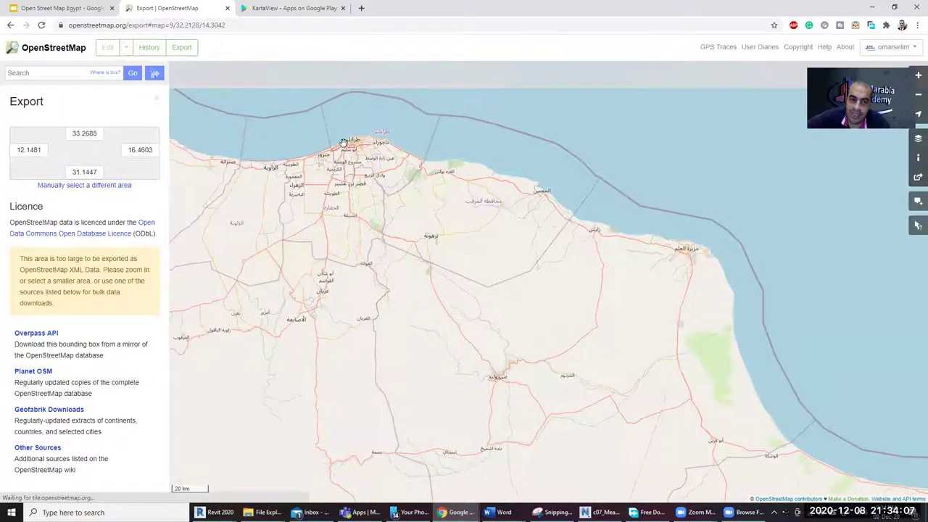
{"action": "scroll", "coordinate": [342, 141], "scroll_direction": "up", "scroll_amount": 2}
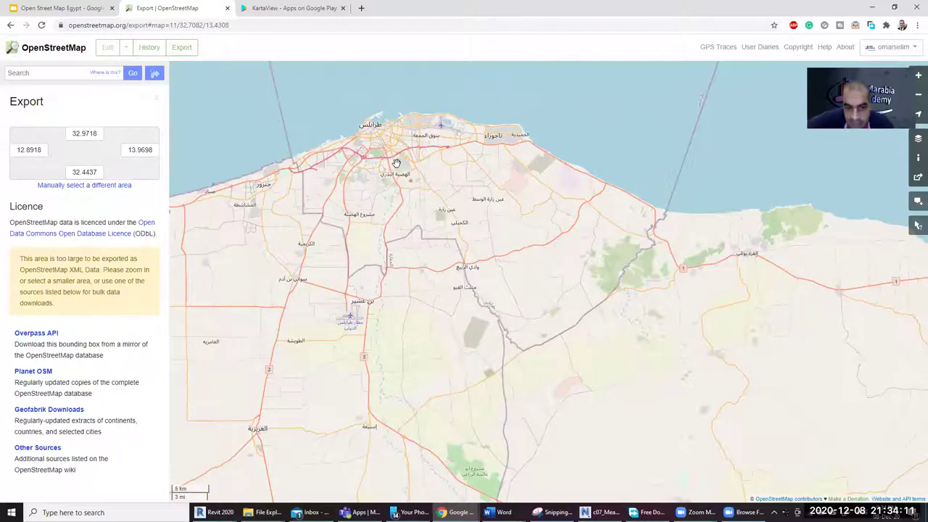
{"action": "scroll", "coordinate": [397, 177], "scroll_direction": "up", "scroll_amount": 2}
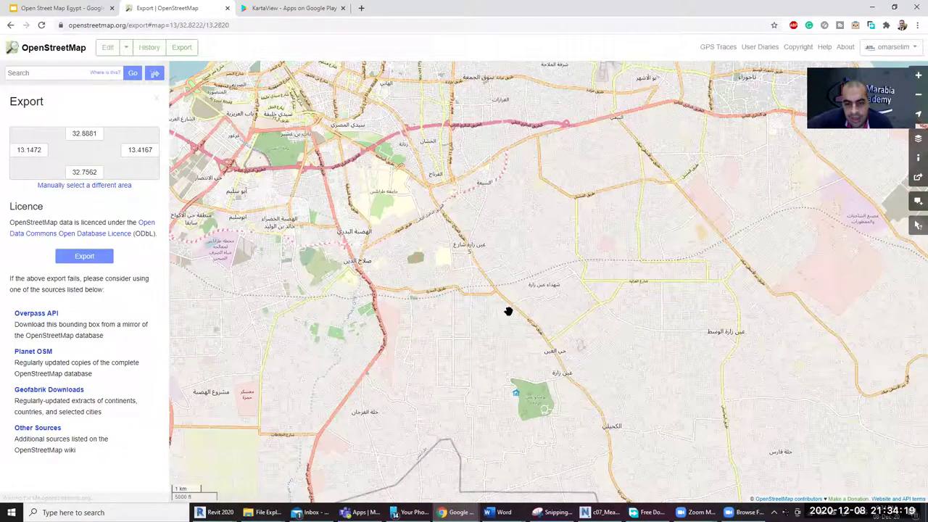
{"action": "scroll", "coordinate": [468, 299], "scroll_direction": "down", "scroll_amount": 2}
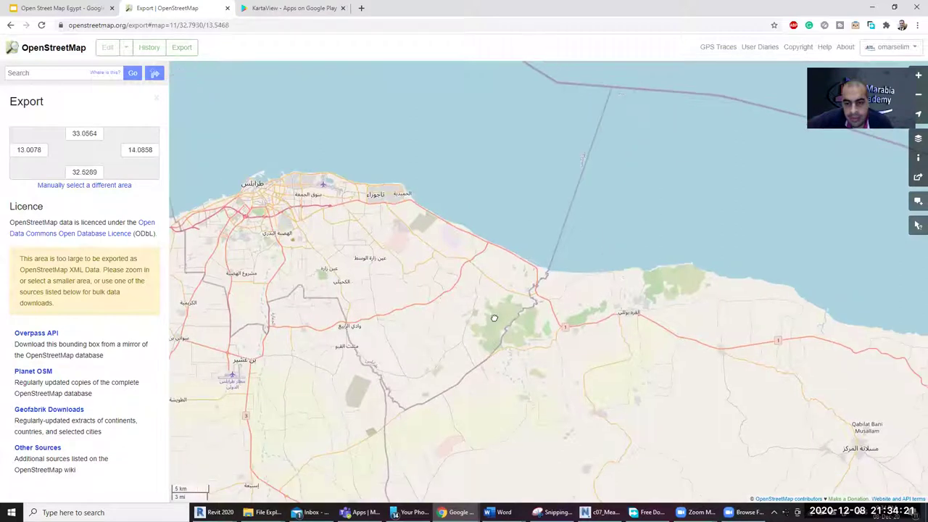
{"action": "left_click_drag", "start_coordinate": [298, 261], "coordinate": [426, 253]}
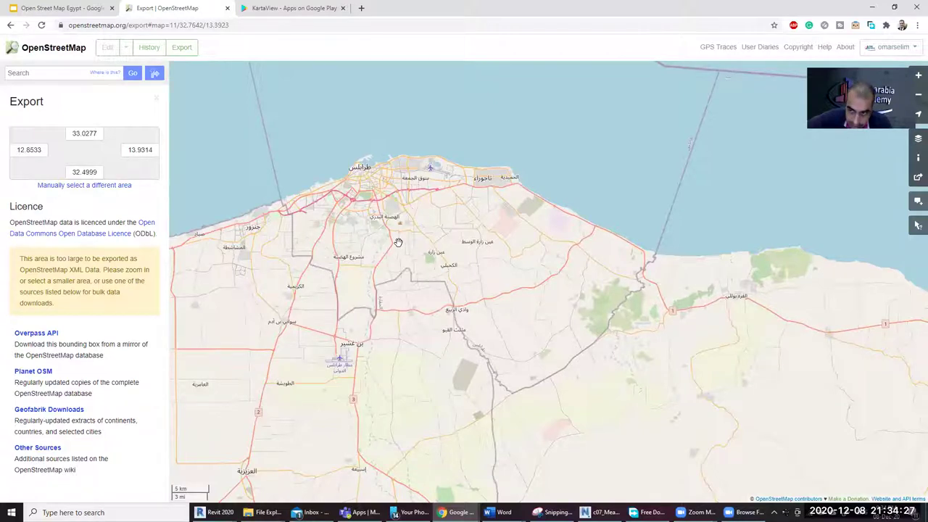
{"action": "left_click_drag", "start_coordinate": [501, 276], "coordinate": [397, 242]}
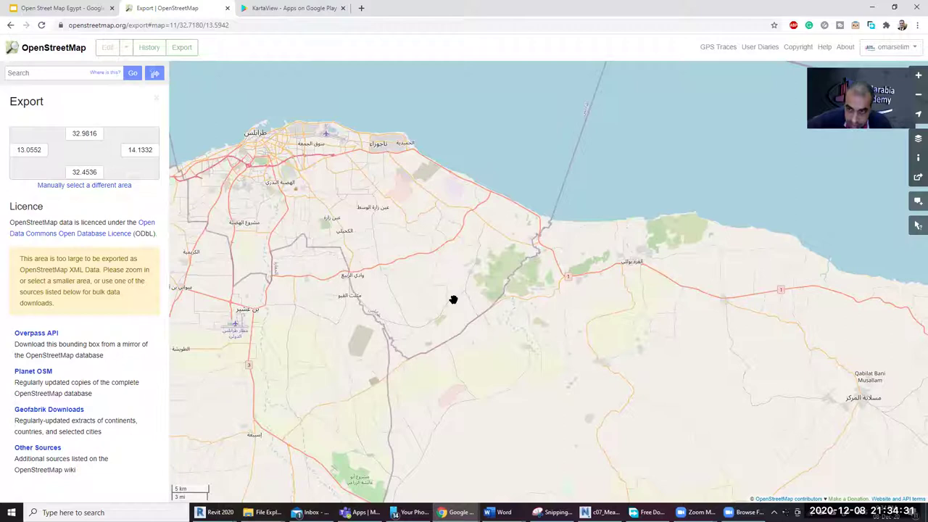
{"action": "left_click_drag", "start_coordinate": [453, 300], "coordinate": [519, 301]}
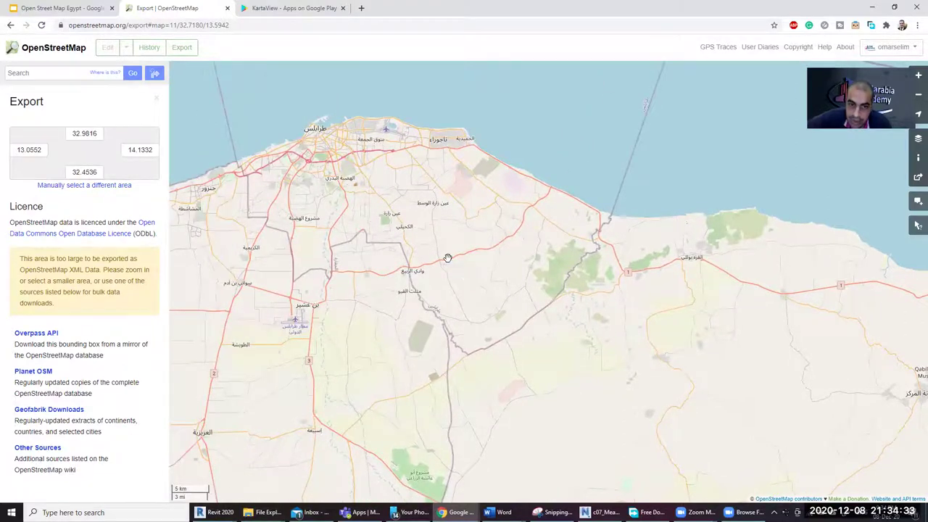
{"action": "scroll", "coordinate": [324, 140], "scroll_direction": "up", "scroll_amount": 3}
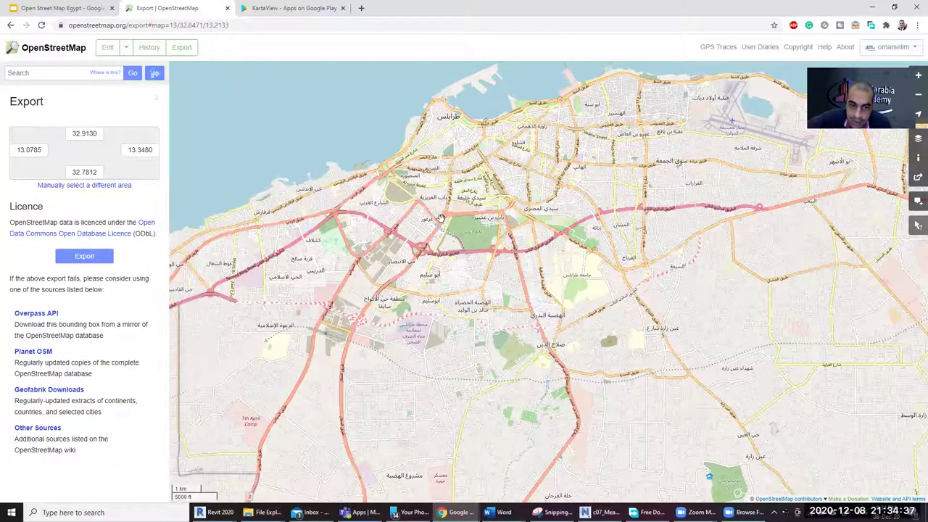
Step: Zoom into central Tripoli's streets, narrowing the export box to 32.8499–32.8829 N by 13.1994–13.2560 E
{"action": "left_click_drag", "start_coordinate": [432, 246], "coordinate": [410, 247]}
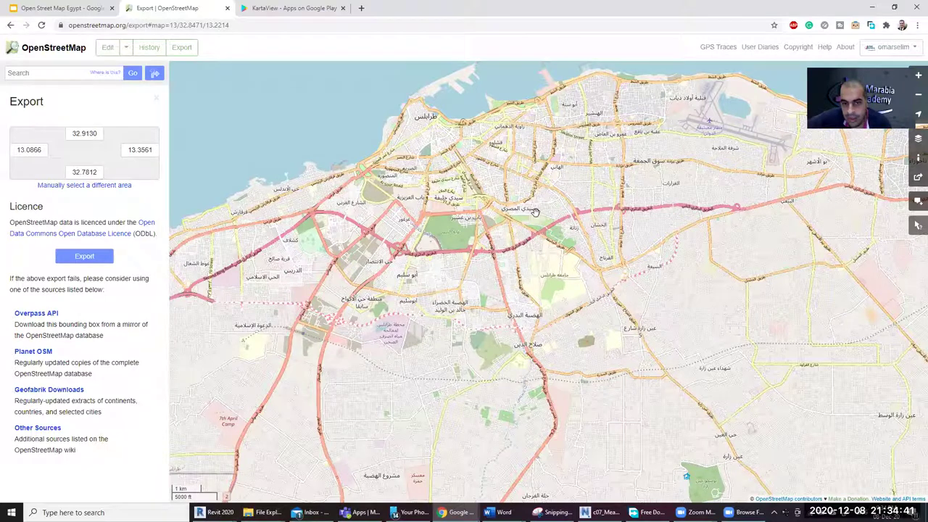
{"action": "scroll", "coordinate": [445, 205], "scroll_direction": "up", "scroll_amount": 4}
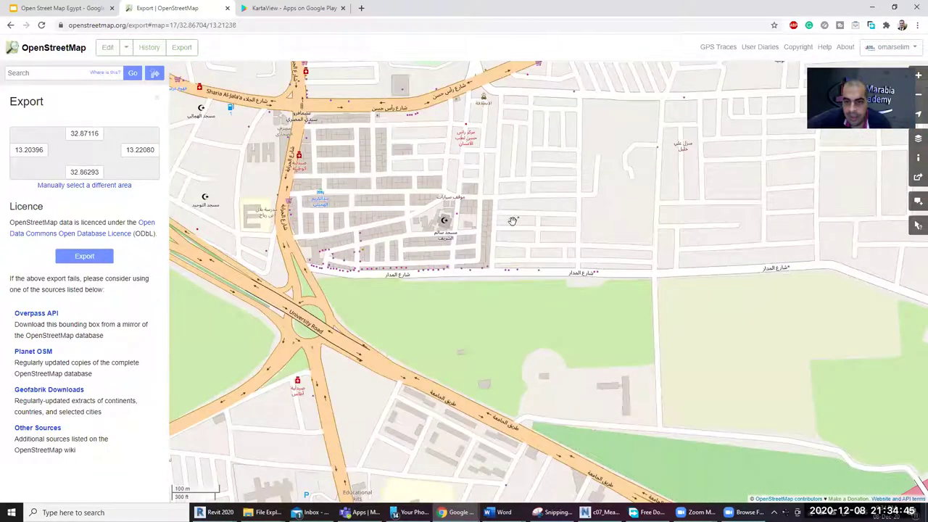
{"action": "left_click_drag", "start_coordinate": [485, 240], "coordinate": [470, 255]}
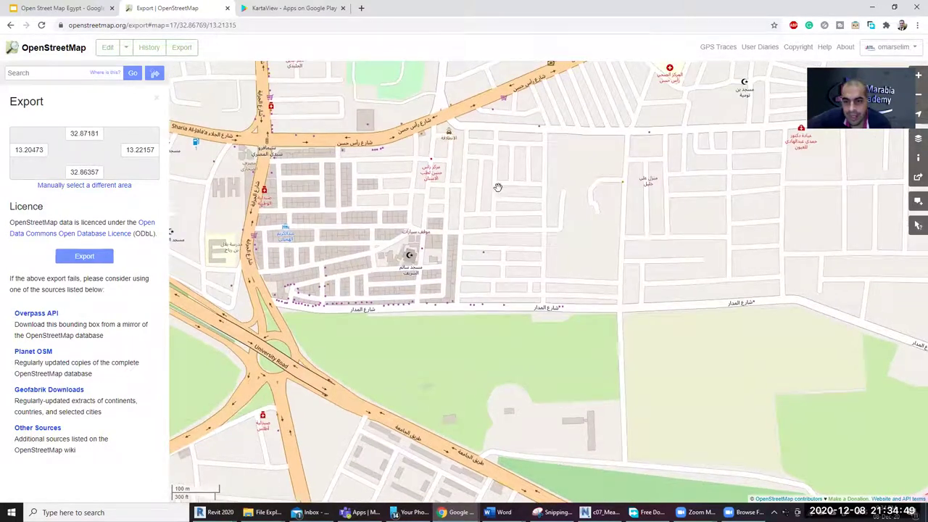
{"action": "left_click_drag", "start_coordinate": [498, 187], "coordinate": [436, 239]}
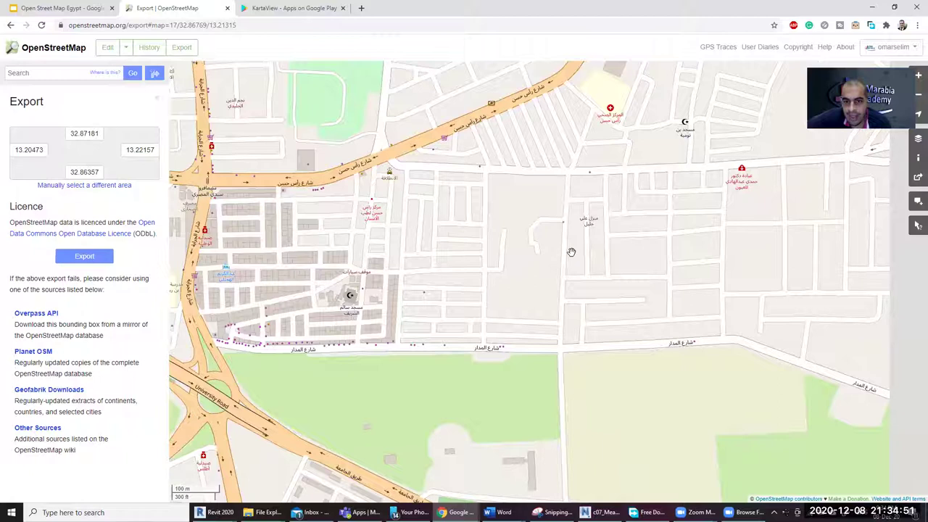
{"action": "left_click_drag", "start_coordinate": [569, 251], "coordinate": [555, 266]}
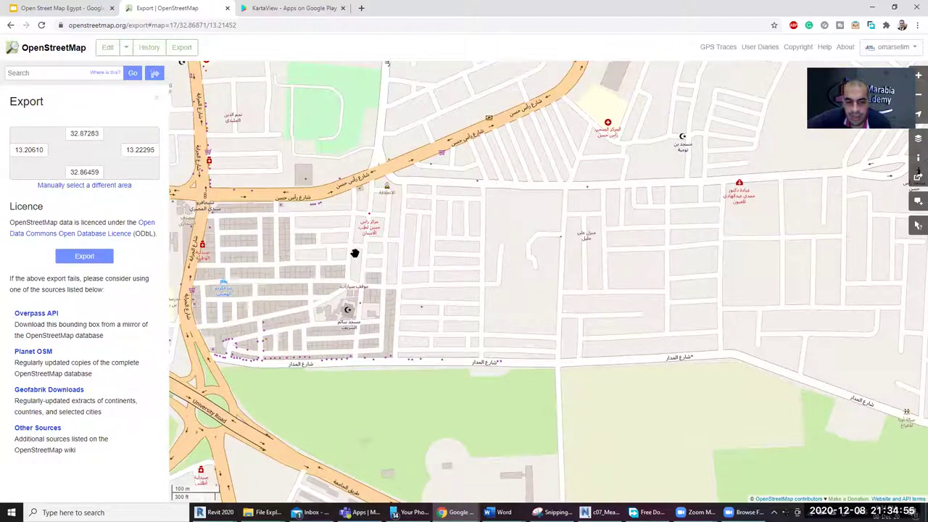
{"action": "scroll", "coordinate": [297, 250], "scroll_direction": "down", "scroll_amount": 2}
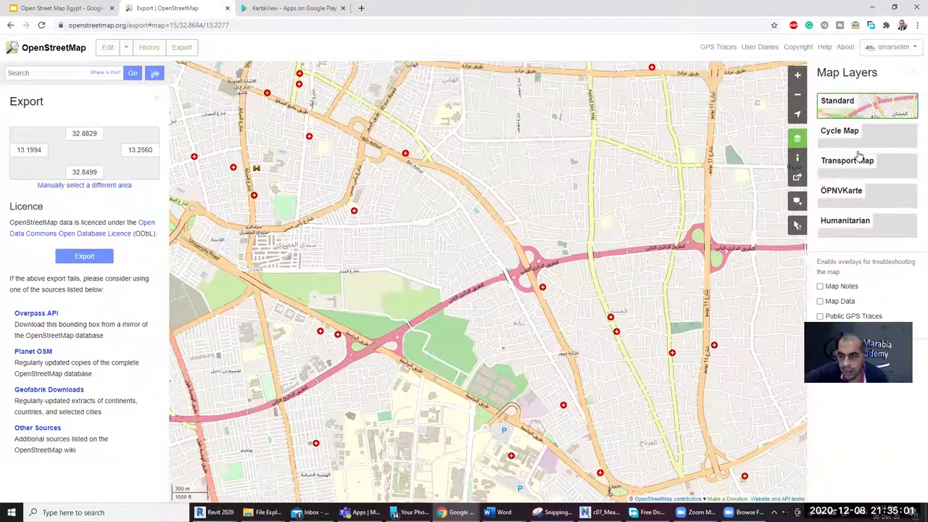
Step: Show Tripoli on the Transport Map layer, viewing the centre, port and airport
{"action": "left_click", "coordinate": [857, 159]}
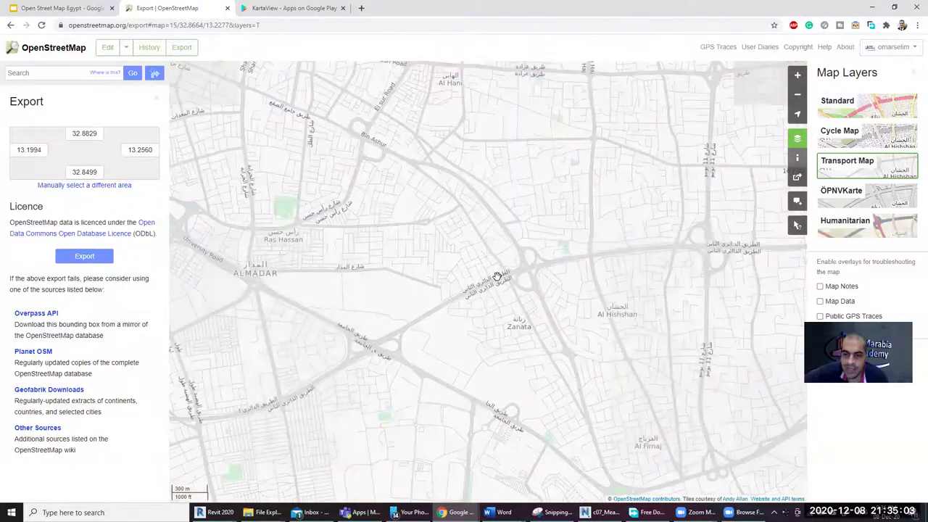
{"action": "left_click_drag", "start_coordinate": [663, 296], "coordinate": [448, 332]}
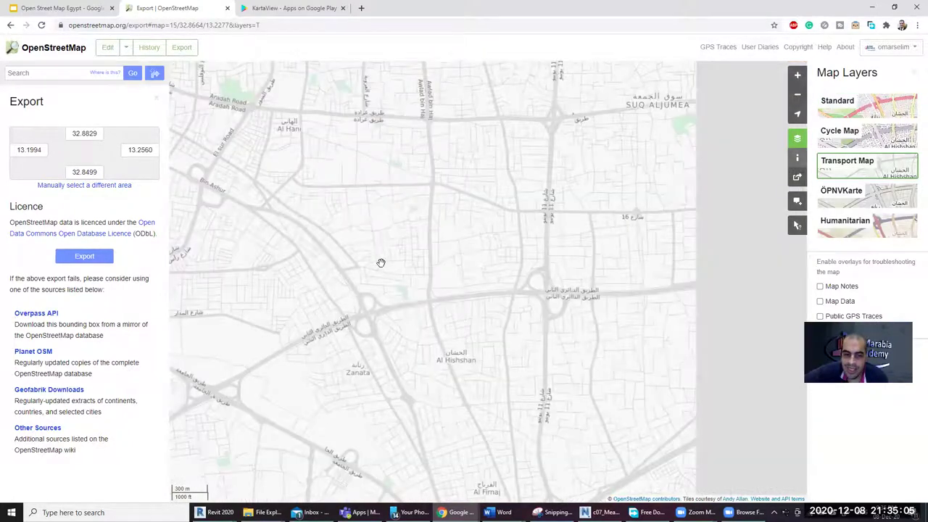
{"action": "scroll", "coordinate": [371, 290], "scroll_direction": "down", "scroll_amount": 2}
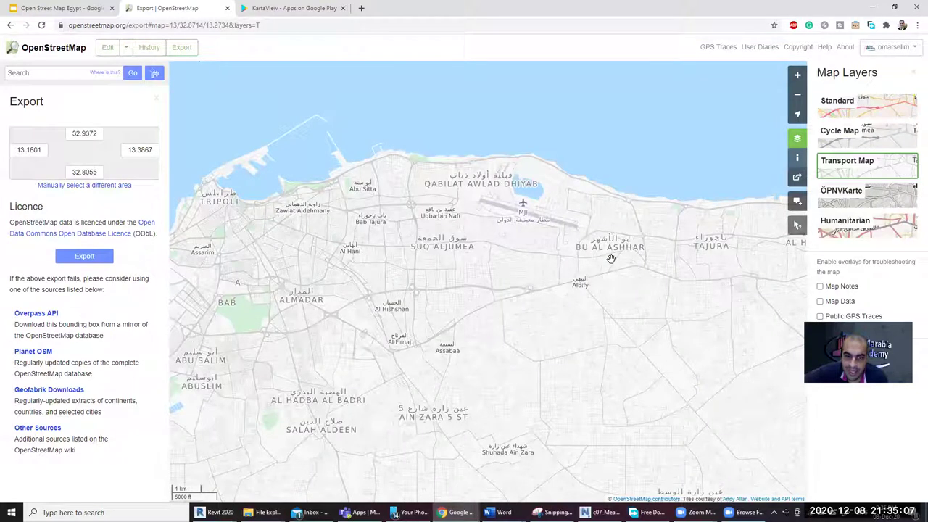
{"action": "left_click_drag", "start_coordinate": [419, 265], "coordinate": [654, 256]}
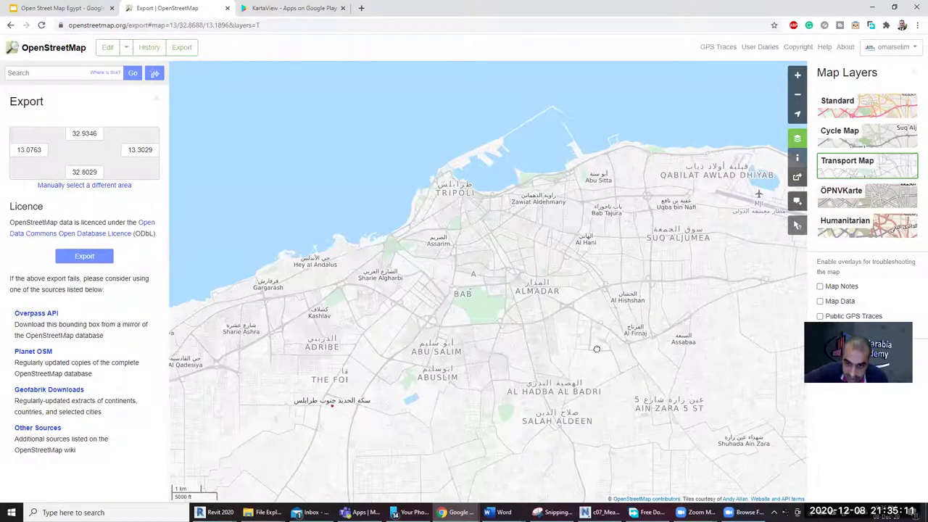
{"action": "left_click_drag", "start_coordinate": [636, 354], "coordinate": [535, 335]}
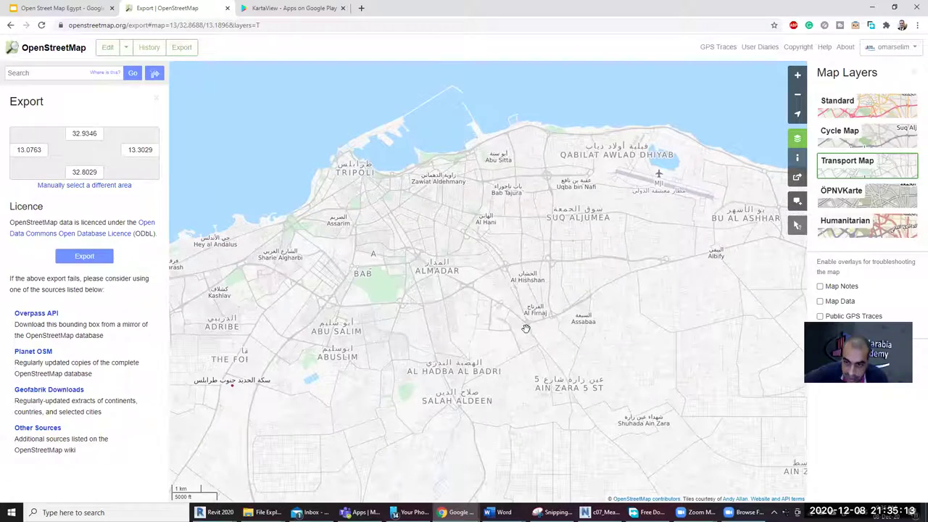
{"action": "left_click_drag", "start_coordinate": [606, 374], "coordinate": [589, 370]}
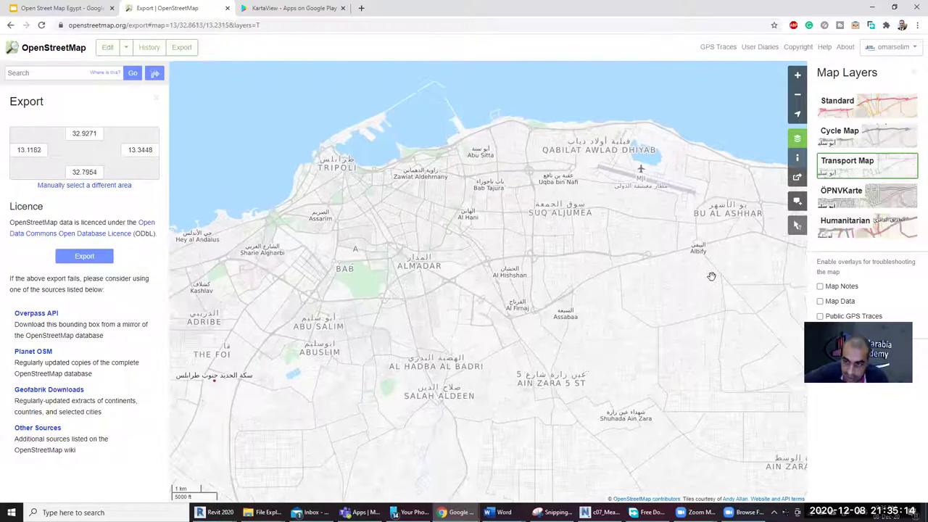
Step: Switch to the ÖPNVKarte layer and pan east along the coast to the Gulf of Sidra
{"action": "left_click", "coordinate": [900, 197]}
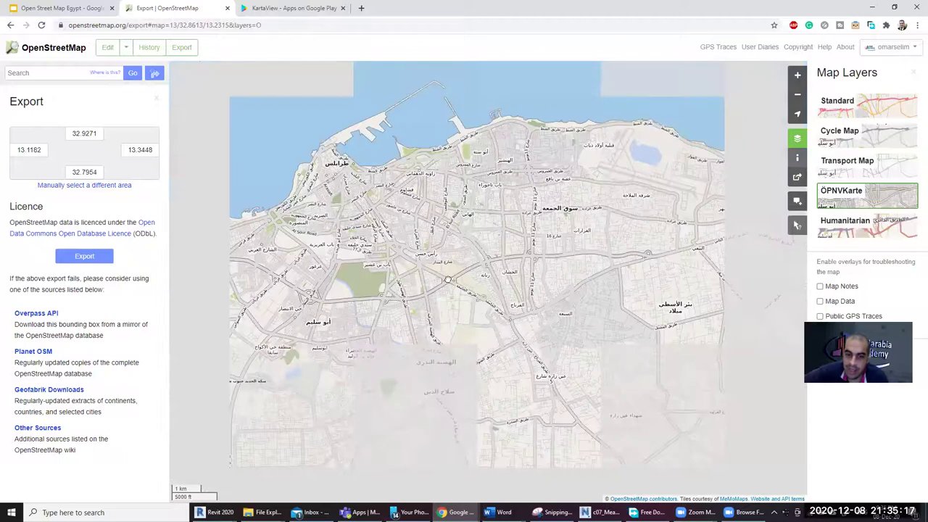
{"action": "scroll", "coordinate": [336, 251], "scroll_direction": "down", "scroll_amount": 2}
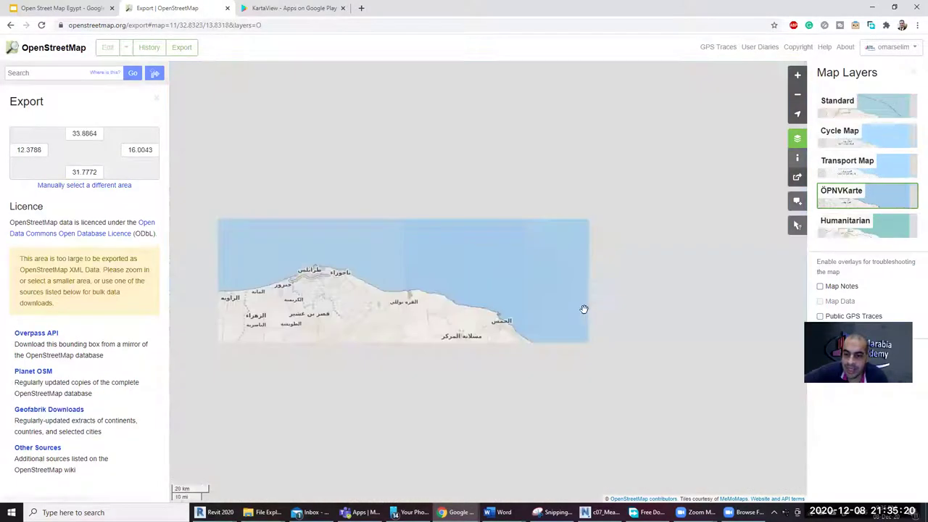
{"action": "scroll", "coordinate": [464, 284], "scroll_direction": "down", "scroll_amount": 2}
{"action": "left_click_drag", "start_coordinate": [584, 272], "coordinate": [470, 267]}
{"action": "scroll", "coordinate": [470, 267], "scroll_direction": "down", "scroll_amount": 2}
{"action": "left_click_drag", "start_coordinate": [590, 324], "coordinate": [450, 340]}
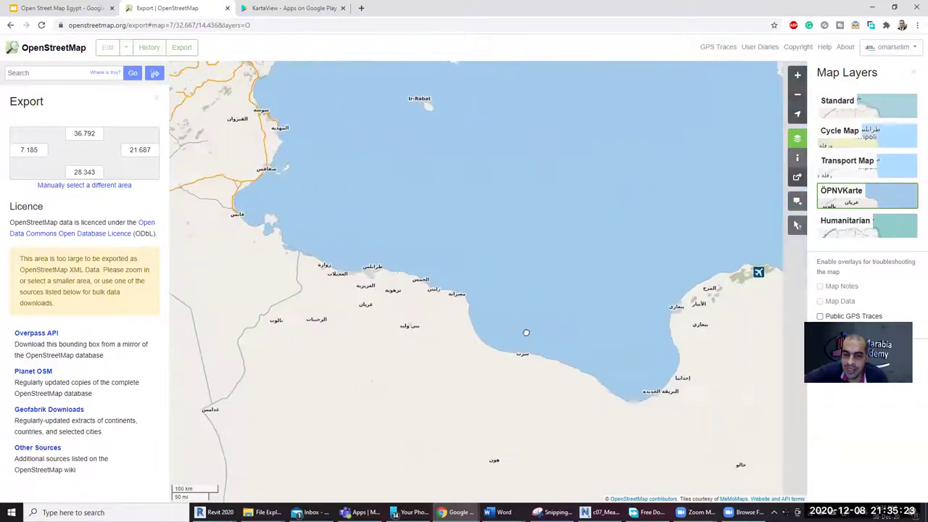
Step: Zoom in on Benghazi, framing 32.0365–32.1694 N by 19.9711–20.1977 E
{"action": "scroll", "coordinate": [531, 304], "scroll_direction": "up", "scroll_amount": 2}
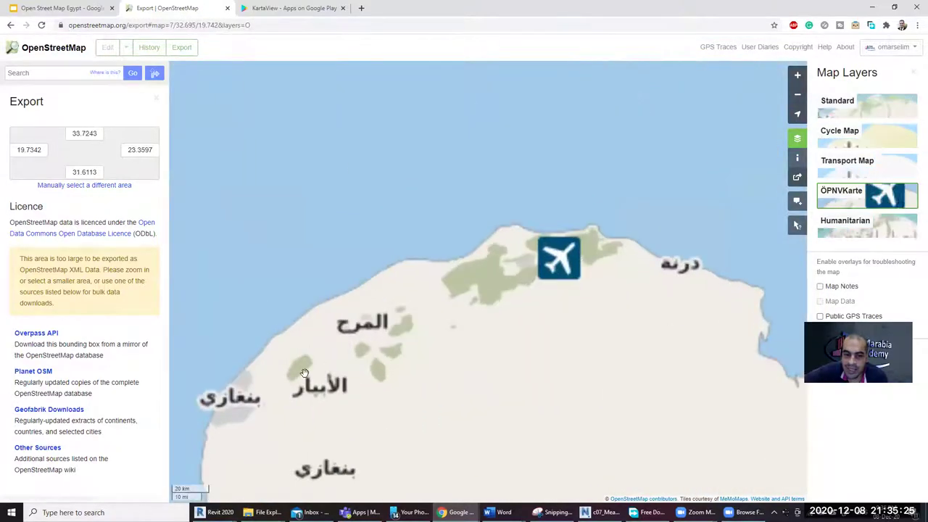
{"action": "scroll", "coordinate": [439, 353], "scroll_direction": "up", "scroll_amount": 2}
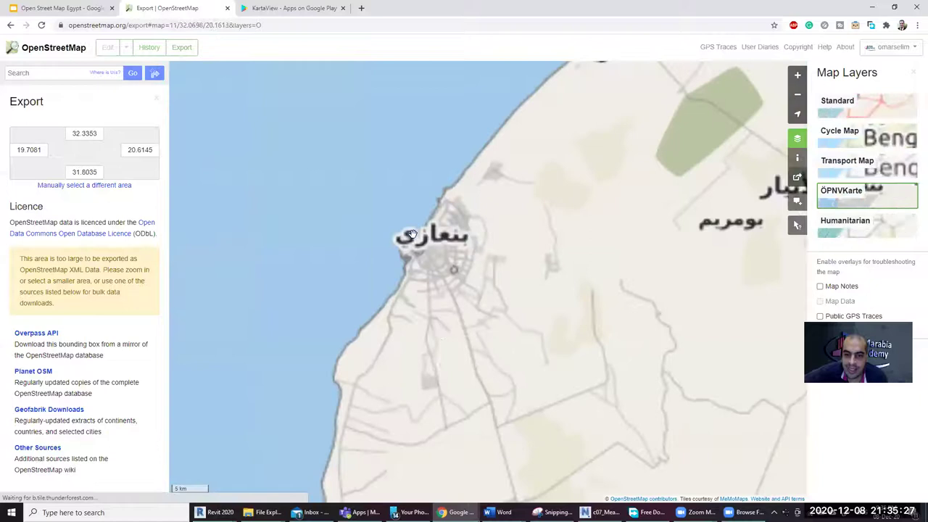
{"action": "scroll", "coordinate": [515, 291], "scroll_direction": "up", "scroll_amount": 2}
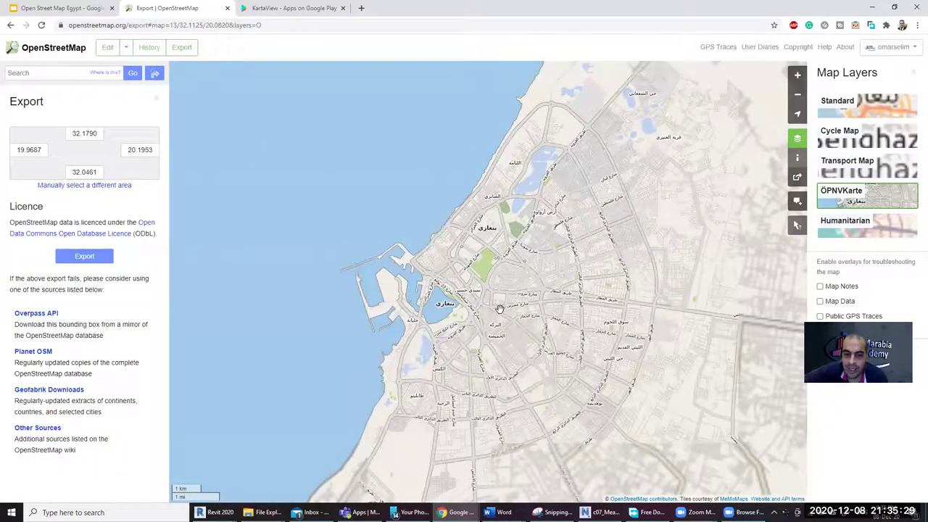
{"action": "scroll", "coordinate": [522, 302], "scroll_direction": "up", "scroll_amount": 2}
{"action": "scroll", "coordinate": [522, 302], "scroll_direction": "down", "scroll_amount": 1}
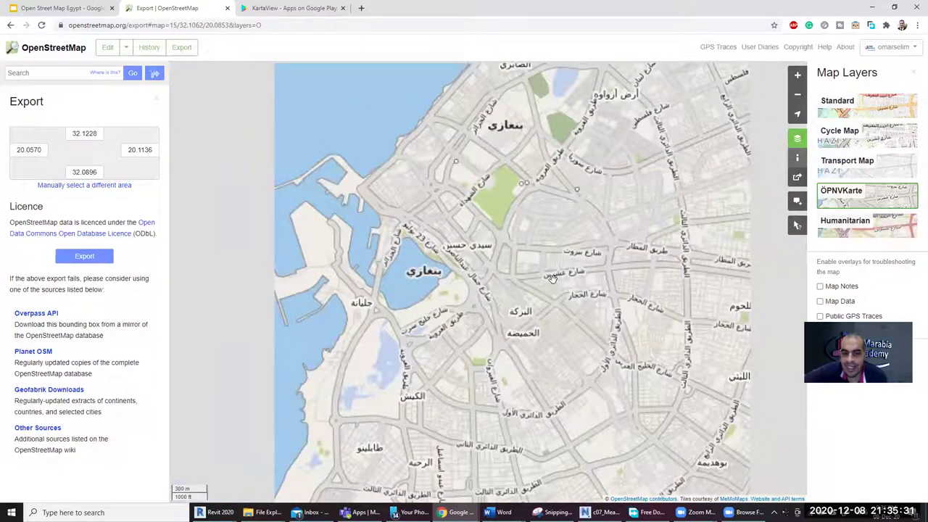
{"action": "scroll", "coordinate": [510, 300], "scroll_direction": "down", "scroll_amount": 1}
{"action": "scroll", "coordinate": [510, 300], "scroll_direction": "up", "scroll_amount": 1}
{"action": "scroll", "coordinate": [531, 303], "scroll_direction": "up", "scroll_amount": 1}
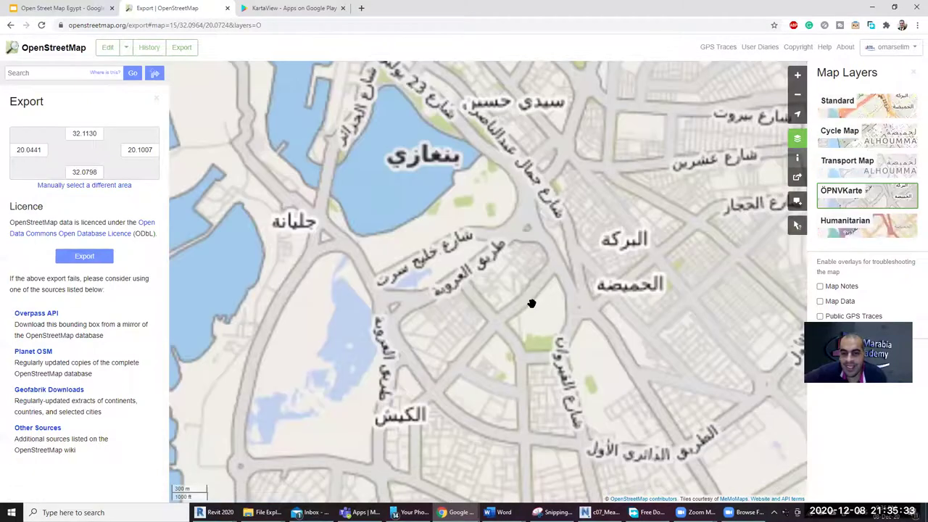
{"action": "scroll", "coordinate": [531, 303], "scroll_direction": "down", "scroll_amount": 2}
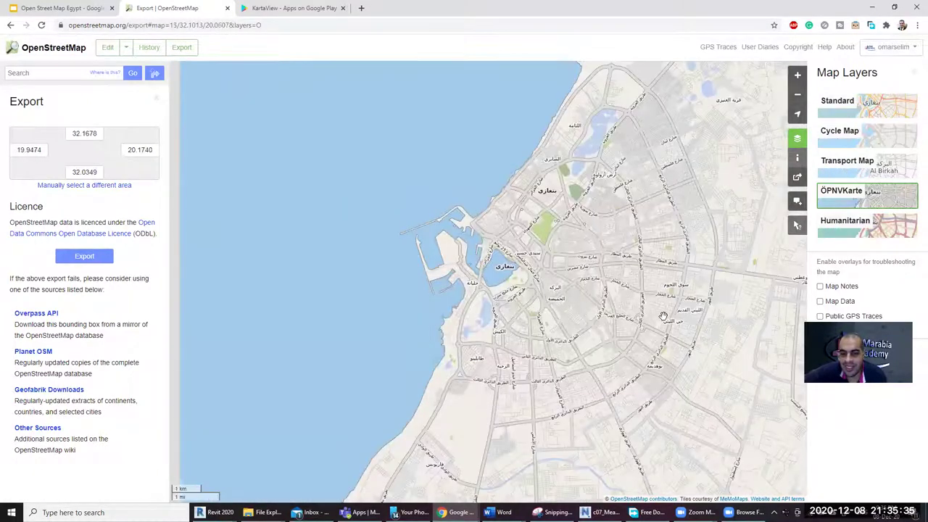
{"action": "left_click_drag", "start_coordinate": [586, 324], "coordinate": [580, 323]}
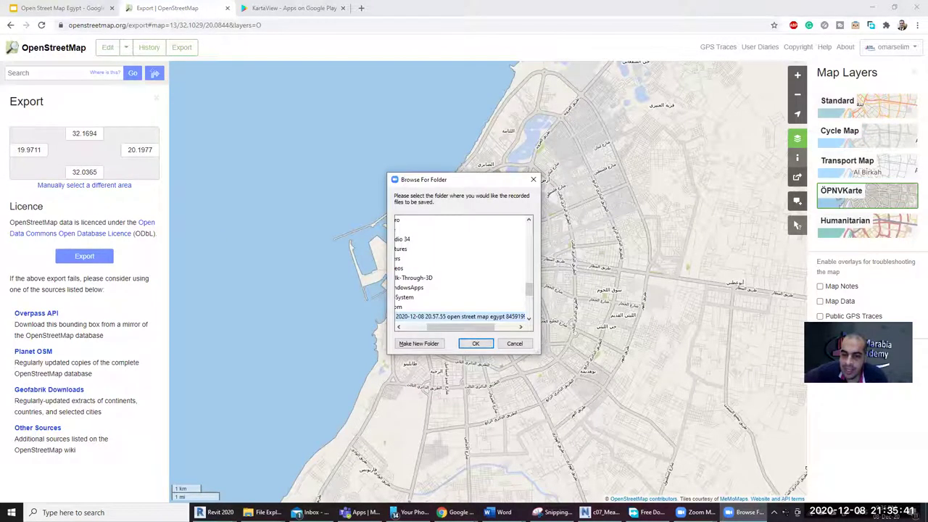
{"action": "left_click", "coordinate": [698, 511]}
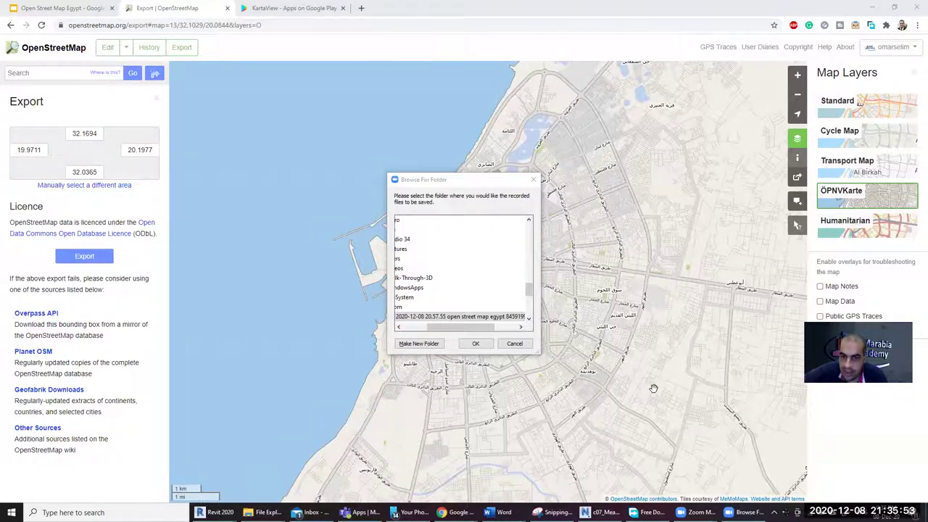
{"action": "left_click", "coordinate": [576, 366]}
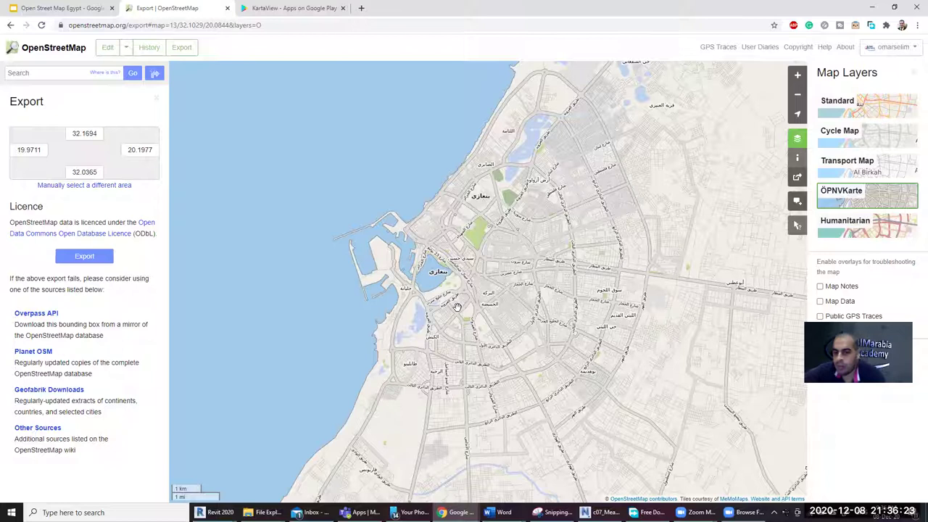
Step: Zoom out from Benghazi and pan east to frame the Nile Delta, Cairo and the Suez Canal
{"action": "scroll", "coordinate": [457, 307], "scroll_direction": "down", "scroll_amount": 2}
{"action": "scroll", "coordinate": [351, 239], "scroll_direction": "down", "scroll_amount": 2}
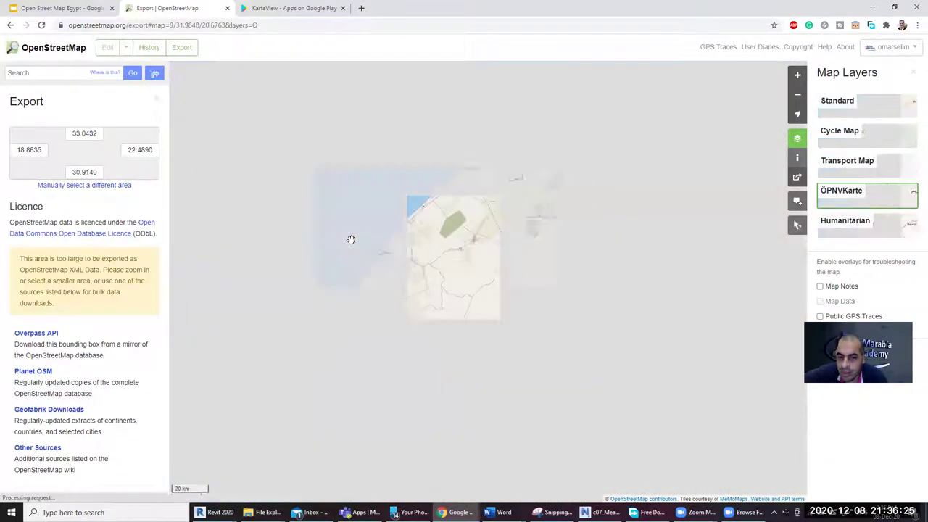
{"action": "scroll", "coordinate": [349, 239], "scroll_direction": "down", "scroll_amount": 1}
{"action": "scroll", "coordinate": [348, 239], "scroll_direction": "down", "scroll_amount": 1}
{"action": "mouse_move", "coordinate": [582, 343]}
{"action": "left_mouse_down"}
{"action": "mouse_move", "coordinate": [440, 334]}
{"action": "mouse_move", "coordinate": [344, 251]}
{"action": "left_mouse_up"}
{"action": "scroll", "coordinate": [449, 233], "scroll_direction": "up", "scroll_amount": 2}
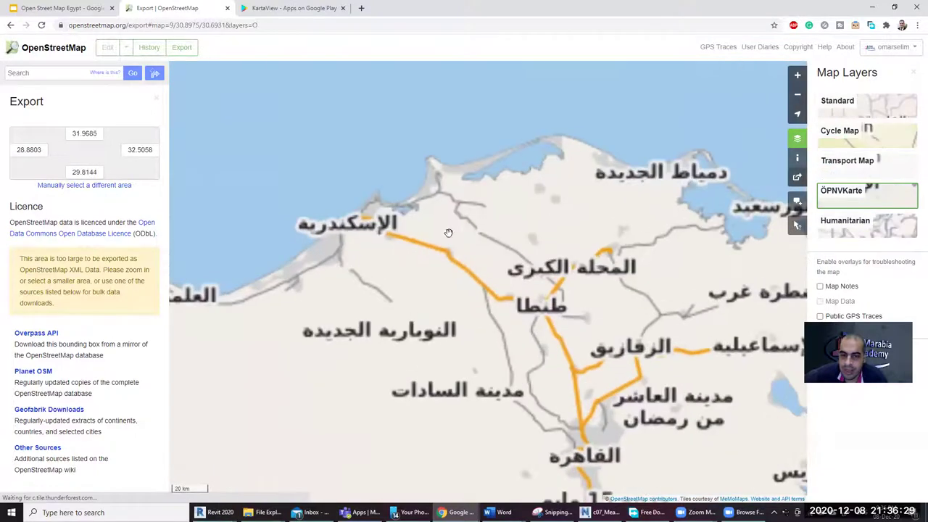
{"action": "mouse_move", "coordinate": [517, 303]}
{"action": "left_mouse_down"}
{"action": "mouse_move", "coordinate": [392, 285]}
{"action": "mouse_move", "coordinate": [320, 213]}
{"action": "left_mouse_up"}
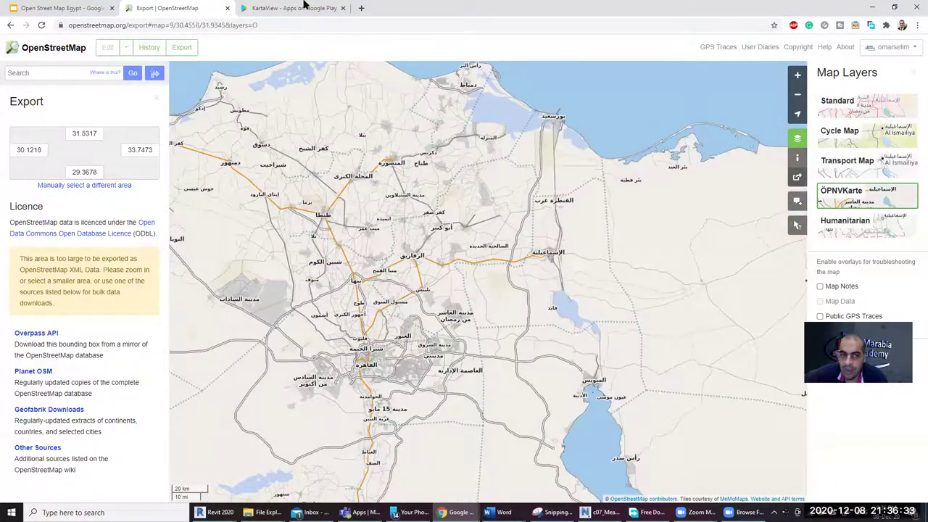
Step: Switch to the KartaView Play Store tab and restore its page address
{"action": "left_click", "coordinate": [304, 7]}
{"action": "left_click", "coordinate": [313, 25]}
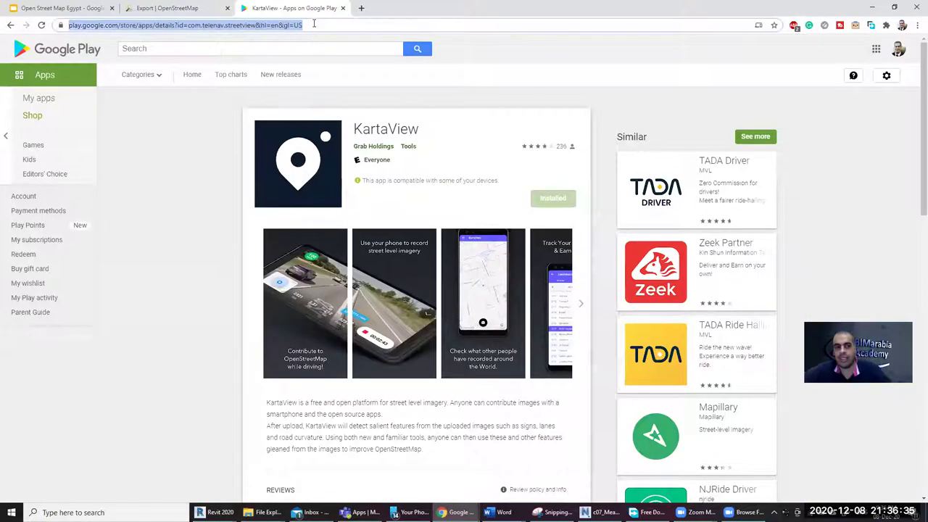
{"action": "key", "text": "Delete"}
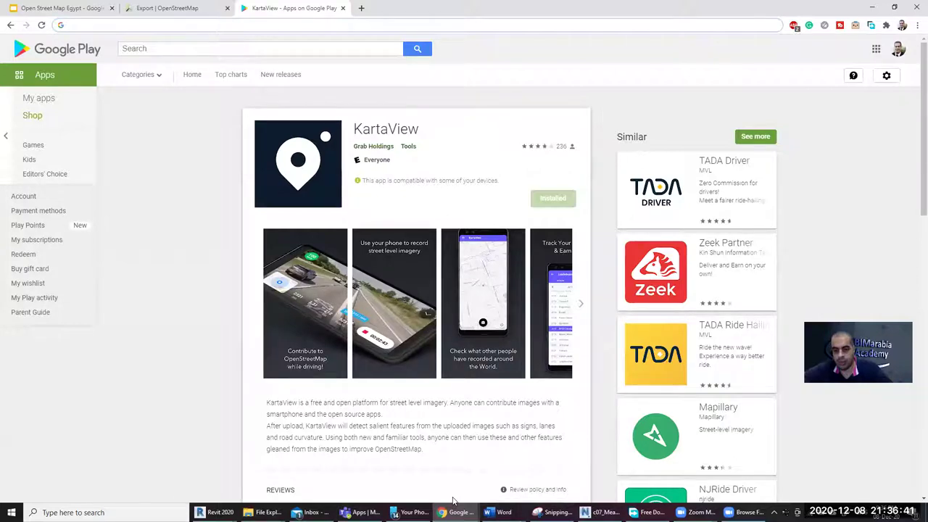
{"action": "type", "text": "https://play.google.com/store/apps/details?id=com.telenav.streetview&hl=en&gl=US"}
{"action": "key", "text": "Escape"}
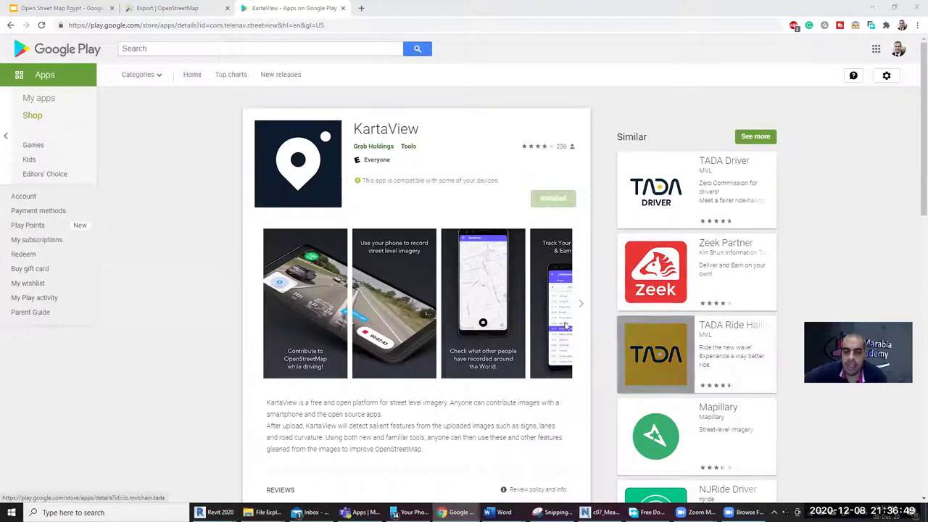
Step: Browse two more KartaView screenshots up to the traffic-sign one, then return to the export tab
{"action": "left_click", "coordinate": [579, 308]}
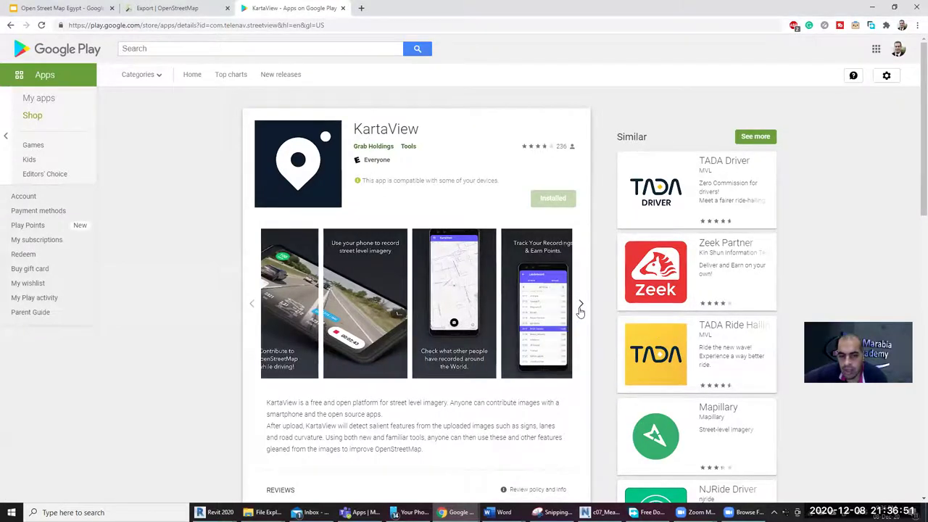
{"action": "left_click", "coordinate": [579, 310]}
{"action": "scroll", "coordinate": [587, 370], "scroll_direction": "down", "scroll_amount": 3}
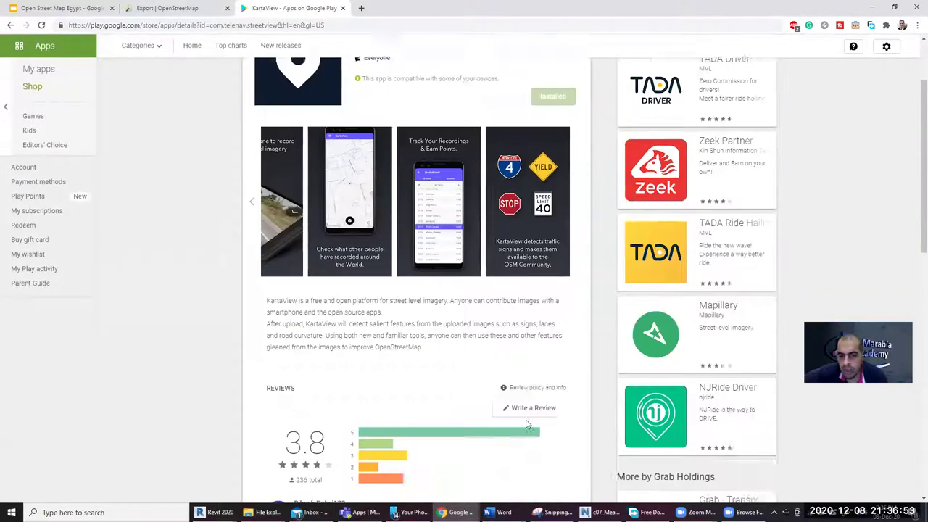
{"action": "scroll", "coordinate": [395, 186], "scroll_direction": "up", "scroll_amount": 3}
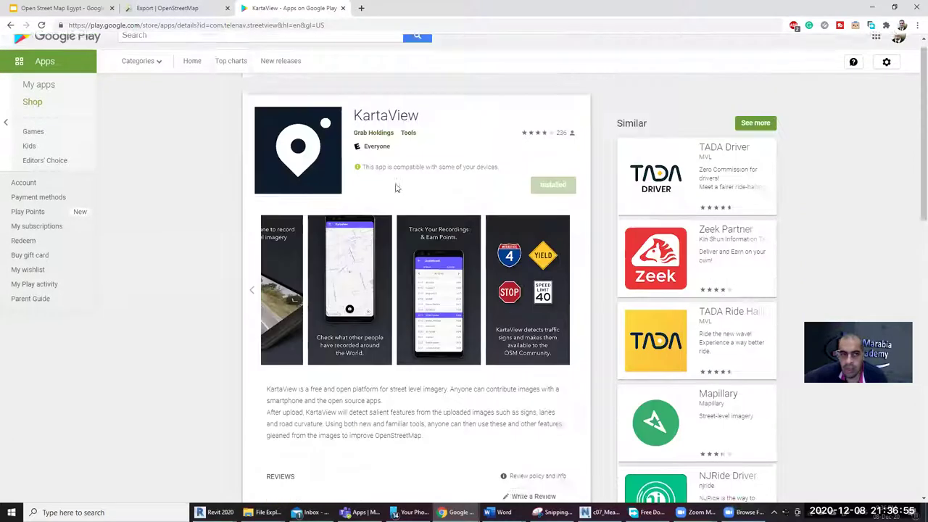
{"action": "left_click", "coordinate": [173, 9]}
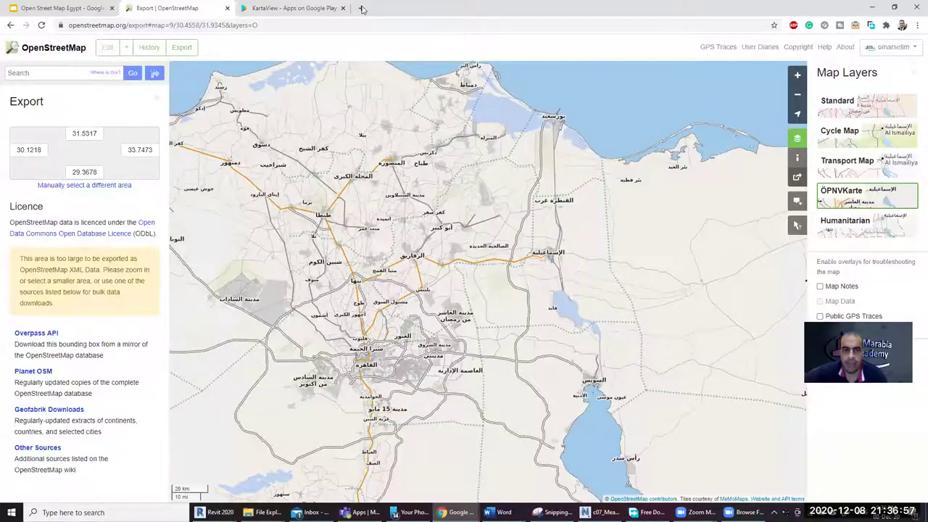
Step: Open openstreetmap.org in a new tab and view the area's edit history
{"action": "key", "text": "ctrl+t"}
{"action": "type", "text": "openst"}
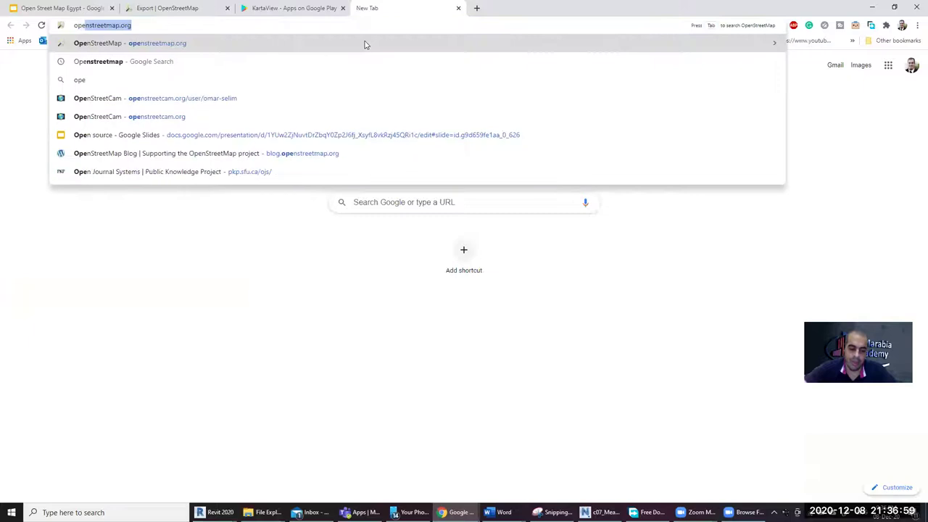
{"action": "type", "text": "rt"}
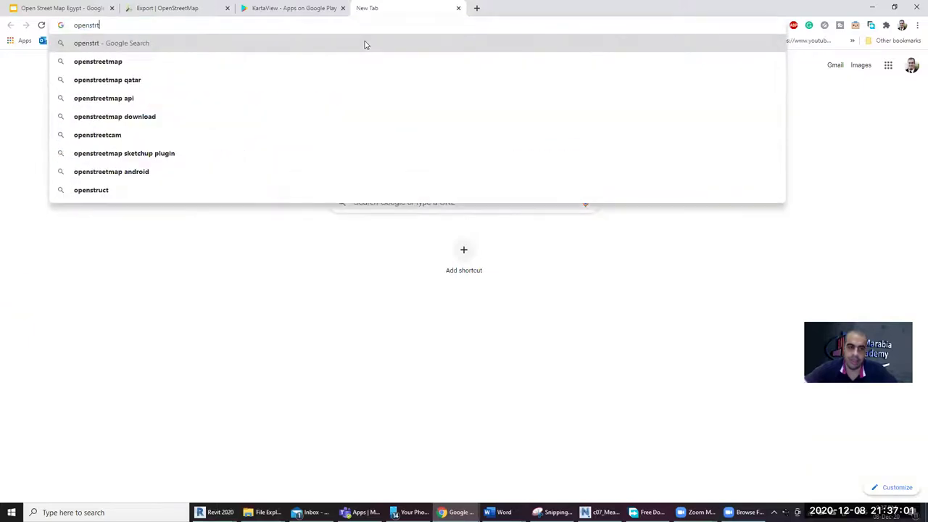
{"action": "key", "text": "BackSpace"}
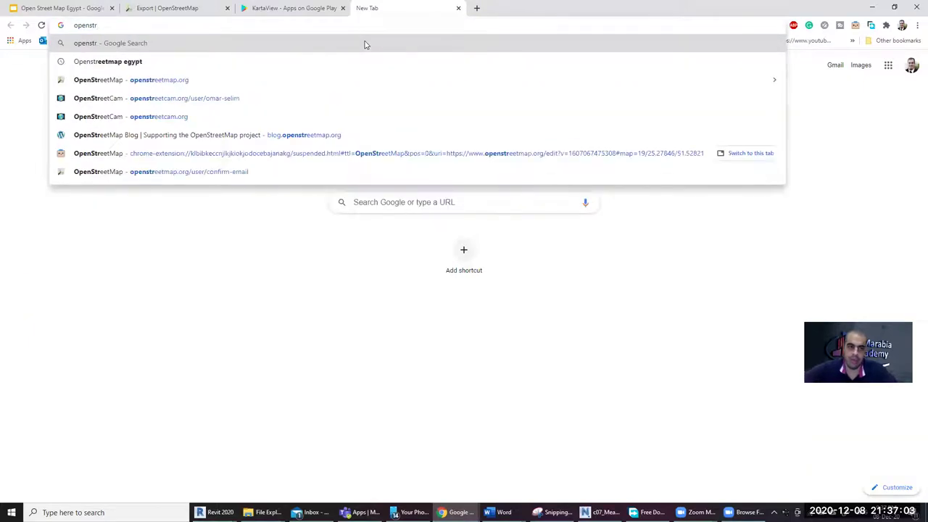
{"action": "key", "text": "Down"}
{"action": "key", "text": "Down"}
{"action": "key", "text": "Return"}
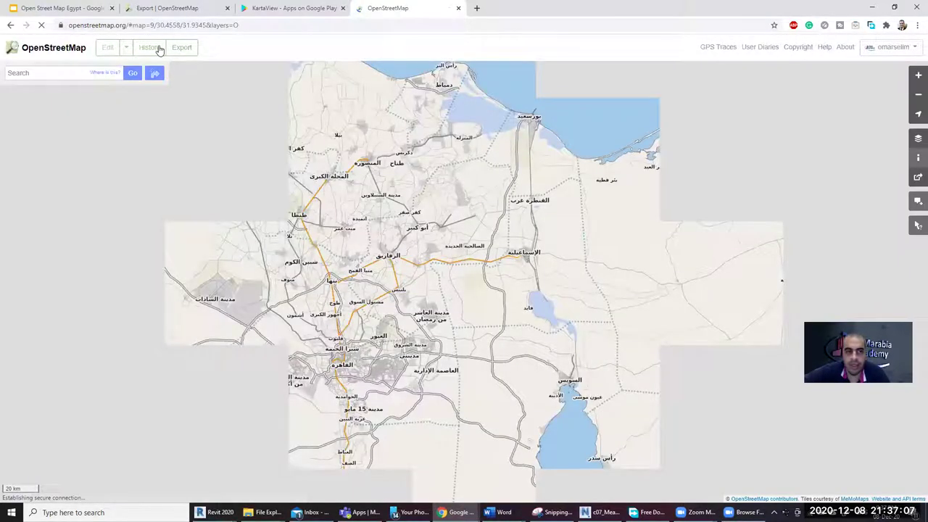
{"action": "left_click", "coordinate": [160, 49]}
{"action": "left_click_drag", "start_coordinate": [543, 223], "coordinate": [295, 226]}
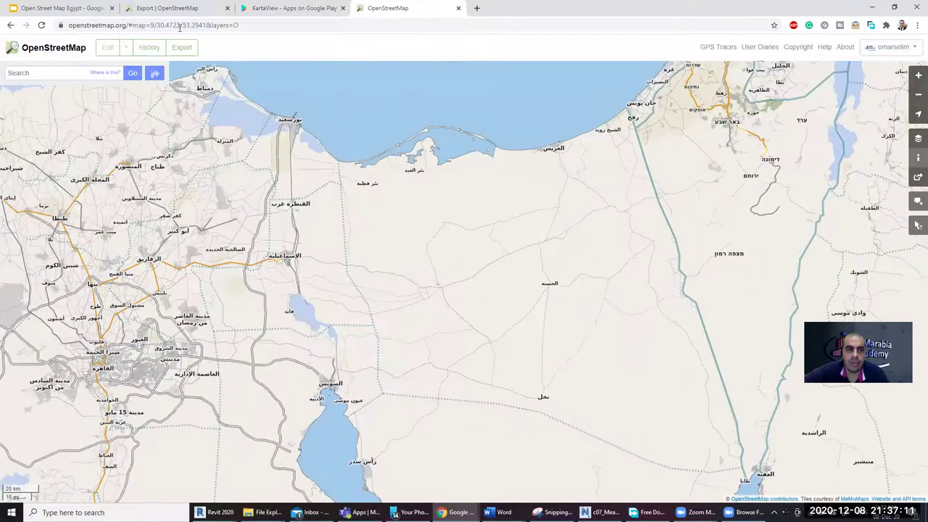
{"action": "left_click_drag", "start_coordinate": [148, 27], "coordinate": [311, 36]}
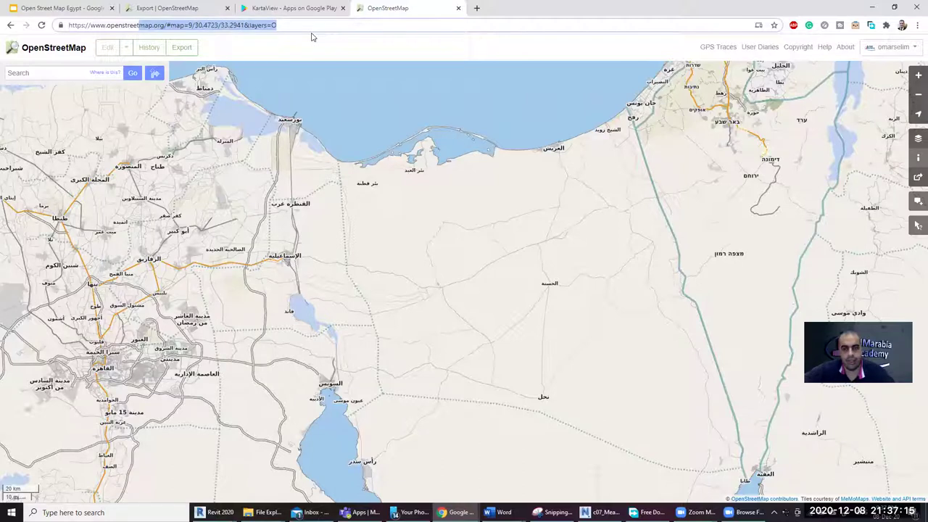
{"action": "type", "text": "cam"}
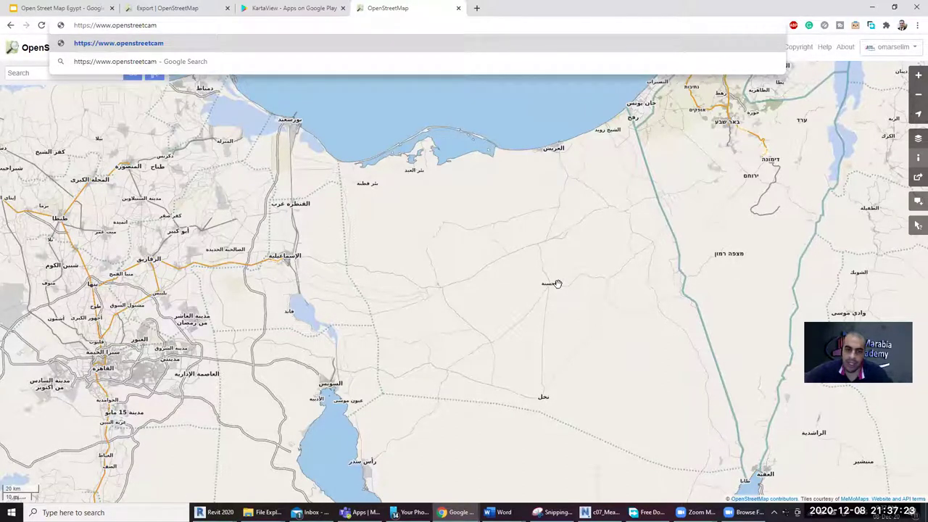
{"action": "key", "text": "Return"}
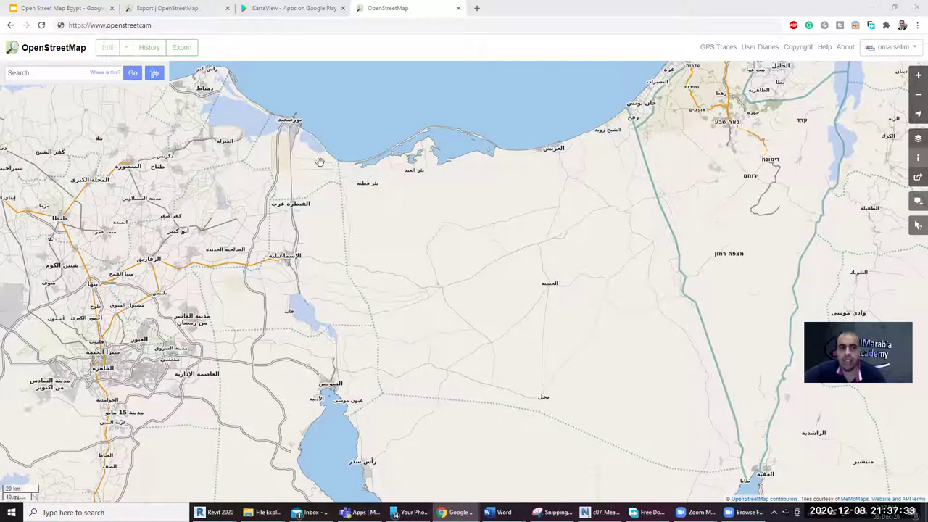
{"action": "left_click", "coordinate": [220, 28]}
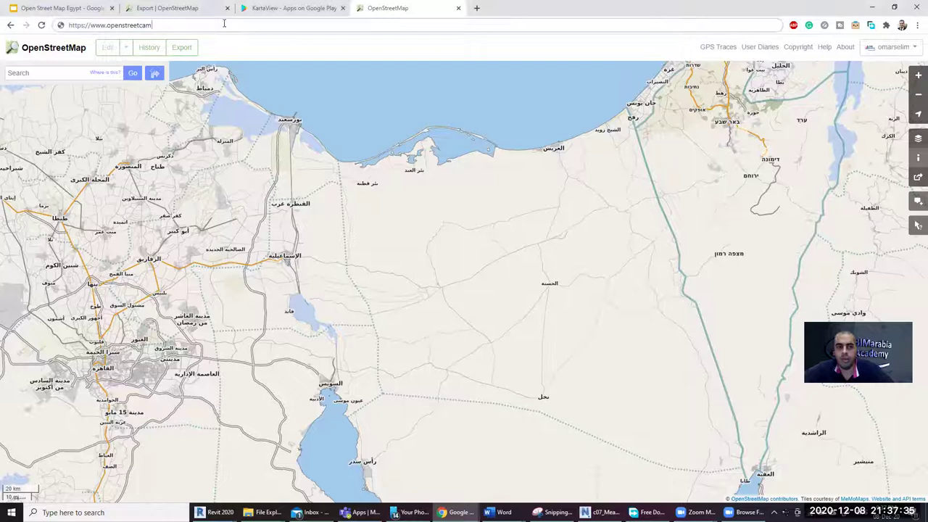
{"action": "key", "text": "Return"}
{"action": "left_click", "coordinate": [224, 24]}
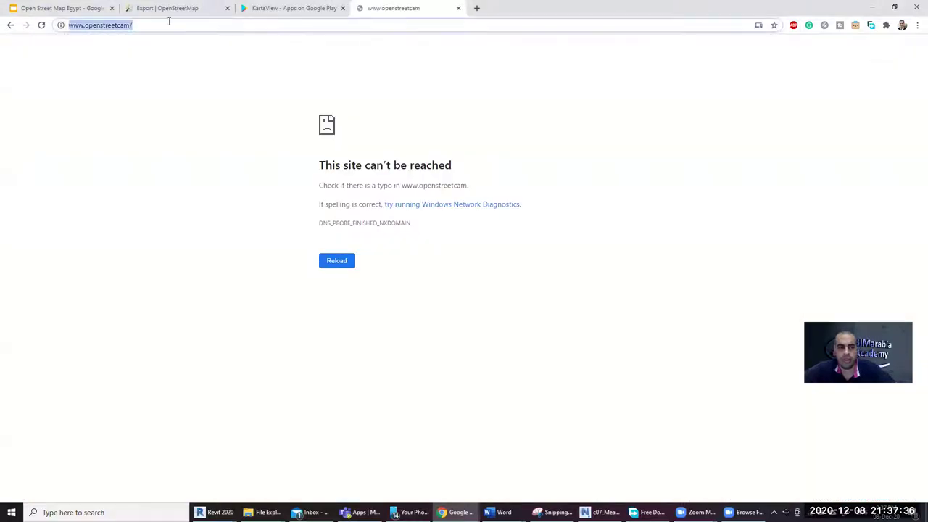
Step: Replace the address with 'openstreetcam' and run a web search for it
{"action": "double_click", "coordinate": [120, 26]}
{"action": "key", "text": "BackSpace"}
{"action": "key", "text": "ctrl+a"}
{"action": "type", "text": "openstreetcam"}
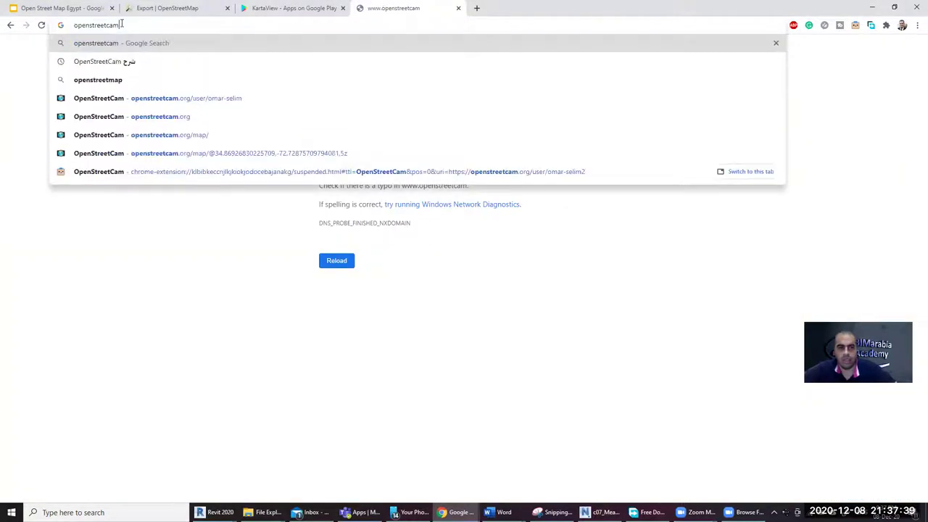
{"action": "key", "text": "Return"}
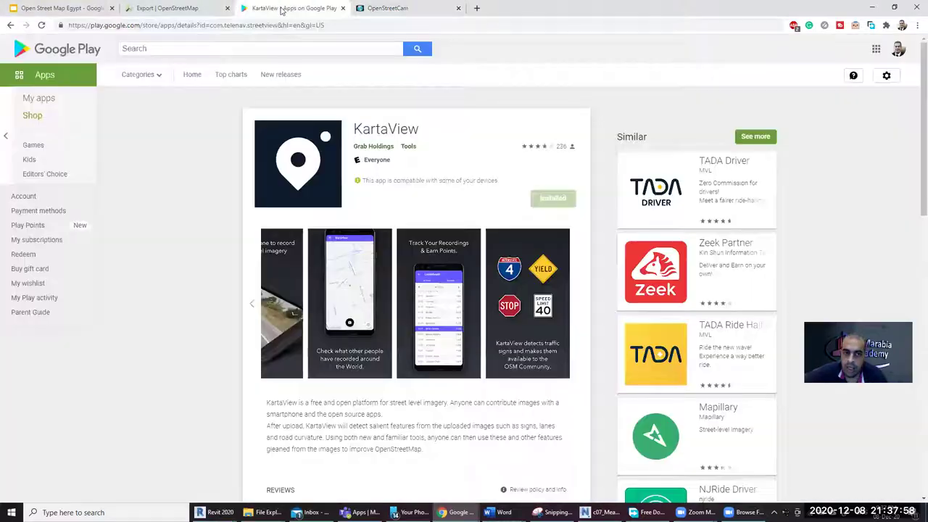
Step: Search Google Play for 'openstreetmap' apps
{"action": "left_click", "coordinate": [290, 8]}
{"action": "left_click", "coordinate": [290, 48]}
{"action": "type", "text": "open strrt"}
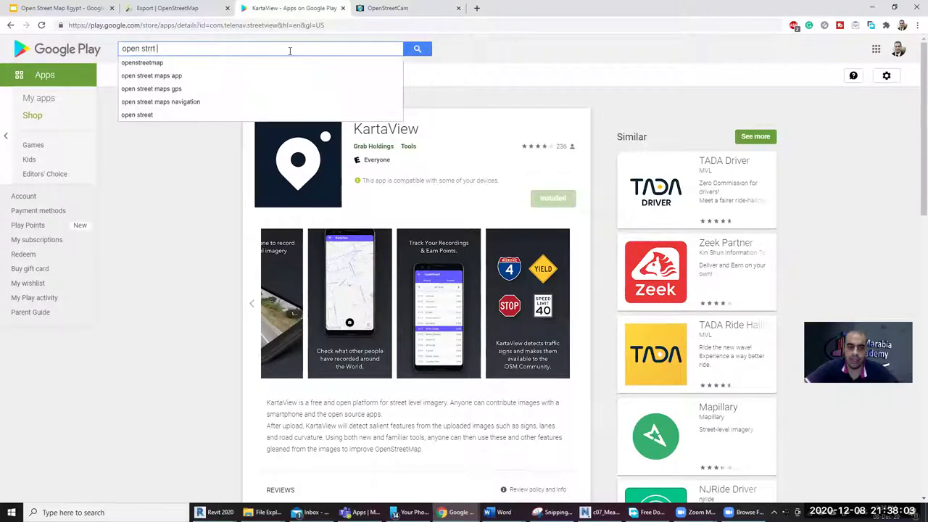
{"action": "left_click", "coordinate": [290, 55]}
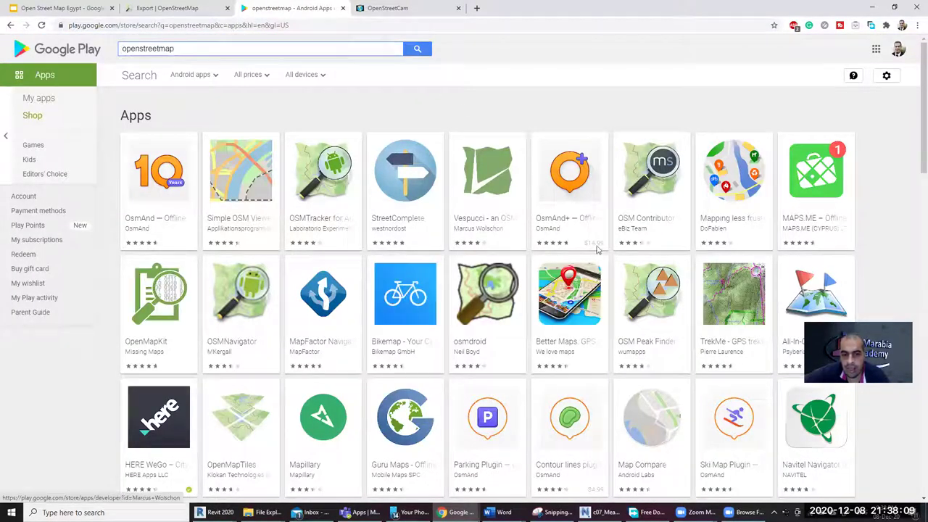
Step: Browse the app results (OsmAnd, StreetComplete, Vespucci, osmdroid, Mapillary), then return to OpenStreetCam
{"action": "scroll", "coordinate": [525, 399], "scroll_direction": "down", "scroll_amount": 3}
{"action": "scroll", "coordinate": [525, 399], "scroll_direction": "down", "scroll_amount": 5}
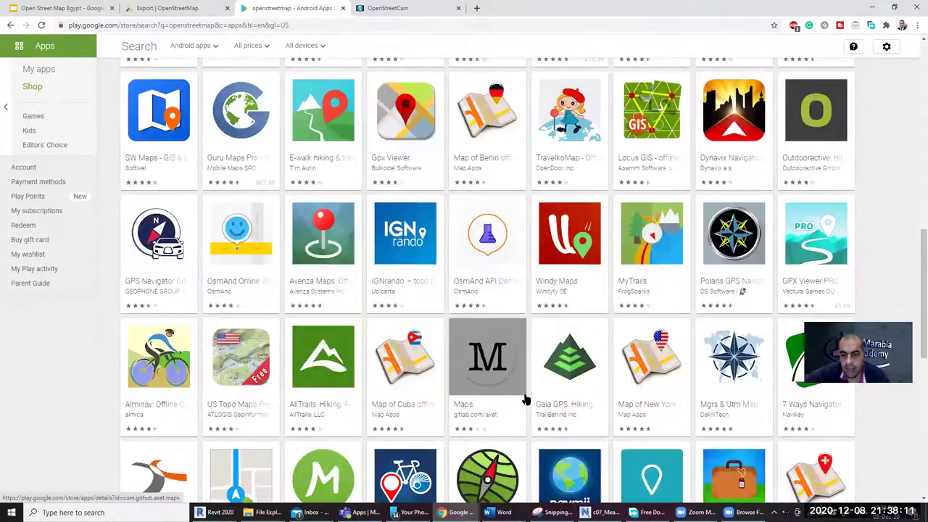
{"action": "scroll", "coordinate": [525, 399], "scroll_direction": "up", "scroll_amount": 5}
{"action": "scroll", "coordinate": [478, 276], "scroll_direction": "up", "scroll_amount": 5}
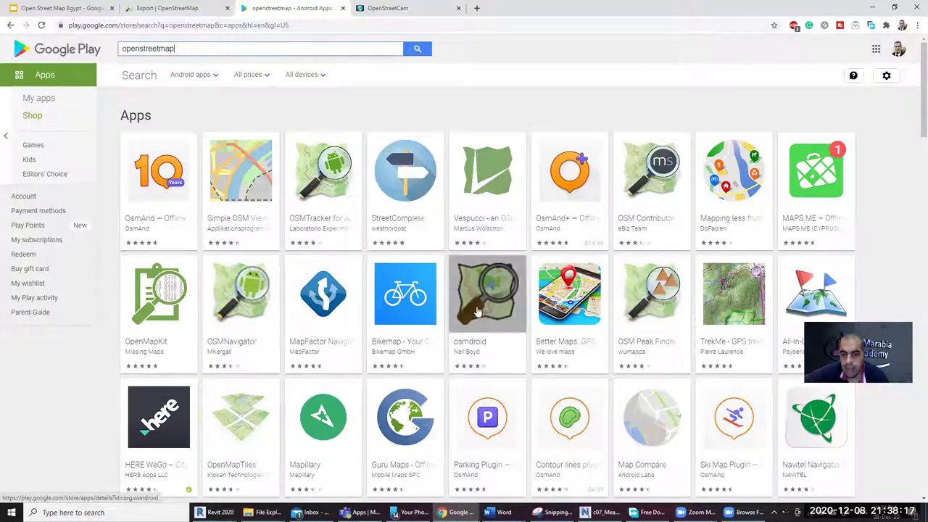
{"action": "scroll", "coordinate": [463, 270], "scroll_direction": "down", "scroll_amount": 2}
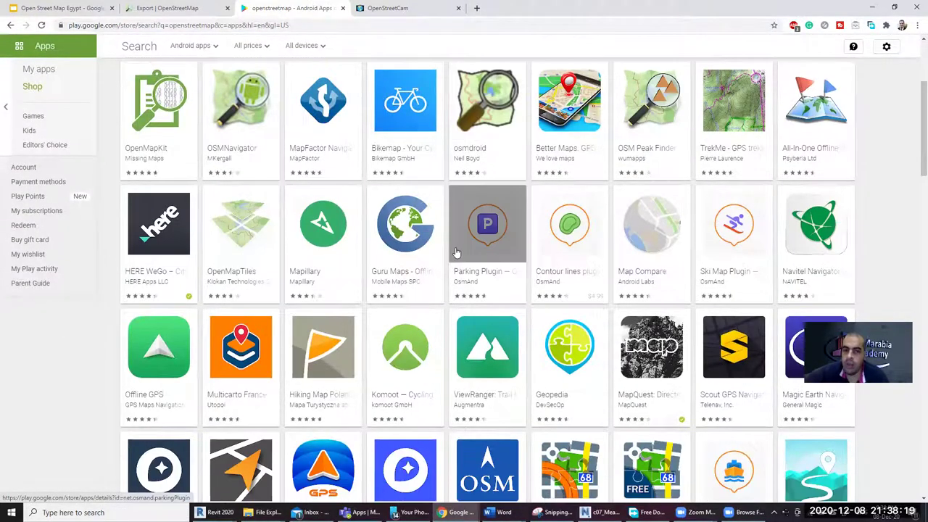
{"action": "scroll", "coordinate": [279, 246], "scroll_direction": "up", "scroll_amount": 3}
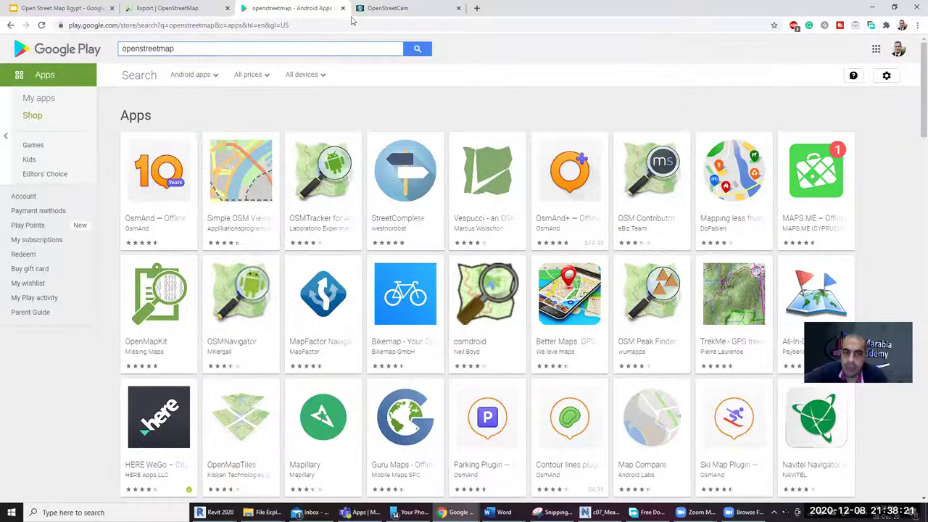
{"action": "scroll", "coordinate": [541, 288], "scroll_direction": "down", "scroll_amount": 5}
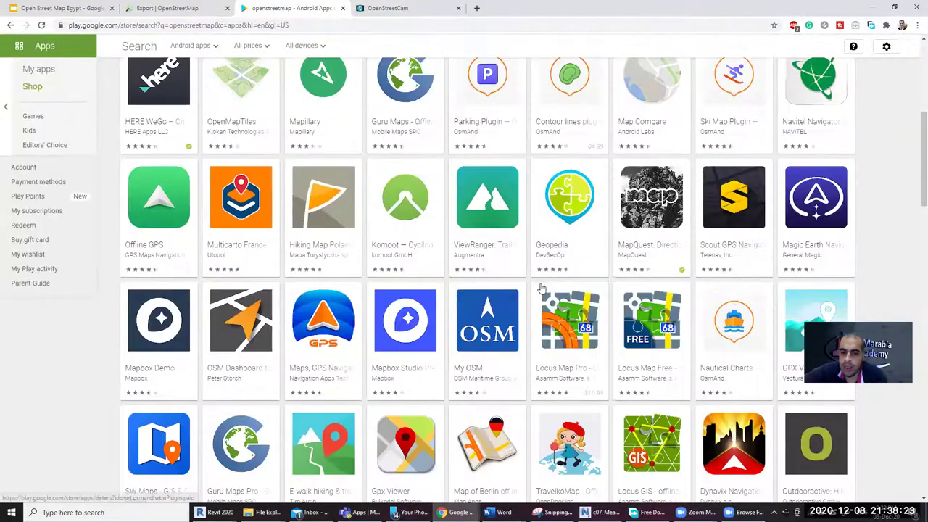
{"action": "scroll", "coordinate": [541, 288], "scroll_direction": "down", "scroll_amount": 8}
{"action": "scroll", "coordinate": [491, 323], "scroll_direction": "down", "scroll_amount": 4}
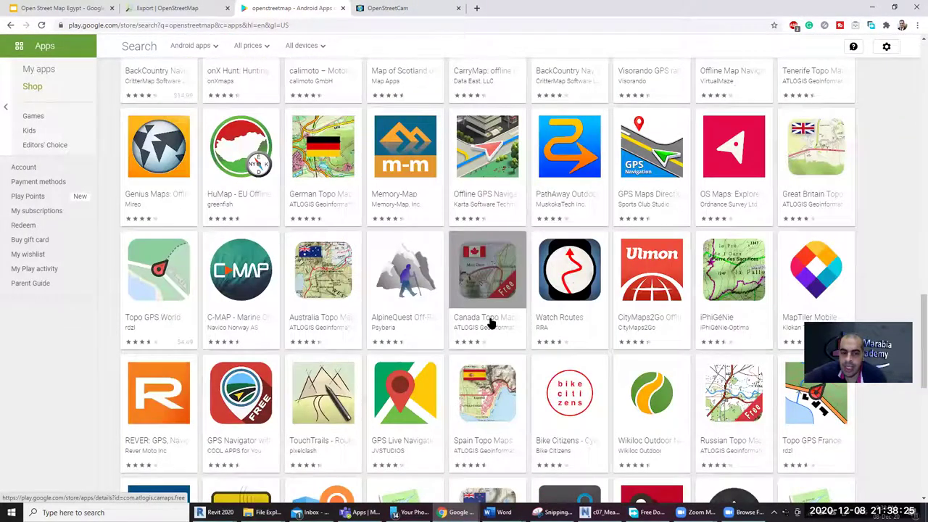
{"action": "scroll", "coordinate": [491, 324], "scroll_direction": "up", "scroll_amount": 3}
{"action": "scroll", "coordinate": [489, 312], "scroll_direction": "up", "scroll_amount": 10}
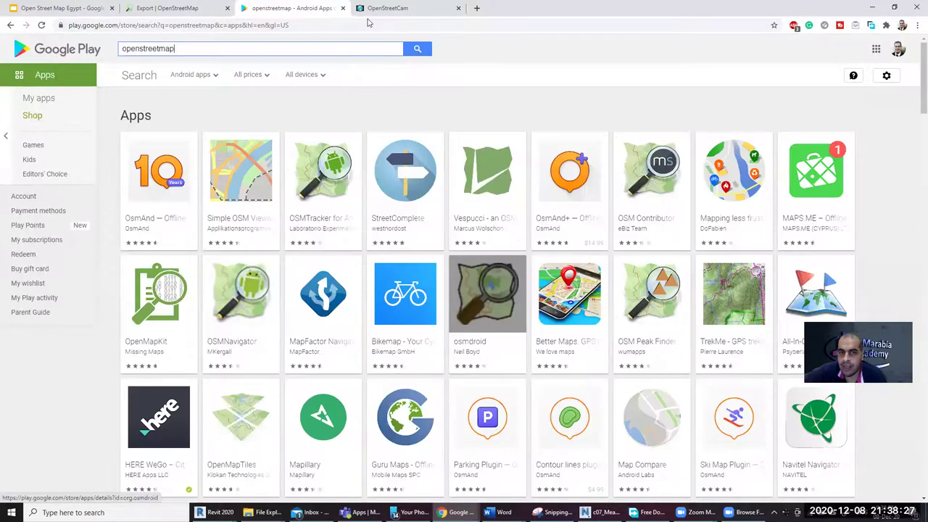
{"action": "left_click", "coordinate": [374, 8]}
Step: Open the OpenStreetCam Leaderboard page
{"action": "left_click", "coordinate": [505, 353]}
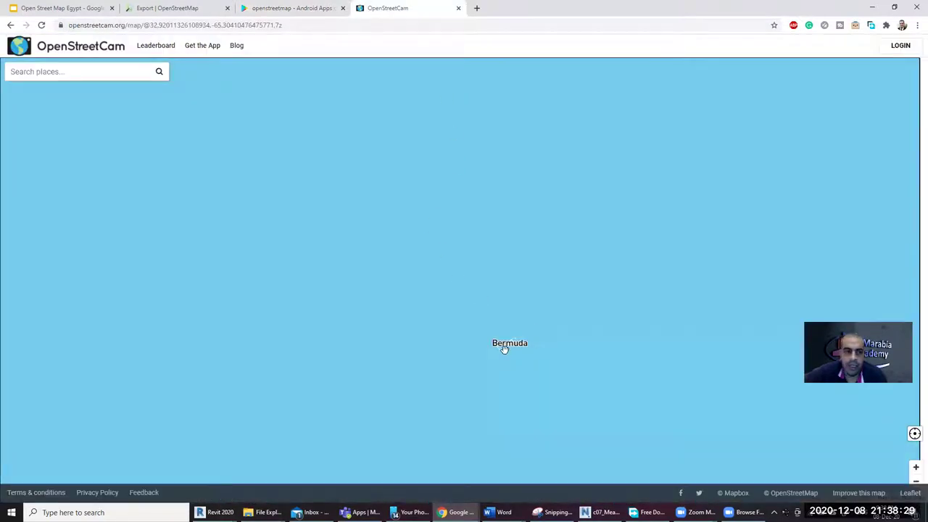
{"action": "scroll", "coordinate": [330, 244], "scroll_direction": "down", "scroll_amount": 2}
{"action": "left_click", "coordinate": [152, 45]}
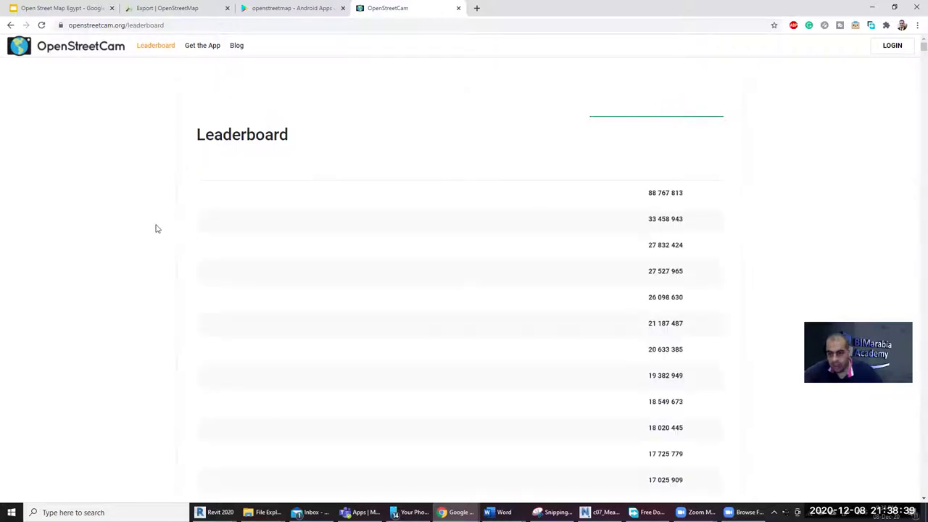
{"action": "scroll", "coordinate": [156, 227], "scroll_direction": "down", "scroll_amount": 2}
Step: Find the contributor's name on the leaderboard with Ctrl+F and scroll up through the rankings
{"action": "key", "text": "ctrl+f"}
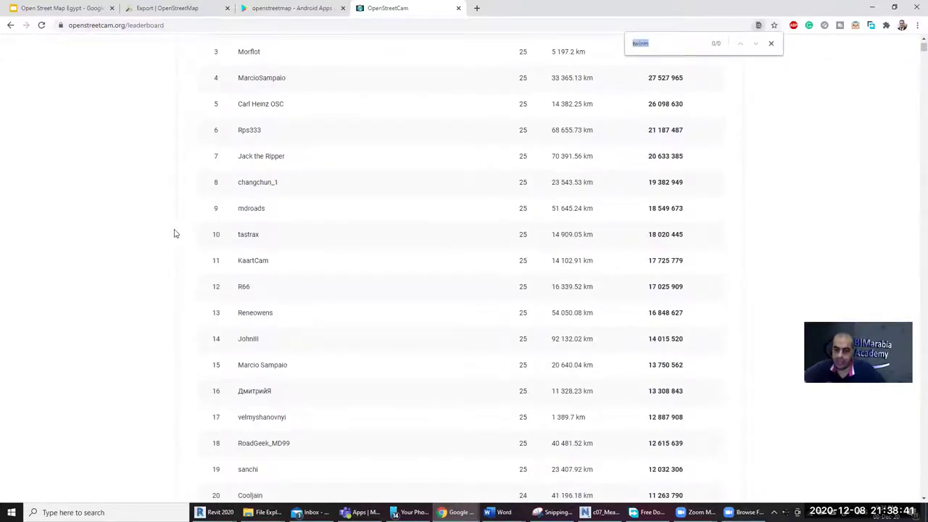
{"action": "type", "text": "omar se"}
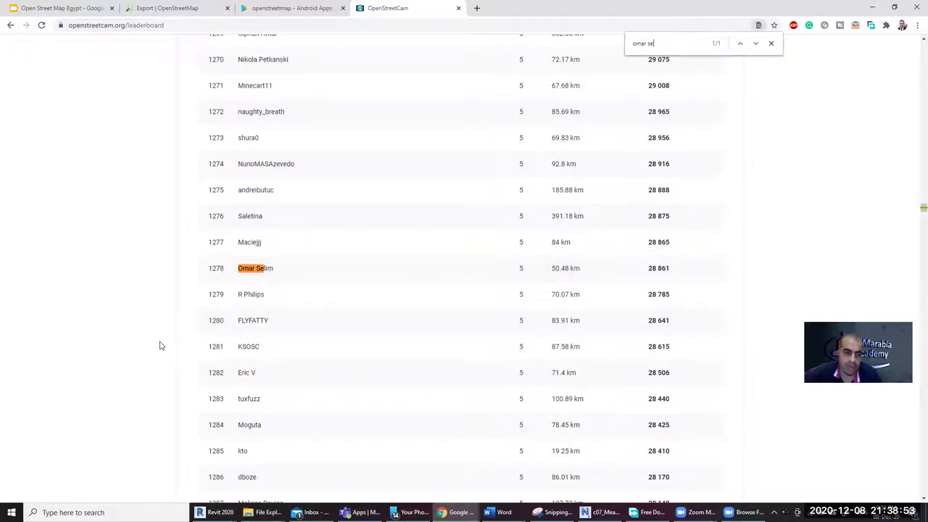
{"action": "scroll", "coordinate": [160, 362], "scroll_direction": "up", "scroll_amount": 7}
{"action": "scroll", "coordinate": [163, 377], "scroll_direction": "up", "scroll_amount": 9}
{"action": "scroll", "coordinate": [170, 391], "scroll_direction": "up", "scroll_amount": 9}
{"action": "scroll", "coordinate": [477, 300], "scroll_direction": "up", "scroll_amount": 13}
{"action": "scroll", "coordinate": [479, 314], "scroll_direction": "up", "scroll_amount": 17}
{"action": "scroll", "coordinate": [470, 320], "scroll_direction": "up", "scroll_amount": 6}
{"action": "scroll", "coordinate": [466, 316], "scroll_direction": "up", "scroll_amount": 10}
{"action": "scroll", "coordinate": [507, 304], "scroll_direction": "up", "scroll_amount": 5}
{"action": "scroll", "coordinate": [913, 61], "scroll_direction": "up", "scroll_amount": 9}
{"action": "scroll", "coordinate": [913, 60], "scroll_direction": "up", "scroll_amount": 17}
{"action": "scroll", "coordinate": [913, 58], "scroll_direction": "up", "scroll_amount": 20}
{"action": "scroll", "coordinate": [913, 56], "scroll_direction": "up", "scroll_amount": 20}
{"action": "scroll", "coordinate": [913, 58], "scroll_direction": "up", "scroll_amount": 20}
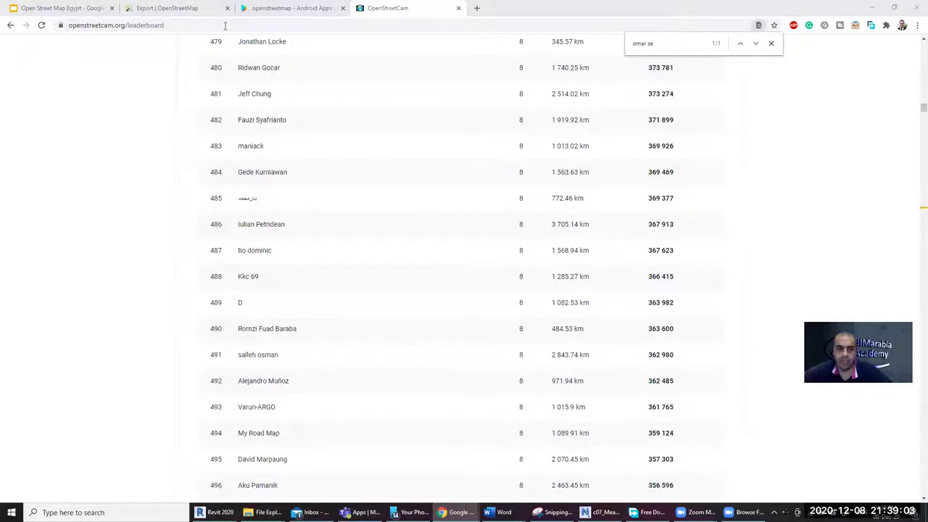
Step: Search for 'GeoVisu' and open the first result, the Georeferenced data viewer, in a new tab
{"action": "left_click", "coordinate": [290, 8]}
{"action": "left_click", "coordinate": [230, 52]}
{"action": "type", "text": "GeoVisu"}
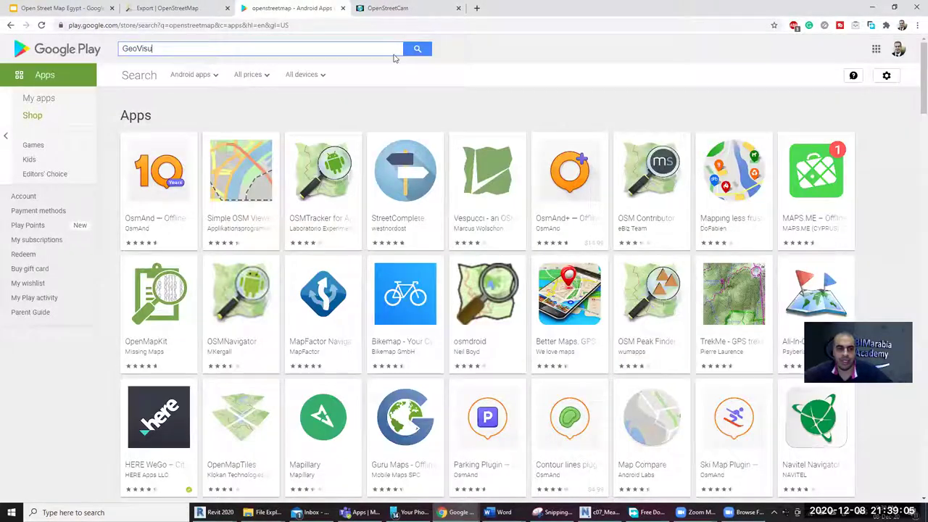
{"action": "left_click", "coordinate": [376, 25]}
{"action": "type", "text": "GeoVisu"}
{"action": "key", "text": "Return"}
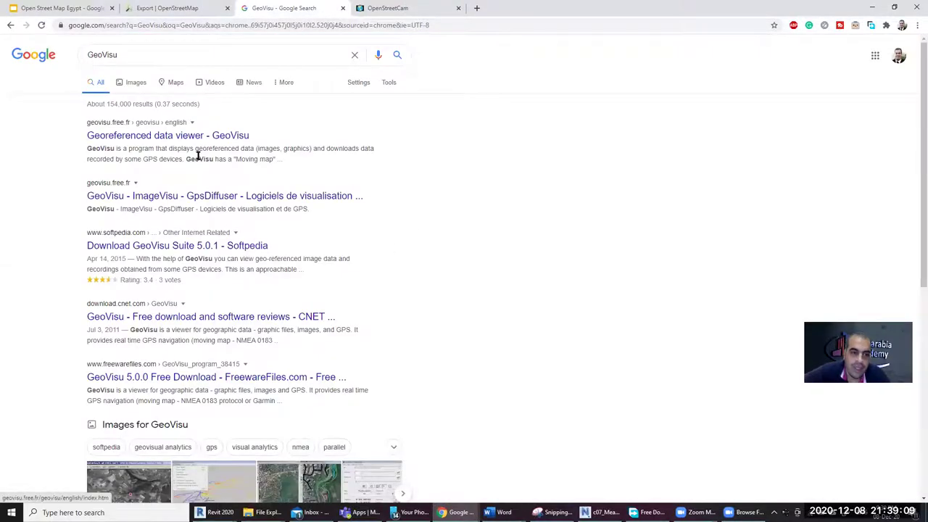
{"action": "right_click", "coordinate": [194, 136]}
{"action": "left_click", "coordinate": [221, 142]}
Step: Read the GeoVisu page, highlighting its description and download lines, then return to the slides
{"action": "left_click", "coordinate": [369, 8]}
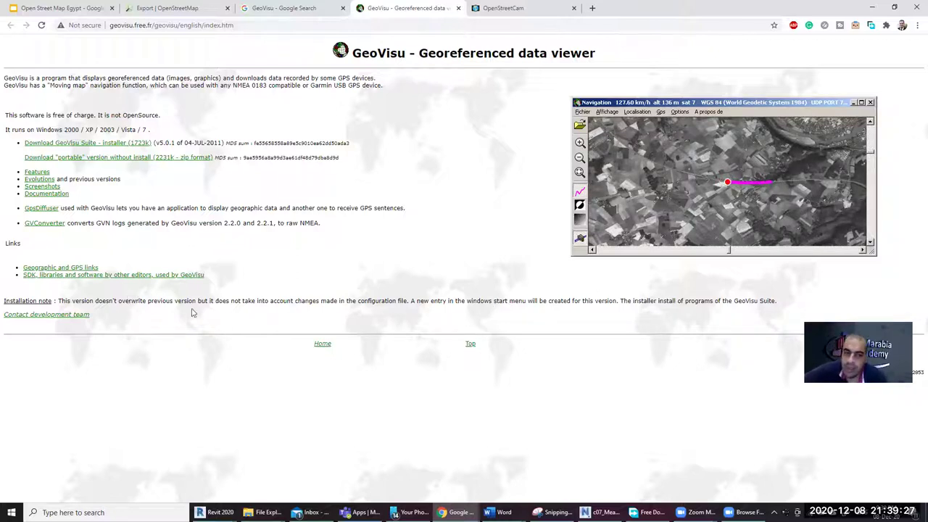
{"action": "left_click_drag", "start_coordinate": [150, 322], "coordinate": [2, 82]}
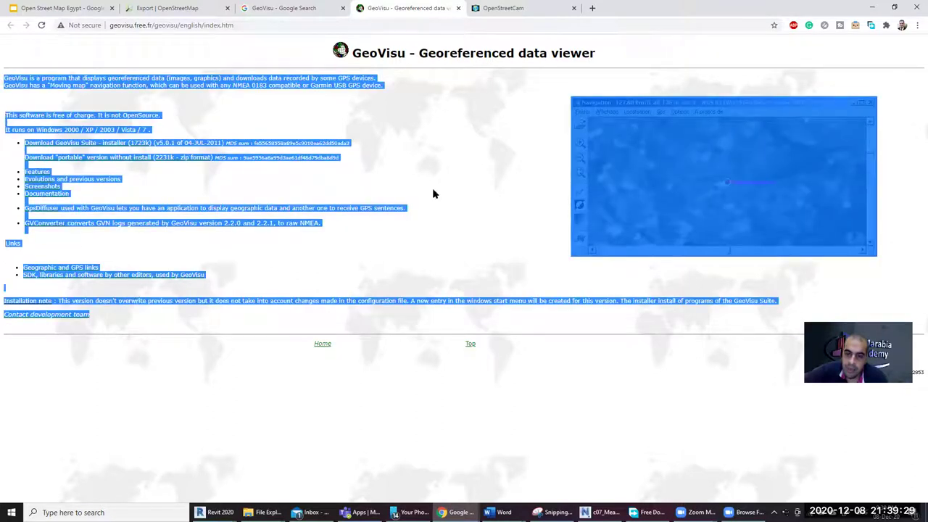
{"action": "left_click", "coordinate": [462, 207]}
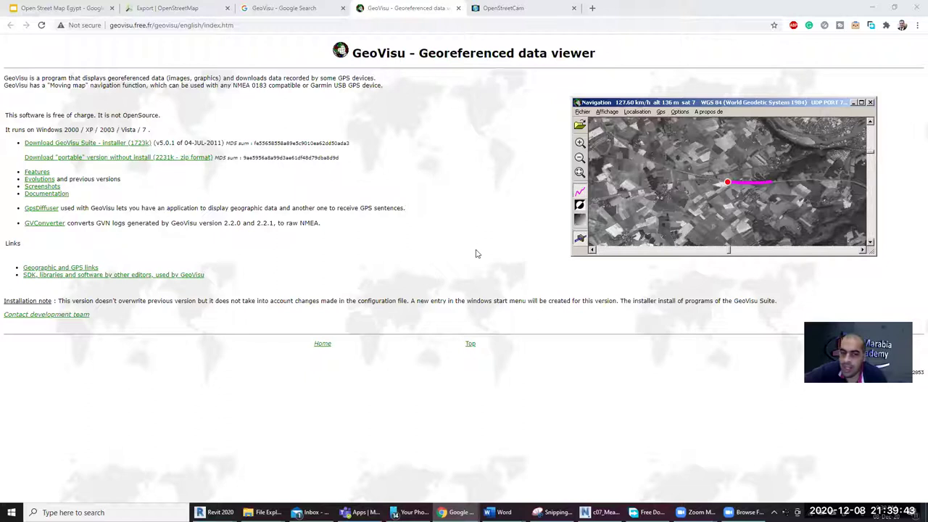
{"action": "left_click_drag", "start_coordinate": [341, 222], "coordinate": [370, 132]}
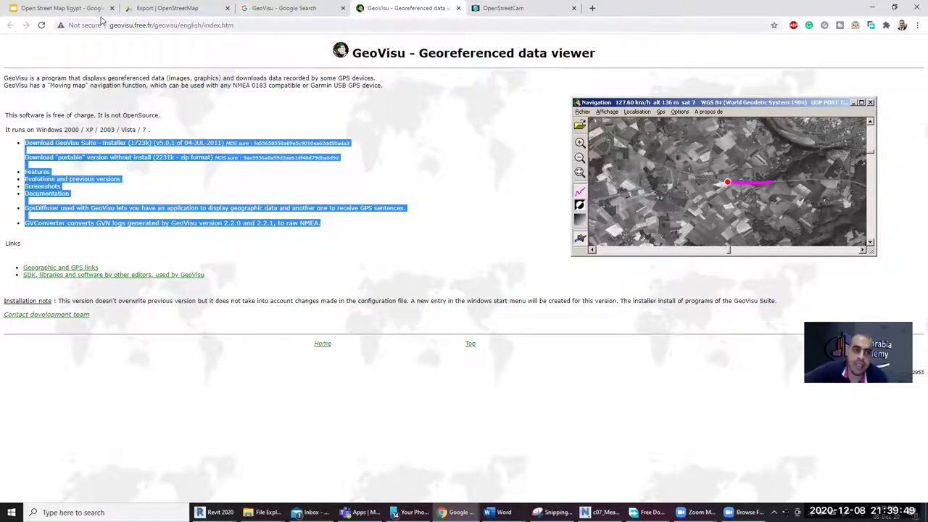
{"action": "left_click", "coordinate": [64, 7]}
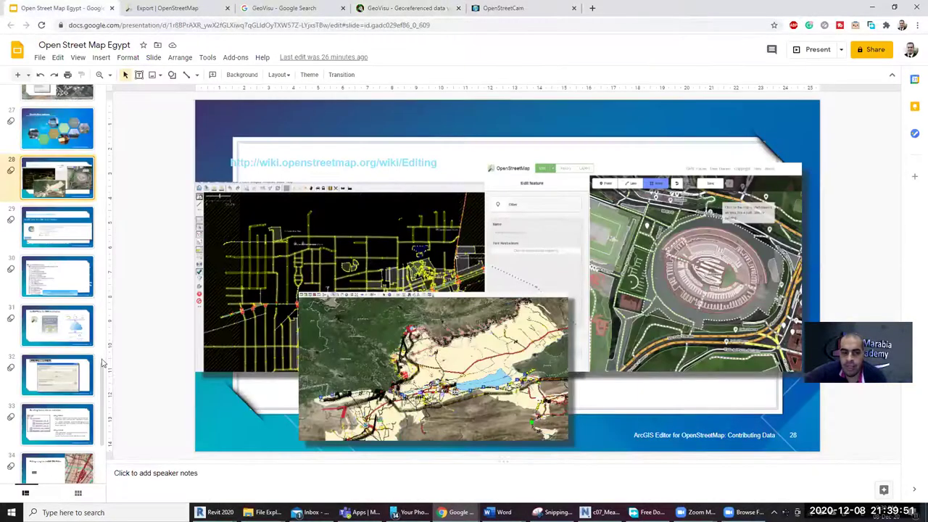
Step: Step through slides 33–37, ending on 'Want to find out more?'
{"action": "scroll", "coordinate": [57, 307], "scroll_direction": "down", "scroll_amount": 2}
{"action": "left_click", "coordinate": [57, 307]}
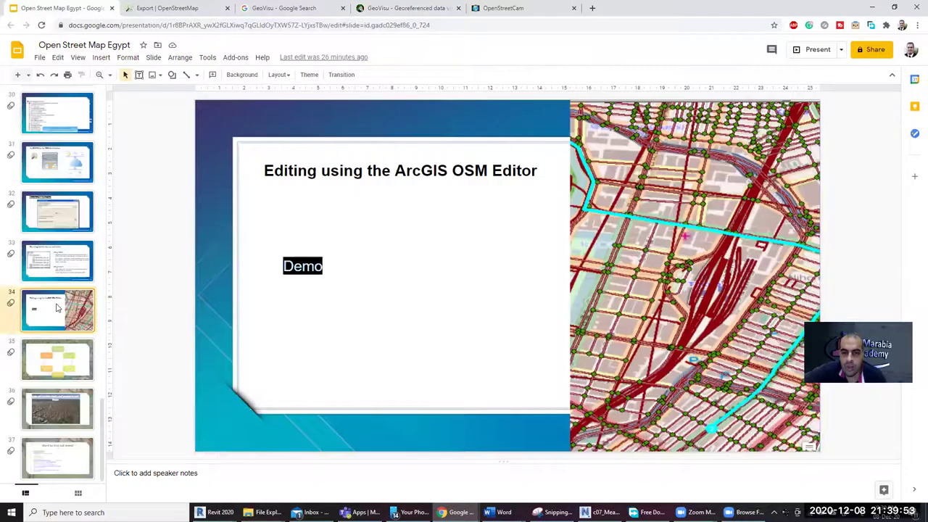
{"action": "left_click", "coordinate": [55, 274]}
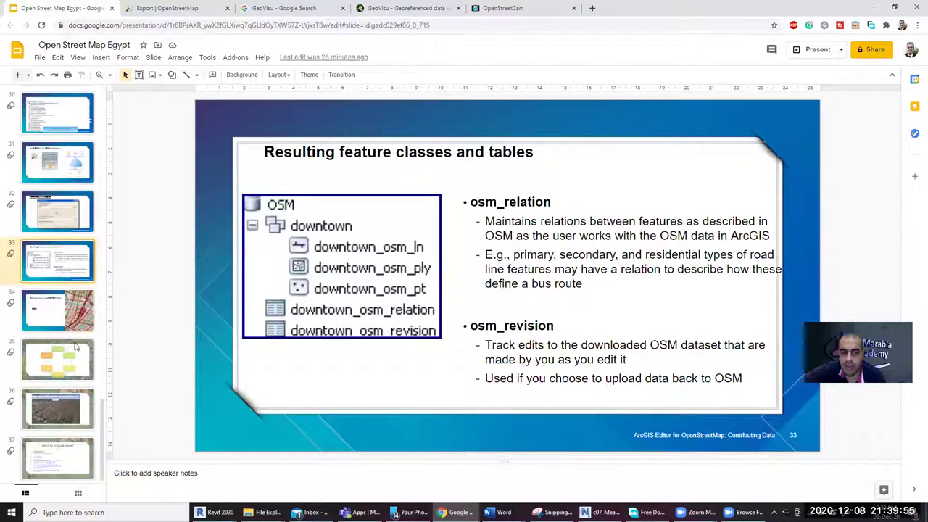
{"action": "left_click", "coordinate": [79, 371]}
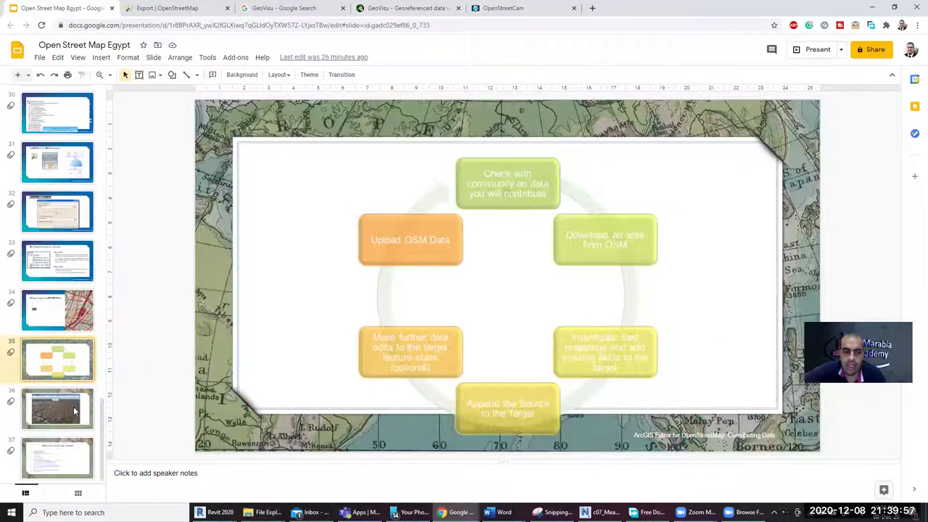
{"action": "left_click", "coordinate": [73, 411]}
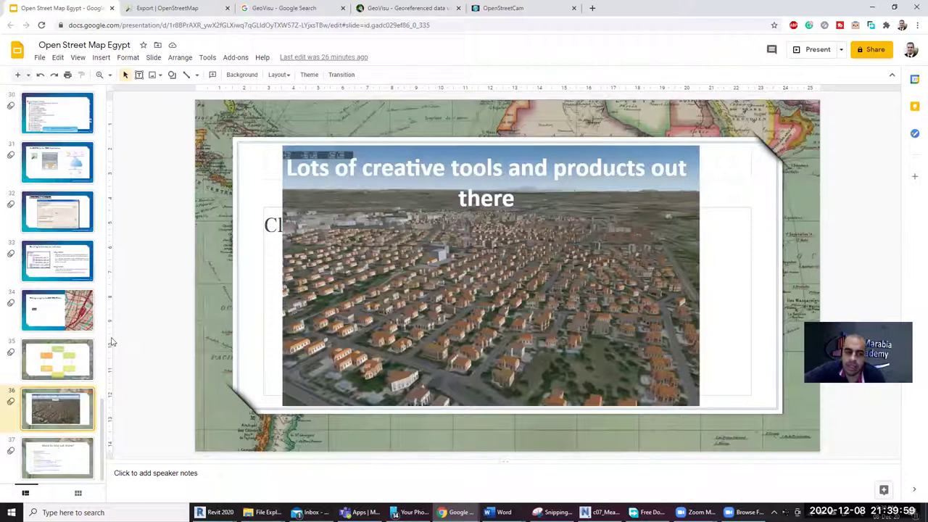
{"action": "left_click", "coordinate": [75, 450]}
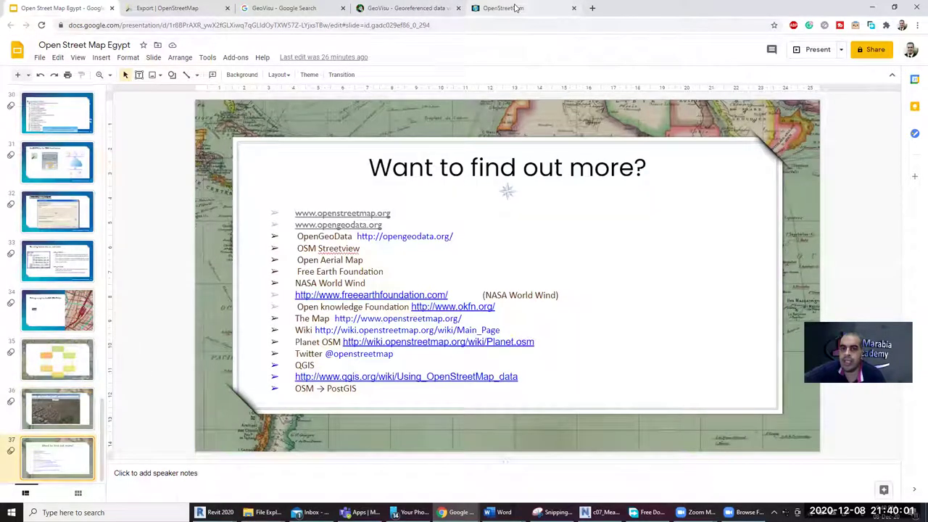
{"action": "left_click", "coordinate": [511, 8]}
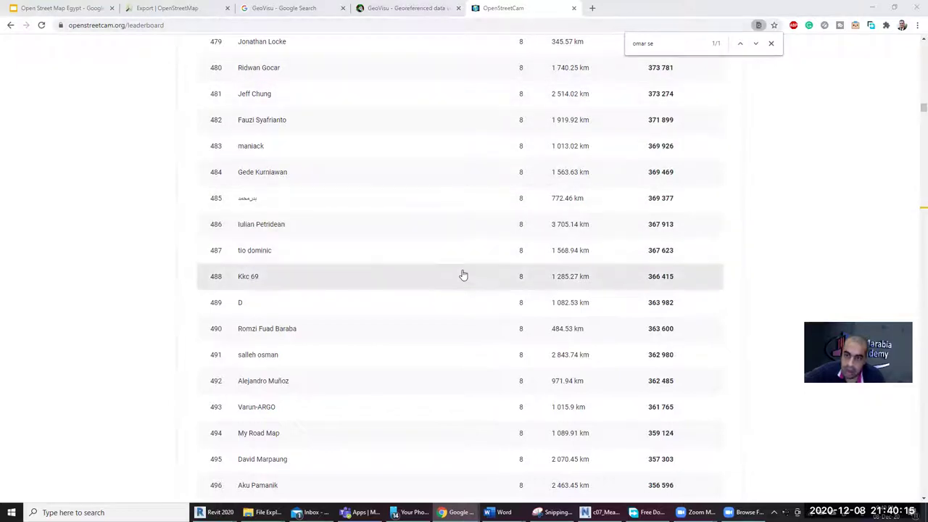
Step: Search the leaderboard for another contributor's username and scroll through the matches
{"action": "scroll", "coordinate": [143, 248], "scroll_direction": "down", "scroll_amount": 20}
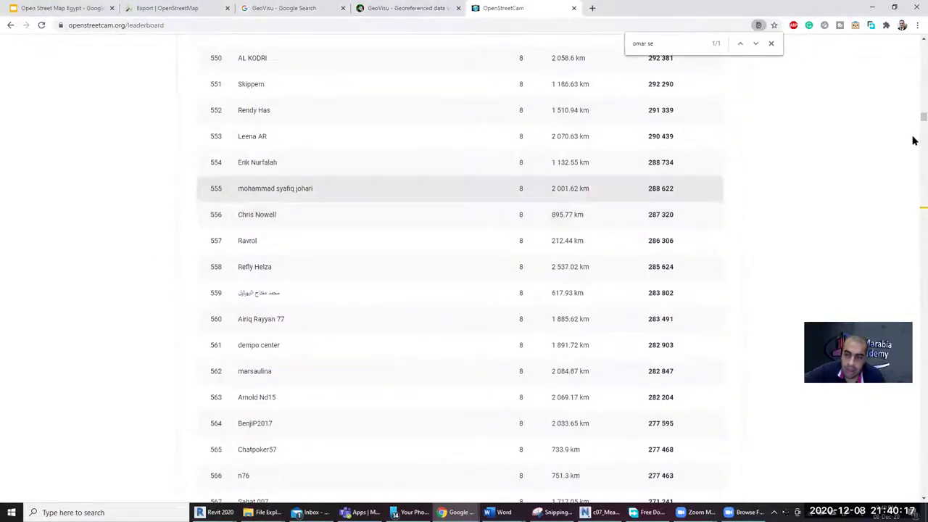
{"action": "key", "text": "ctrl+f"}
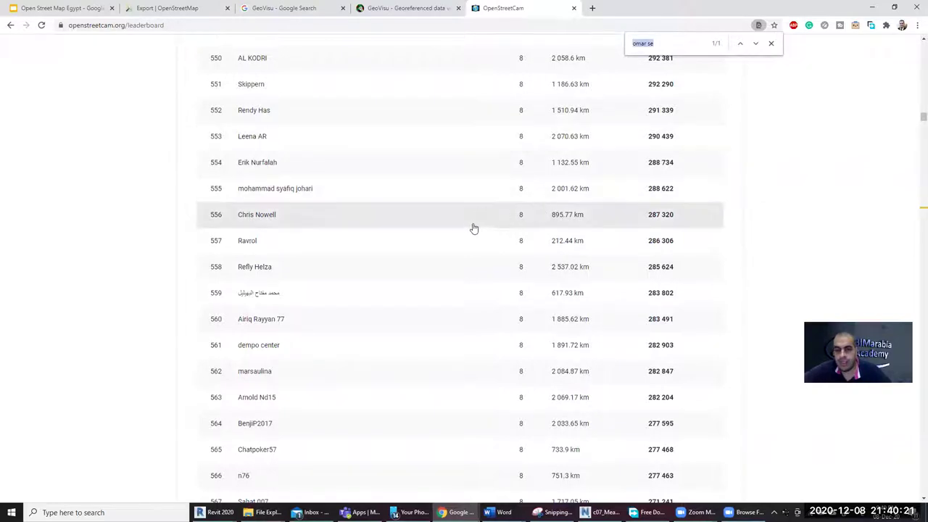
{"action": "scroll", "coordinate": [472, 217], "scroll_direction": "down", "scroll_amount": 6}
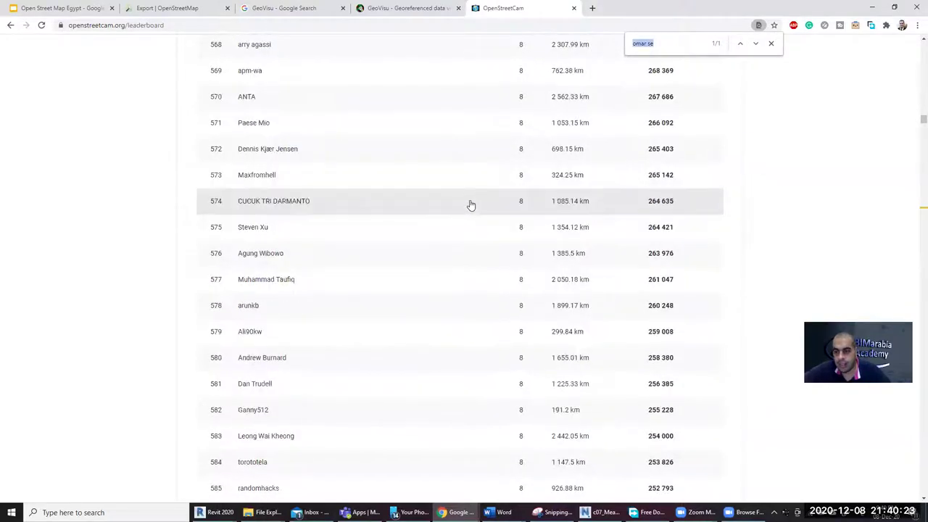
{"action": "type", "text": "م"}
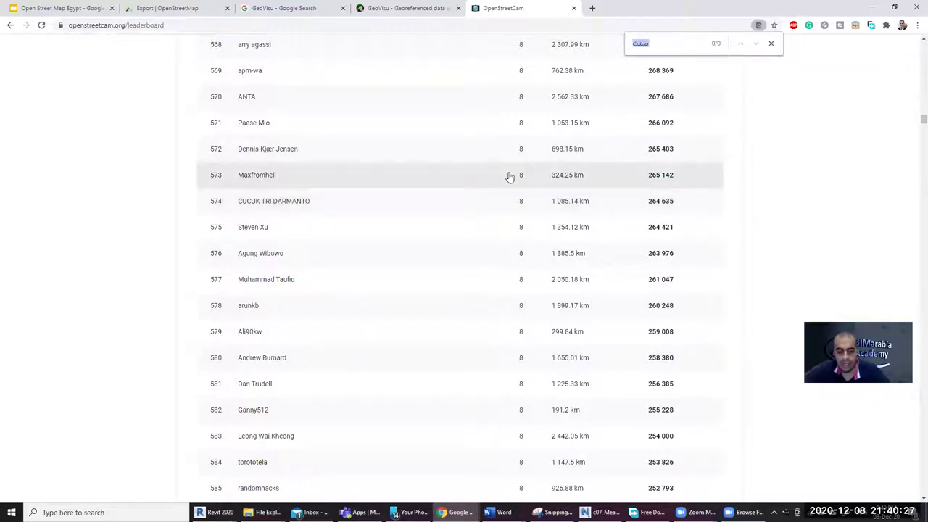
{"action": "type", "text": "شwael"}
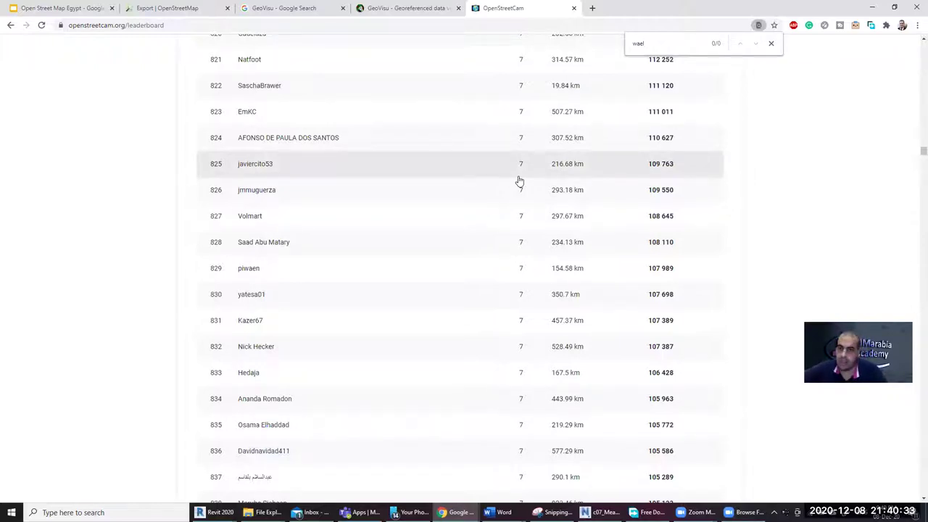
{"action": "scroll", "coordinate": [714, 410], "scroll_direction": "down", "scroll_amount": 20}
{"action": "scroll", "coordinate": [714, 410], "scroll_direction": "down", "scroll_amount": 20}
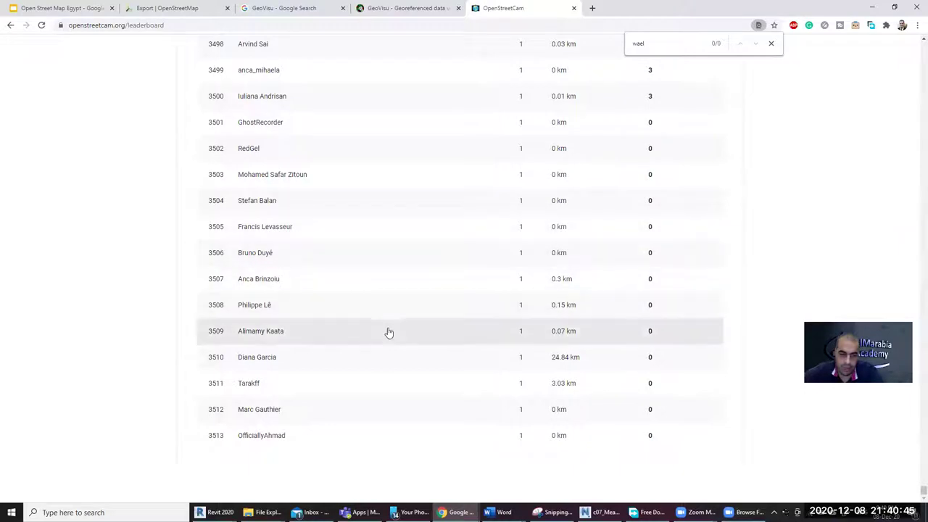
{"action": "scroll", "coordinate": [392, 336], "scroll_direction": "up", "scroll_amount": 3}
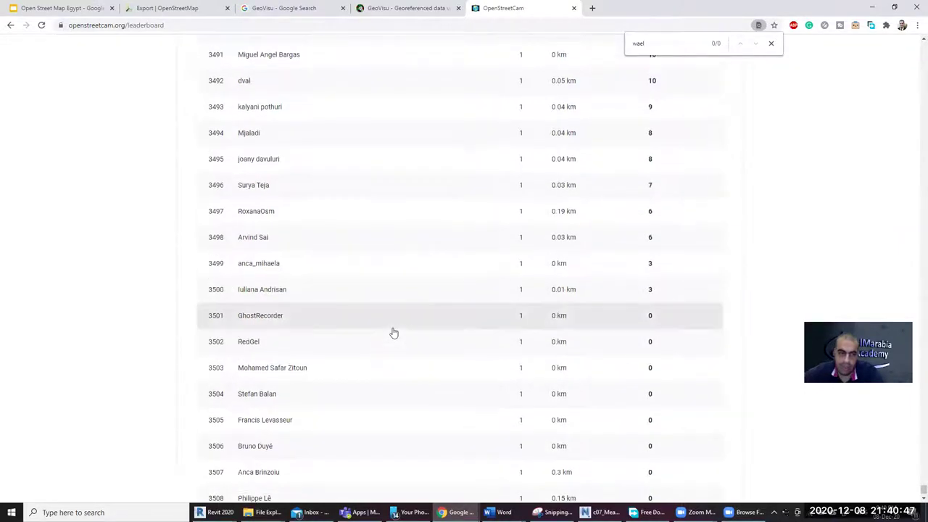
{"action": "scroll", "coordinate": [394, 332], "scroll_direction": "up", "scroll_amount": 3}
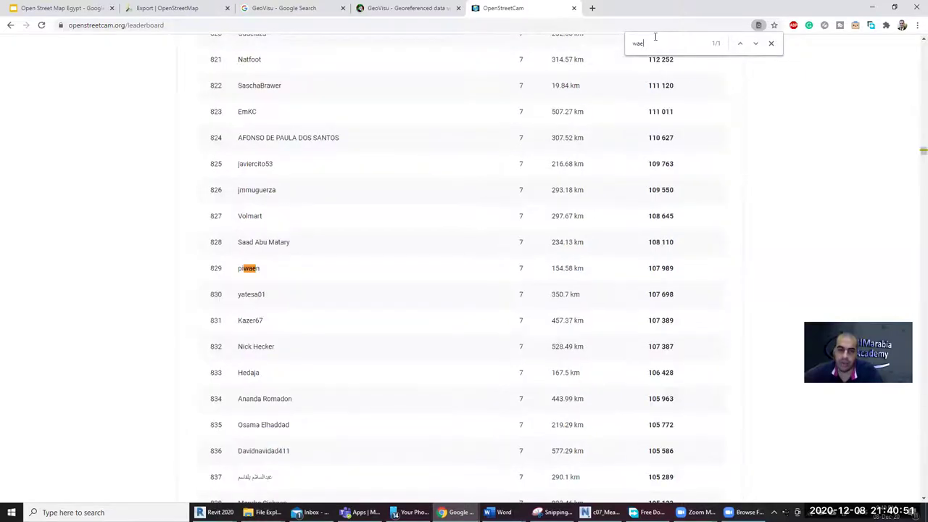
Step: Clear the search and scroll back to the top of the All time ranking
{"action": "key", "text": "BackSpace"}
{"action": "key", "text": "BackSpace"}
{"action": "key", "text": "BackSpace"}
{"action": "scroll", "coordinate": [516, 279], "scroll_direction": "up", "scroll_amount": 9}
{"action": "scroll", "coordinate": [517, 279], "scroll_direction": "up", "scroll_amount": 9}
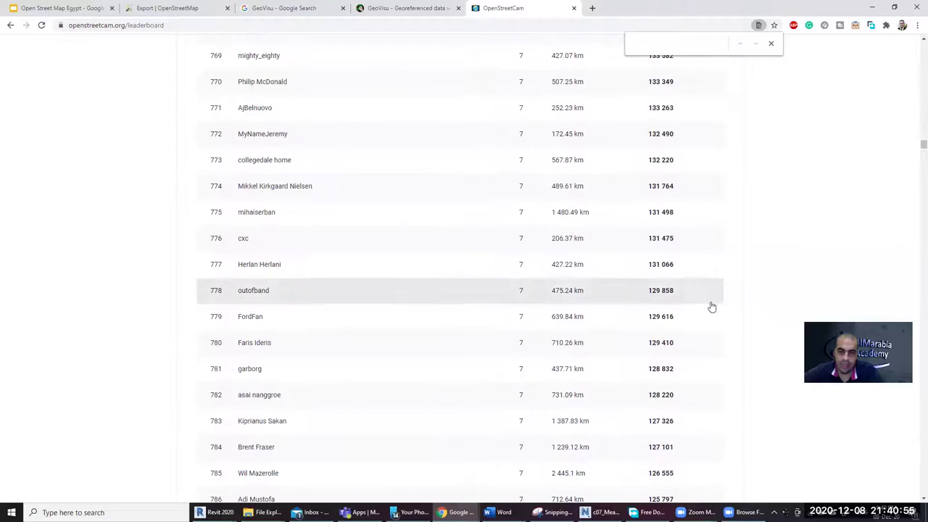
{"action": "scroll", "coordinate": [772, 100], "scroll_direction": "up", "scroll_amount": 20}
{"action": "scroll", "coordinate": [773, 99], "scroll_direction": "up", "scroll_amount": 15}
{"action": "scroll", "coordinate": [824, 80], "scroll_direction": "up", "scroll_amount": 20}
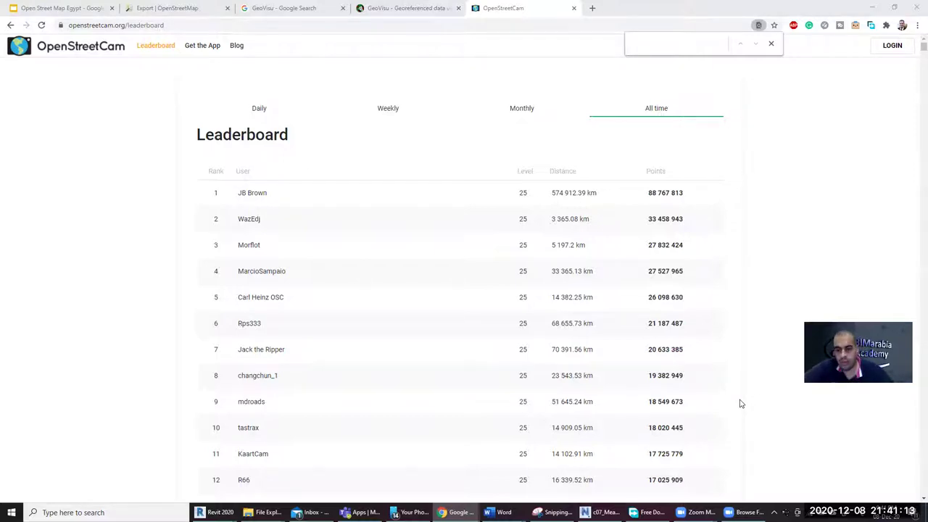
Step: Find the contributor's surname in the all-time leaderboard, scrolling the list without a match
{"action": "left_click", "coordinate": [655, 43]}
{"action": "type", "text": "elkoumi"}
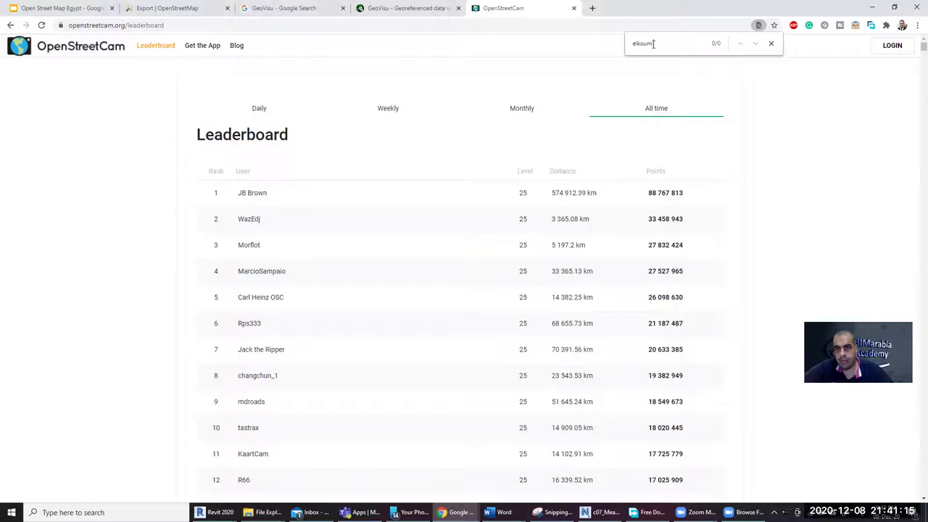
{"action": "scroll", "coordinate": [161, 290], "scroll_direction": "down", "scroll_amount": 9}
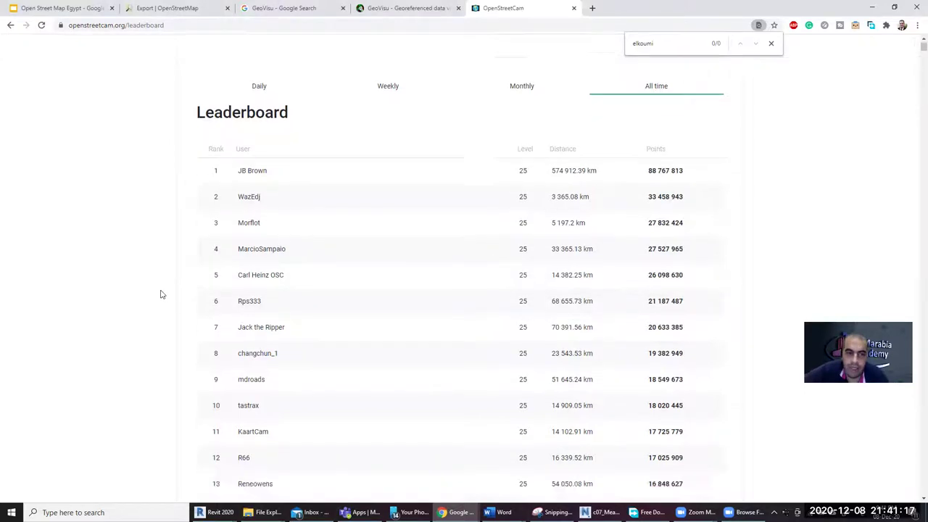
{"action": "scroll", "coordinate": [163, 298], "scroll_direction": "down", "scroll_amount": 3}
{"action": "scroll", "coordinate": [153, 288], "scroll_direction": "down", "scroll_amount": 18}
{"action": "scroll", "coordinate": [153, 288], "scroll_direction": "down", "scroll_amount": 9}
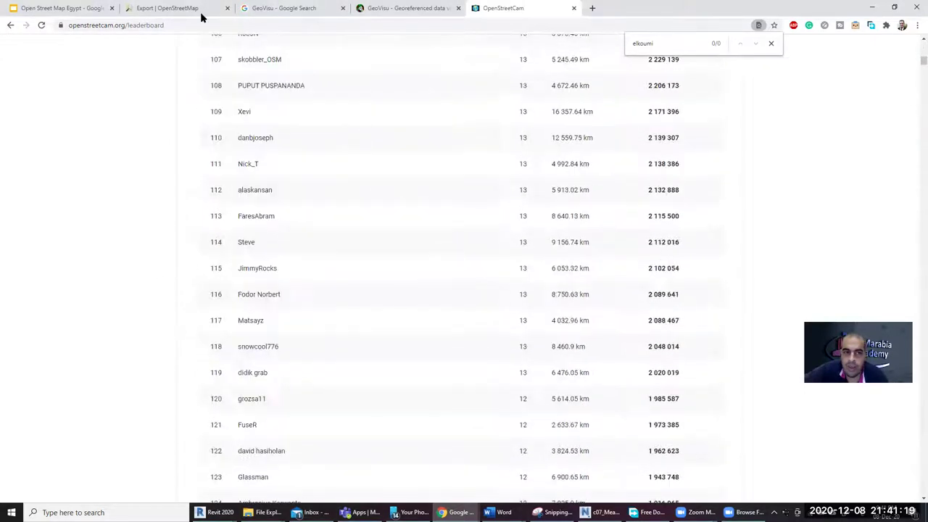
{"action": "scroll", "coordinate": [416, 356], "scroll_direction": "down", "scroll_amount": 1}
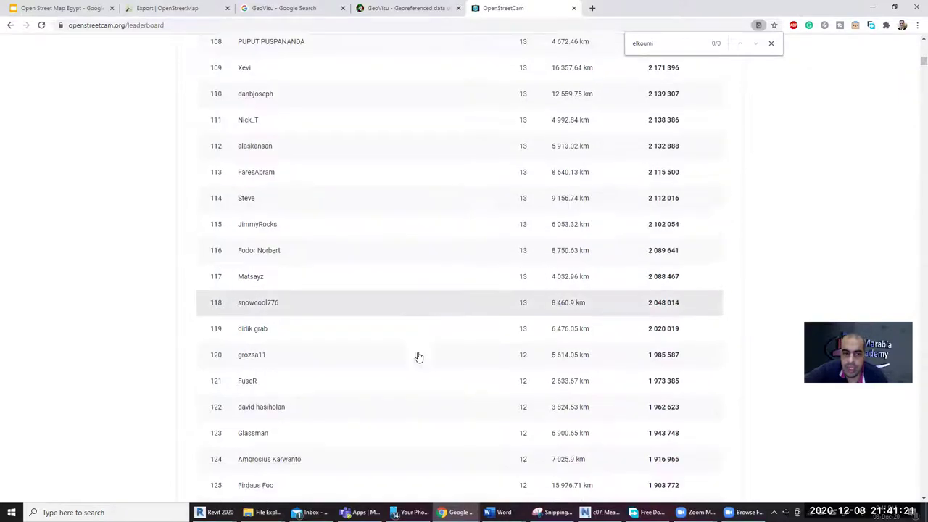
{"action": "scroll", "coordinate": [163, 237], "scroll_direction": "up", "scroll_amount": 3}
{"action": "scroll", "coordinate": [171, 164], "scroll_direction": "up", "scroll_amount": 20}
{"action": "scroll", "coordinate": [170, 164], "scroll_direction": "up", "scroll_amount": 6}
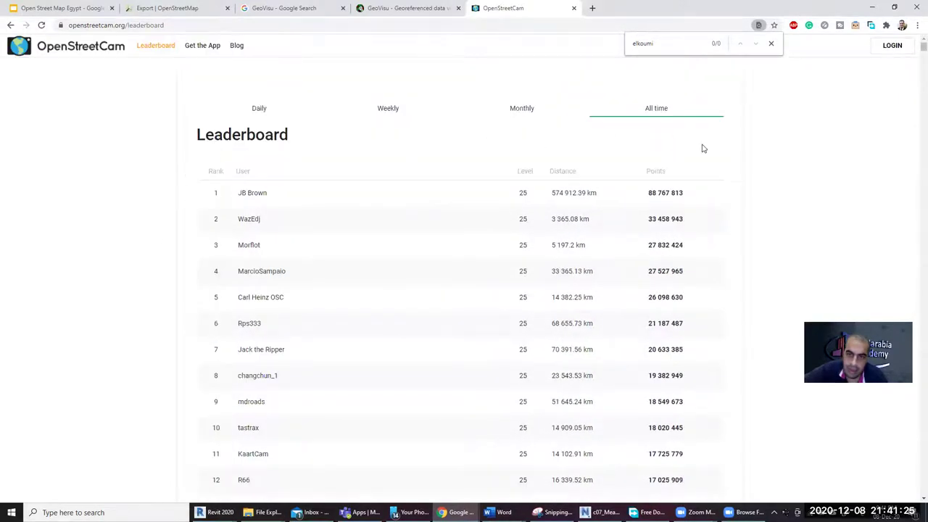
{"action": "scroll", "coordinate": [689, 341], "scroll_direction": "down", "scroll_amount": 5}
{"action": "scroll", "coordinate": [706, 381], "scroll_direction": "down", "scroll_amount": 20}
{"action": "scroll", "coordinate": [709, 384], "scroll_direction": "down", "scroll_amount": 20}
{"action": "scroll", "coordinate": [709, 384], "scroll_direction": "down", "scroll_amount": 20}
{"action": "scroll", "coordinate": [714, 387], "scroll_direction": "down", "scroll_amount": 20}
{"action": "scroll", "coordinate": [686, 375], "scroll_direction": "down", "scroll_amount": 13}
{"action": "scroll", "coordinate": [686, 374], "scroll_direction": "down", "scroll_amount": 10}
{"action": "scroll", "coordinate": [670, 348], "scroll_direction": "down", "scroll_amount": 5}
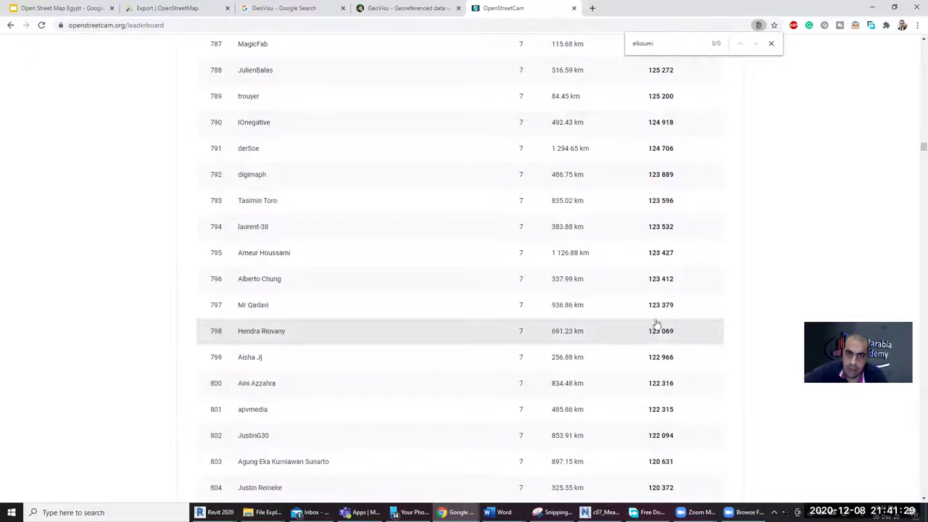
{"action": "left_click", "coordinate": [193, 7]}
Step: Zoom into Heliopolis metro lines, pan toward El Shams Club, then zoom out to all Cairo
{"action": "scroll", "coordinate": [449, 321], "scroll_direction": "up", "scroll_amount": 1}
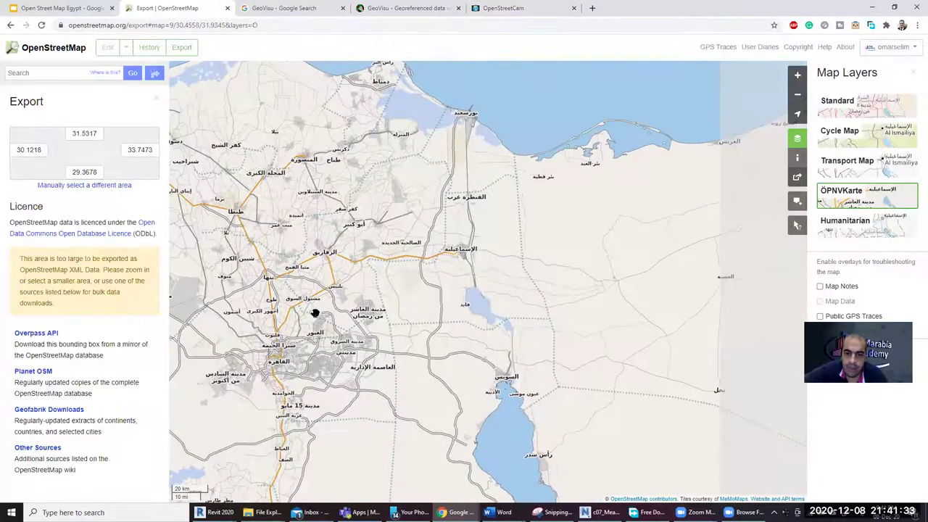
{"action": "scroll", "coordinate": [450, 254], "scroll_direction": "up", "scroll_amount": 2}
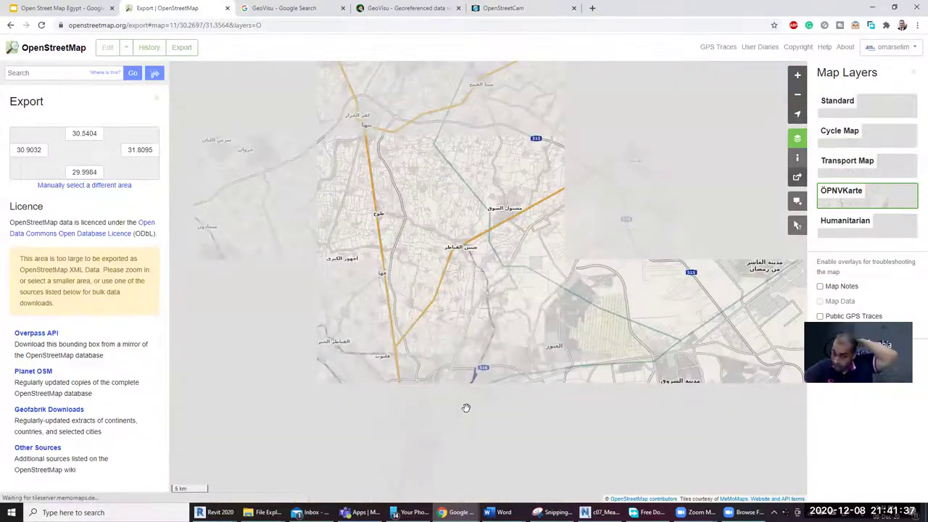
{"action": "scroll", "coordinate": [465, 407], "scroll_direction": "up", "scroll_amount": 2}
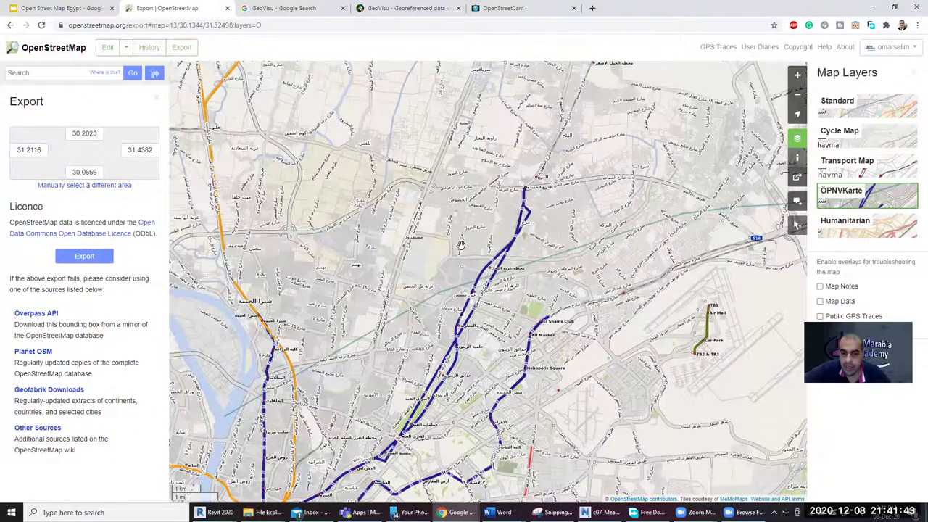
{"action": "key", "text": "plus"}
{"action": "key", "text": "plus"}
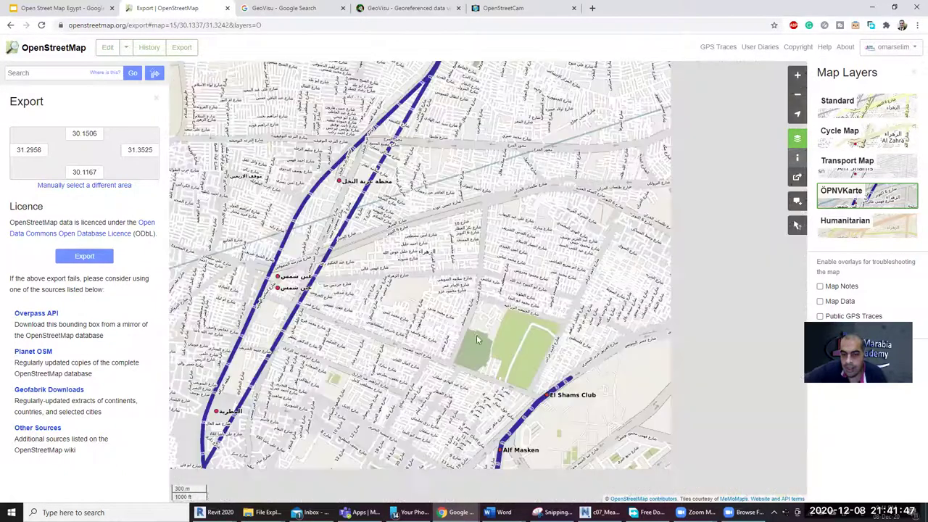
{"action": "left_click_drag", "start_coordinate": [640, 370], "coordinate": [476, 335]}
{"action": "scroll", "coordinate": [453, 255], "scroll_direction": "down", "scroll_amount": 2}
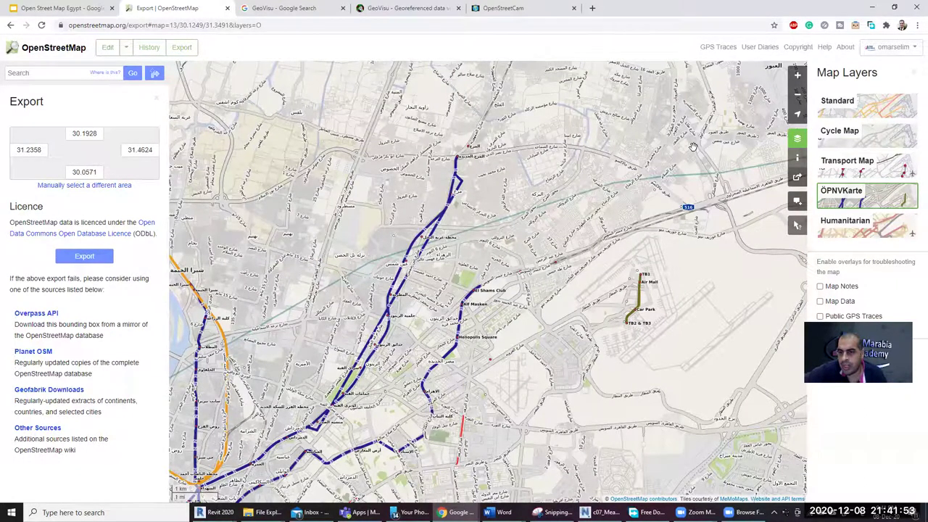
{"action": "scroll", "coordinate": [693, 147], "scroll_direction": "down", "scroll_amount": 2}
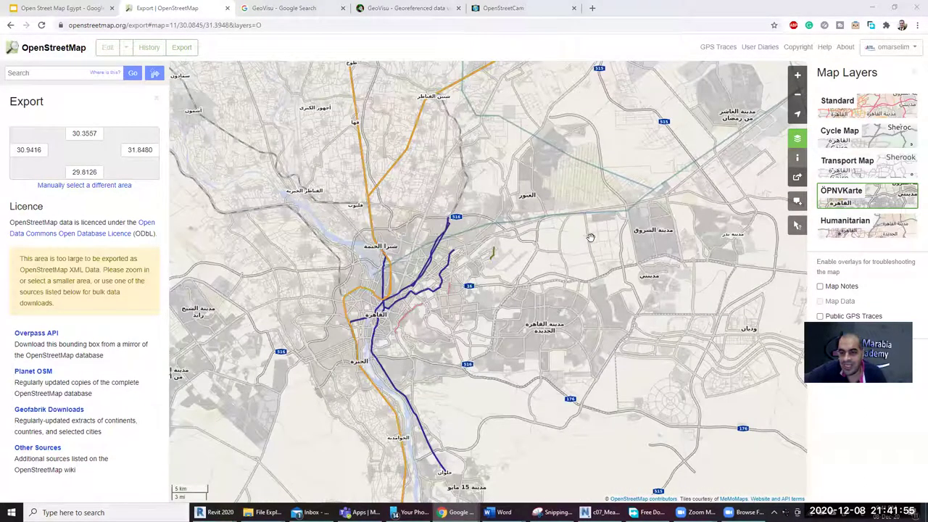
Step: Pan and zoom the map to centre the contributor's changeset boxes over the town
{"action": "left_click", "coordinate": [280, 25]}
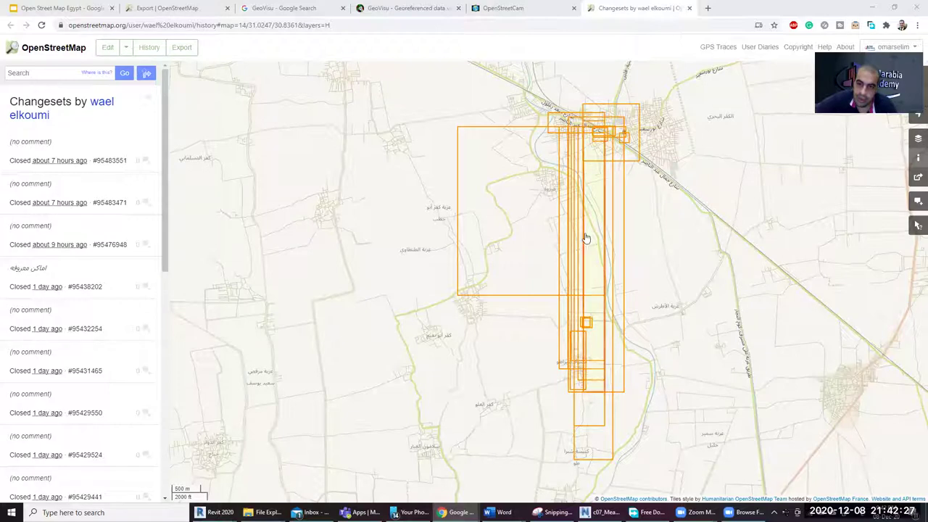
{"action": "left_click_drag", "start_coordinate": [657, 152], "coordinate": [660, 175]}
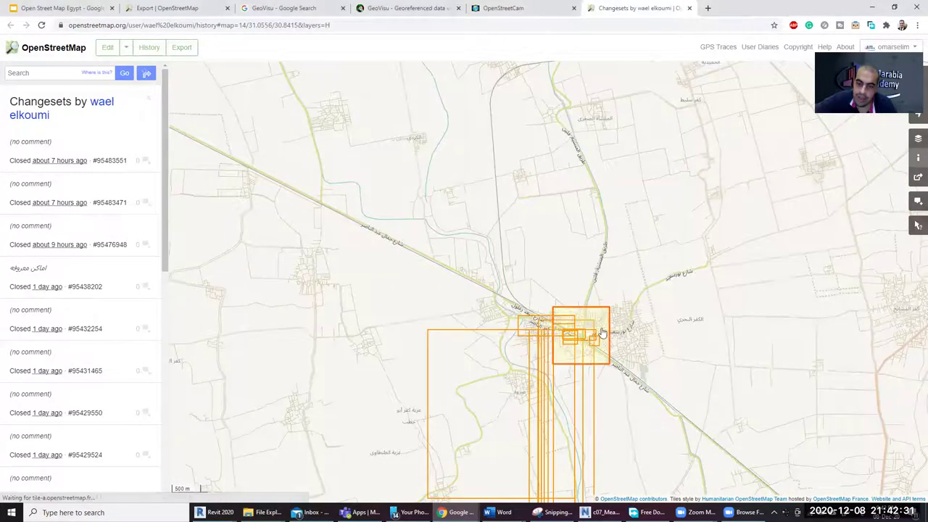
{"action": "scroll", "coordinate": [587, 336], "scroll_direction": "up", "scroll_amount": 4}
{"action": "scroll", "coordinate": [537, 242], "scroll_direction": "down", "scroll_amount": 2}
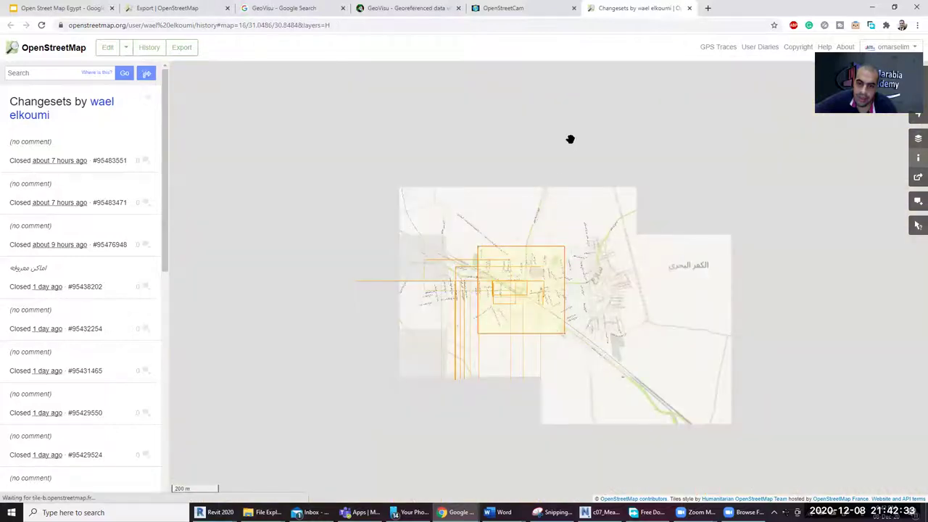
{"action": "scroll", "coordinate": [566, 180], "scroll_direction": "down", "scroll_amount": 2}
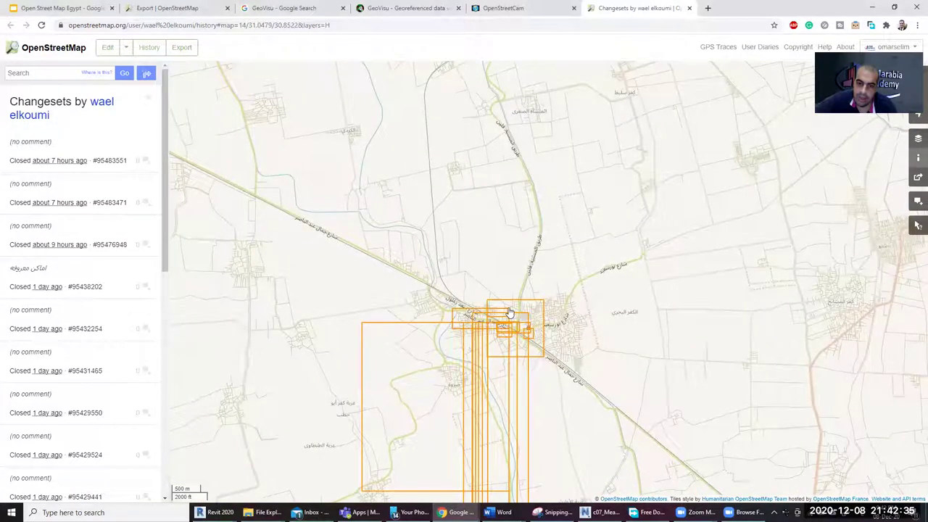
{"action": "scroll", "coordinate": [510, 311], "scroll_direction": "up", "scroll_amount": 2}
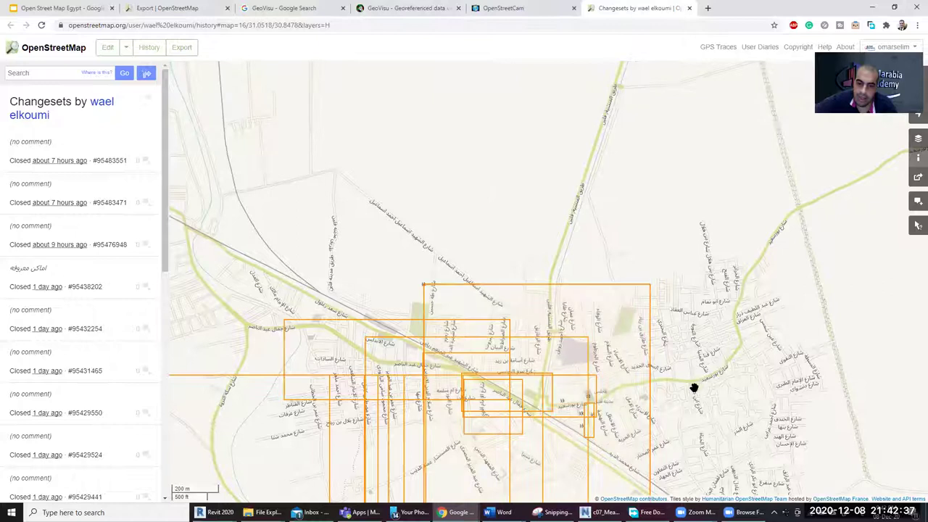
{"action": "left_click_drag", "start_coordinate": [690, 385], "coordinate": [664, 369]}
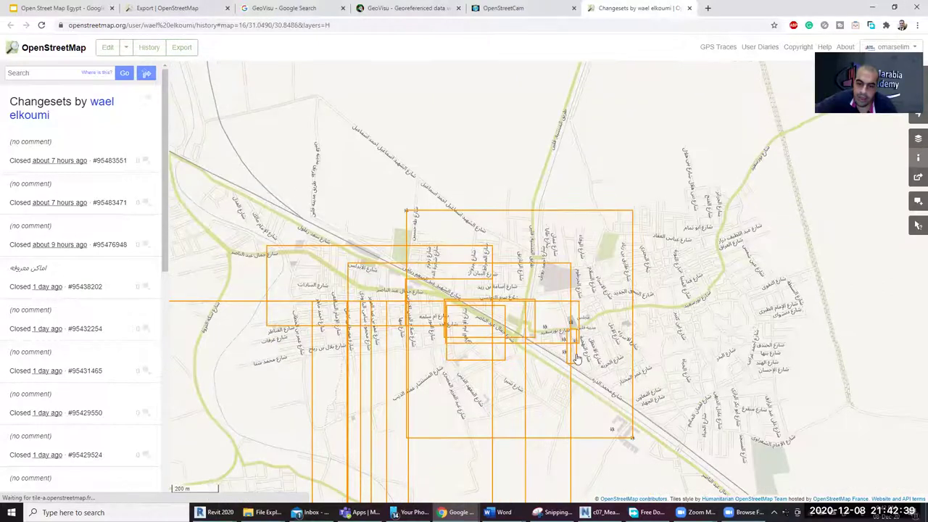
{"action": "scroll", "coordinate": [574, 335], "scroll_direction": "up", "scroll_amount": 2}
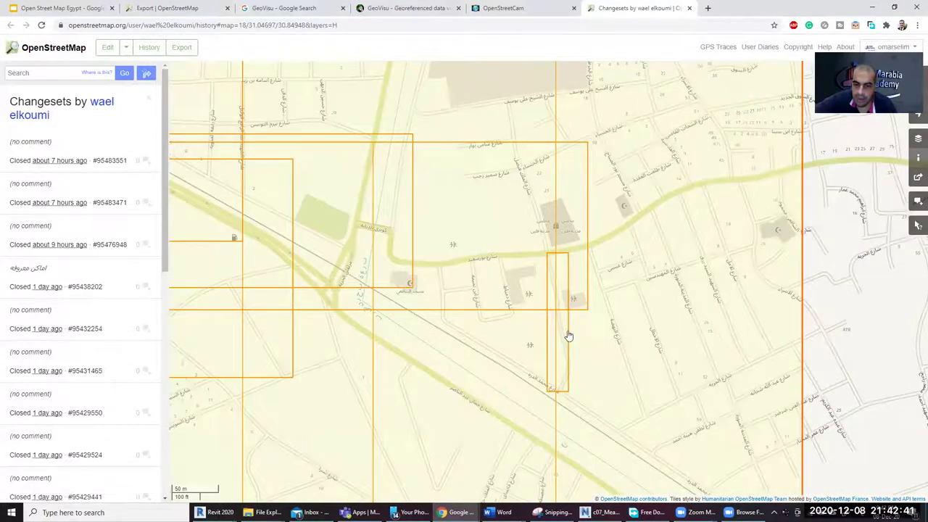
{"action": "scroll", "coordinate": [545, 290], "scroll_direction": "down", "scroll_amount": 1}
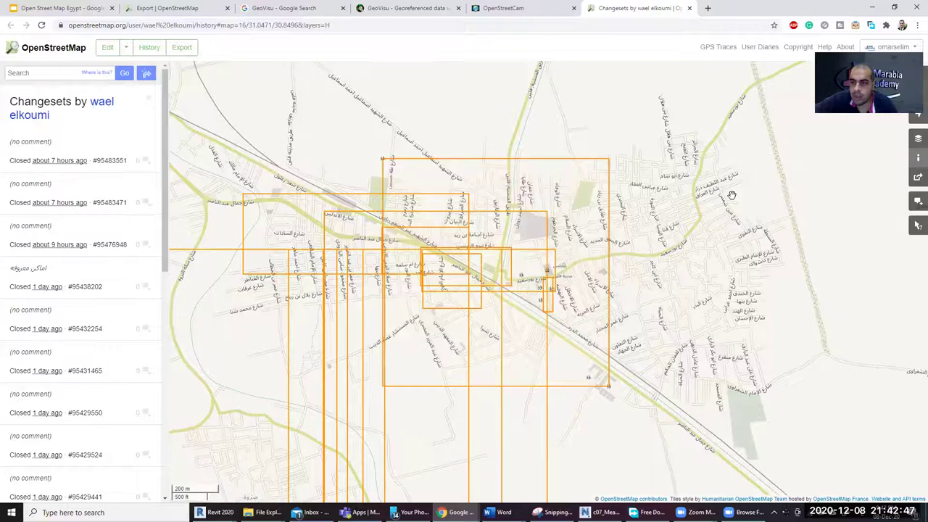
Step: Cycle the base map through Standard and Cycle Map to the Transport Map layer
{"action": "left_click", "coordinate": [918, 137]}
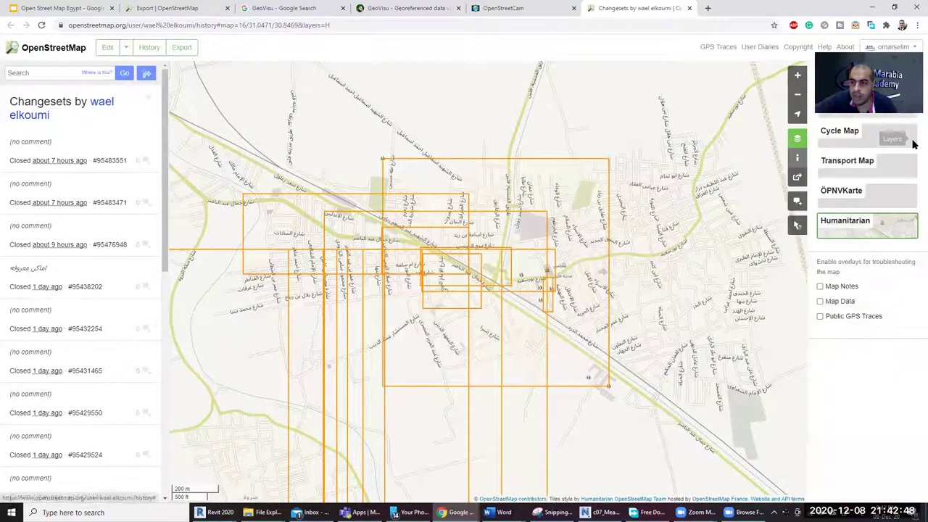
{"action": "left_click", "coordinate": [867, 106]}
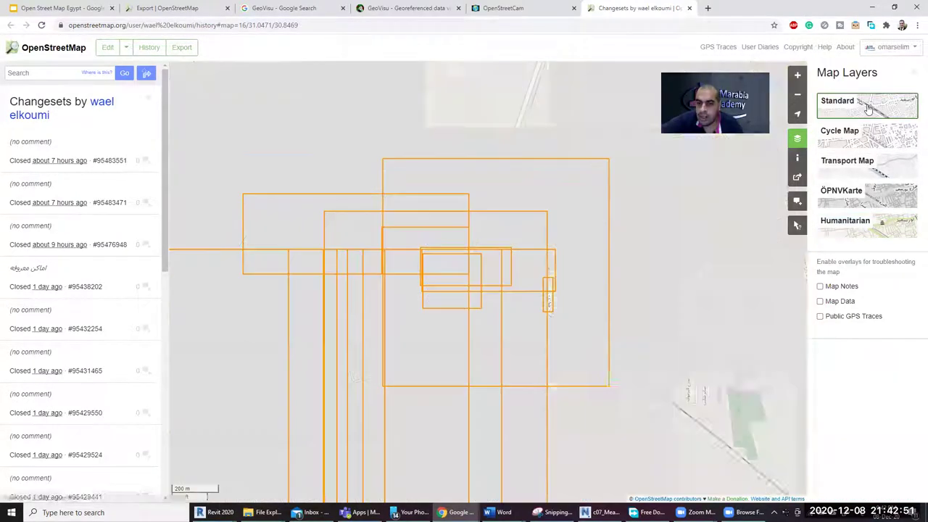
{"action": "left_click", "coordinate": [865, 144]}
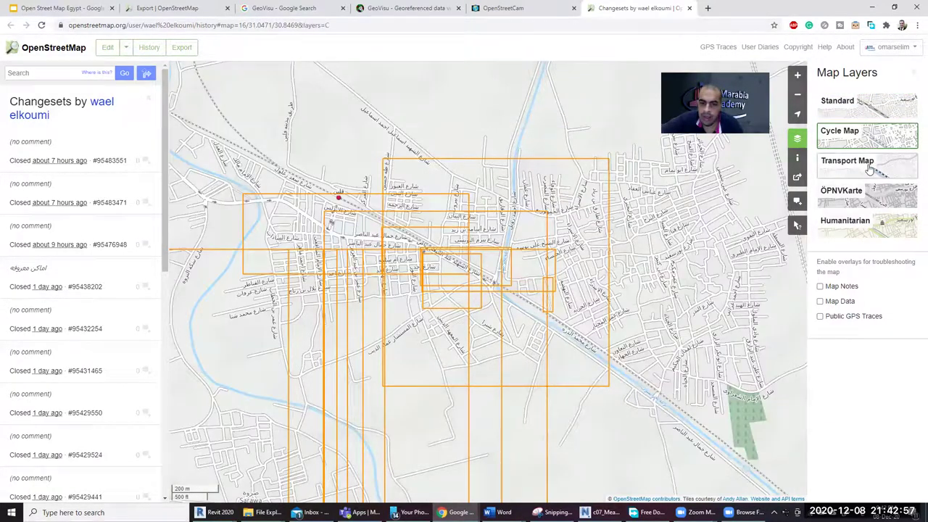
{"action": "left_click", "coordinate": [870, 166]}
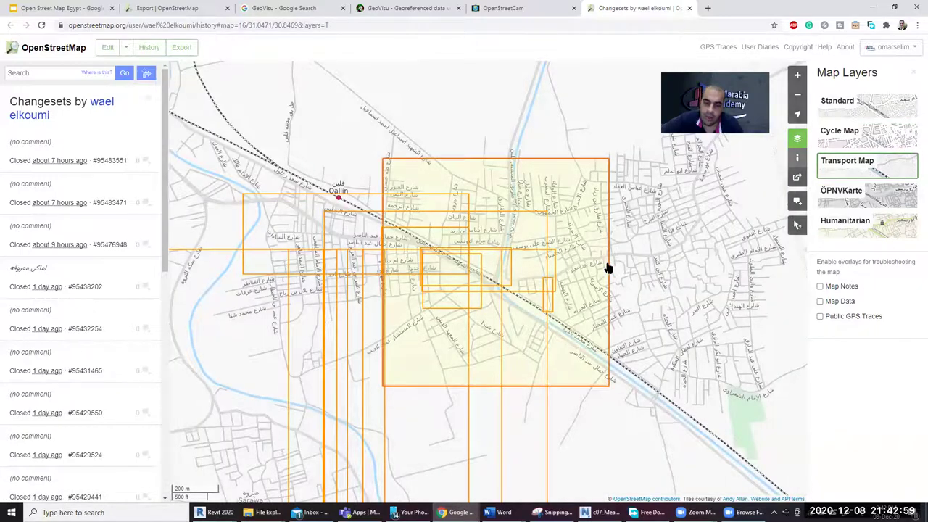
Step: Add the author of changeset 95396328 as a friend, then return to that changeset's details
{"action": "left_click", "coordinate": [500, 224]}
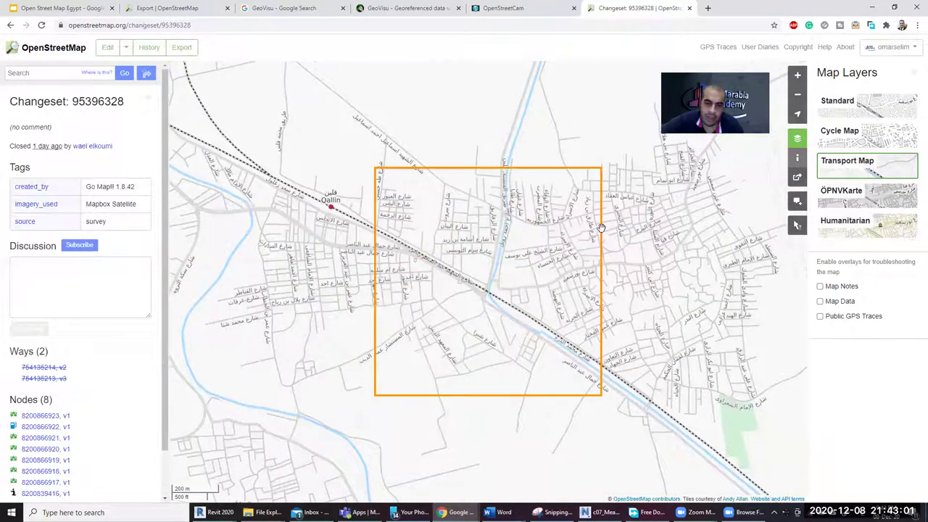
{"action": "left_click", "coordinate": [87, 147]}
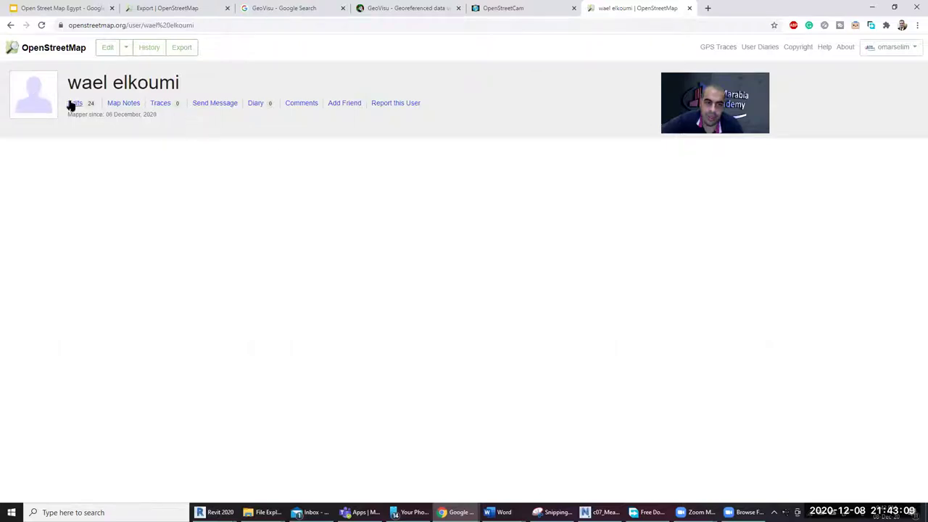
{"action": "left_click", "coordinate": [355, 106]}
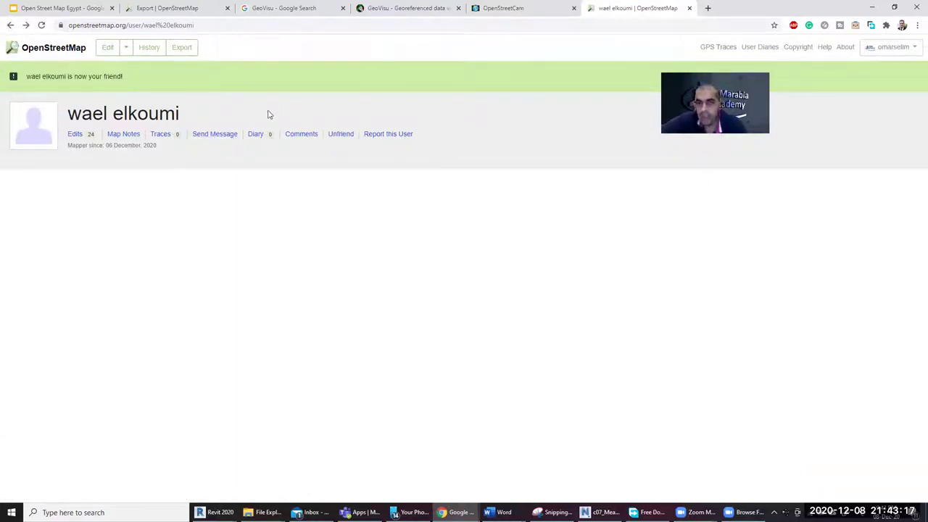
{"action": "left_click", "coordinate": [10, 26]}
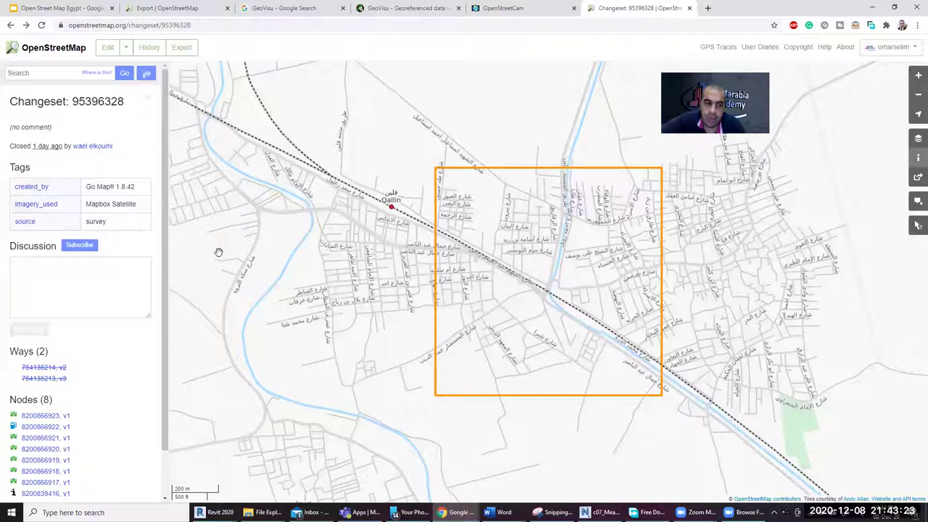
{"action": "left_click", "coordinate": [48, 427]}
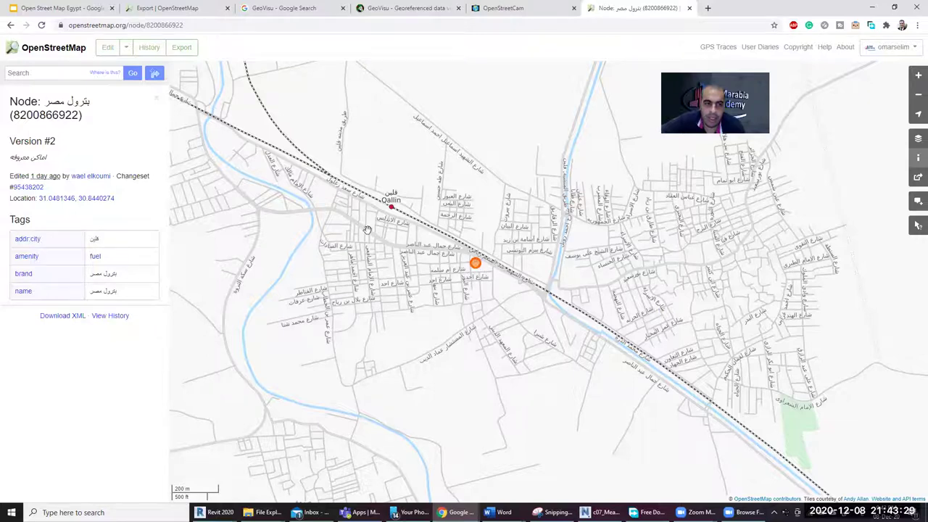
{"action": "scroll", "coordinate": [480, 278], "scroll_direction": "up", "scroll_amount": 2}
{"action": "scroll", "coordinate": [458, 239], "scroll_direction": "up", "scroll_amount": 4}
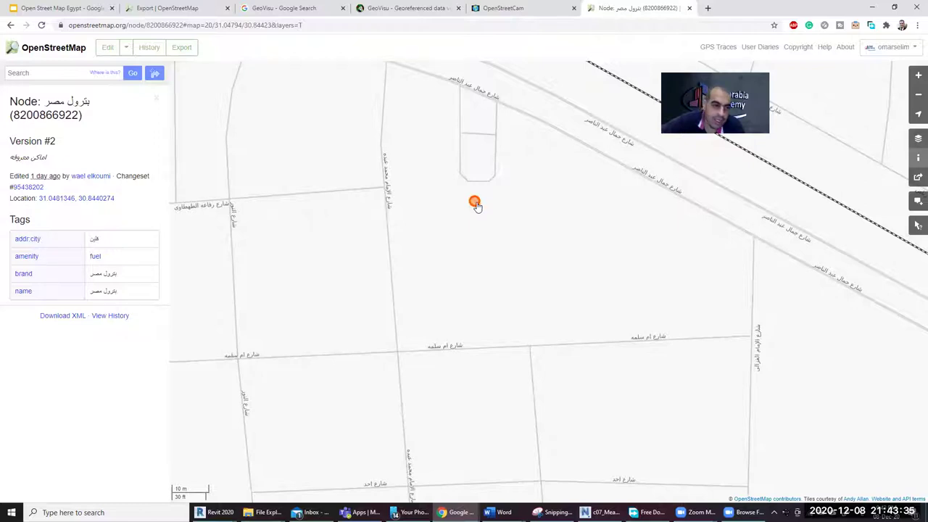
{"action": "scroll", "coordinate": [396, 281], "scroll_direction": "down", "scroll_amount": 2}
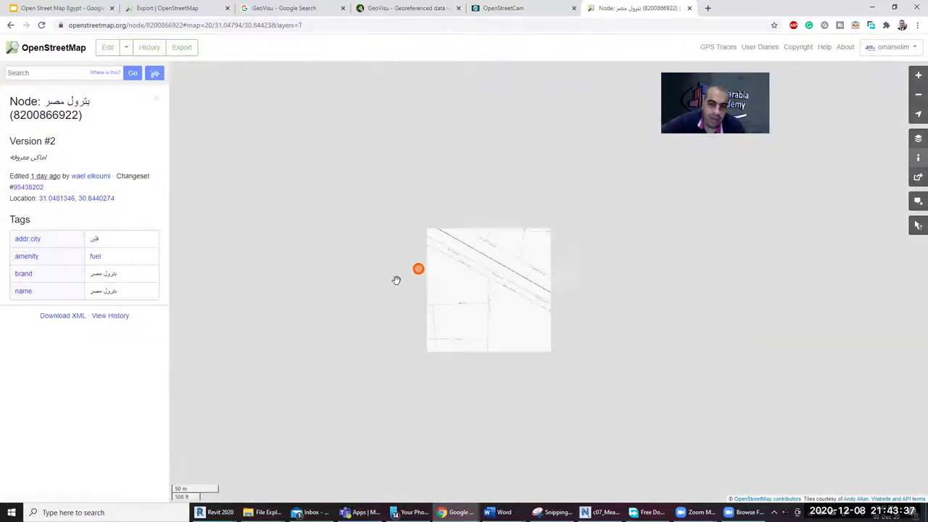
{"action": "scroll", "coordinate": [396, 282], "scroll_direction": "down", "scroll_amount": 2}
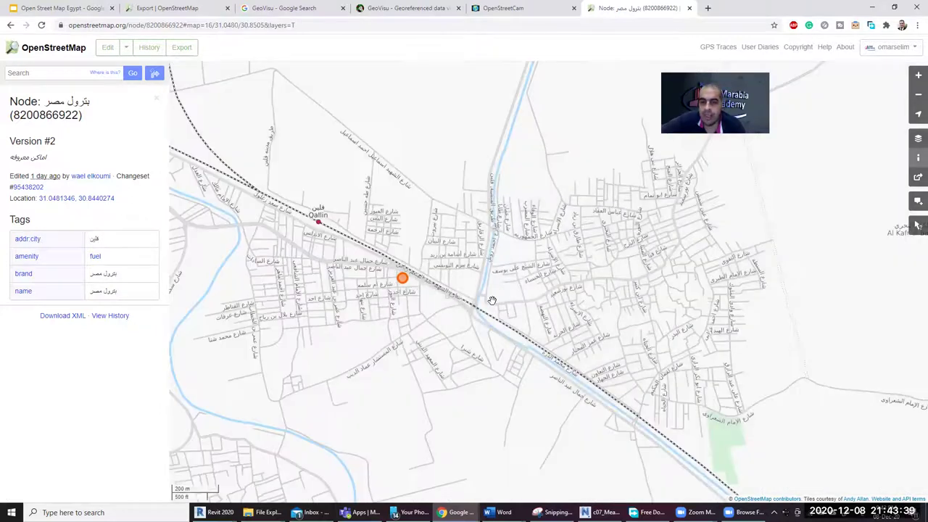
{"action": "scroll", "coordinate": [486, 290], "scroll_direction": "down", "scroll_amount": 2}
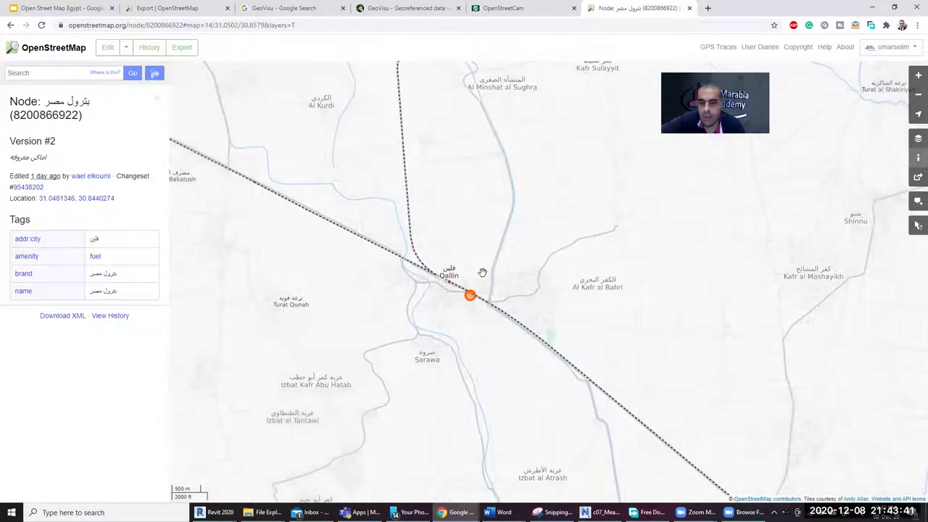
{"action": "scroll", "coordinate": [460, 263], "scroll_direction": "down", "scroll_amount": 2}
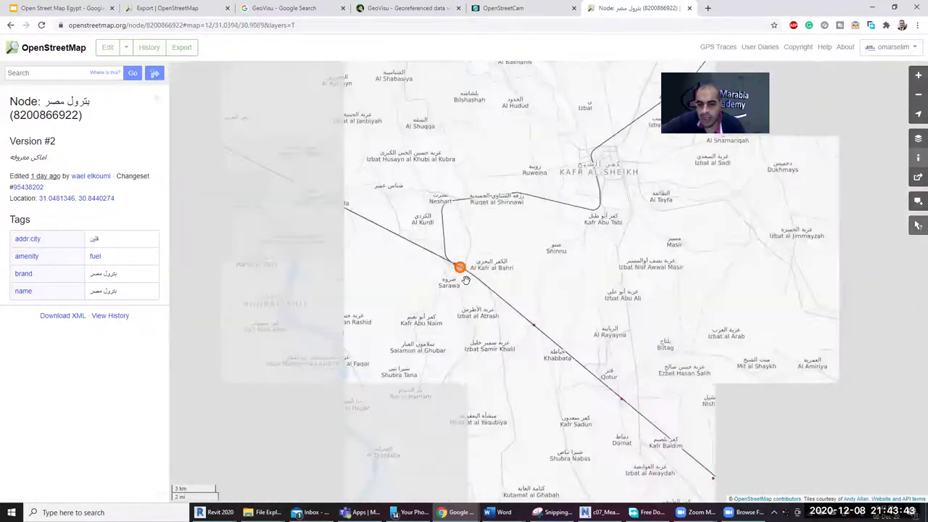
Step: Pan across the Nile Delta, as far as Tanta, to see the node's surroundings
{"action": "mouse_move", "coordinate": [446, 298]}
{"action": "left_mouse_down"}
{"action": "mouse_move", "coordinate": [470, 293]}
{"action": "mouse_move", "coordinate": [467, 303]}
{"action": "left_mouse_up"}
{"action": "left_click_drag", "start_coordinate": [410, 272], "coordinate": [463, 320]}
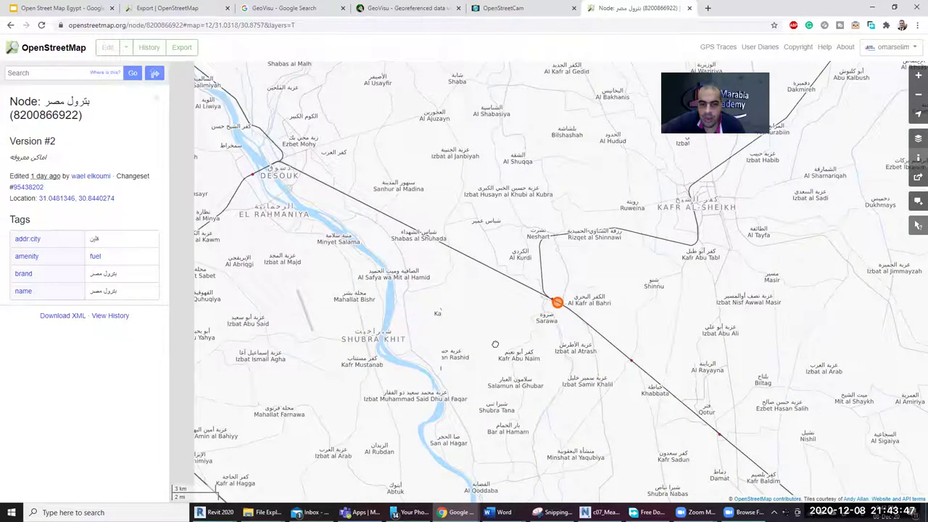
{"action": "scroll", "coordinate": [543, 294], "scroll_direction": "down", "scroll_amount": 2}
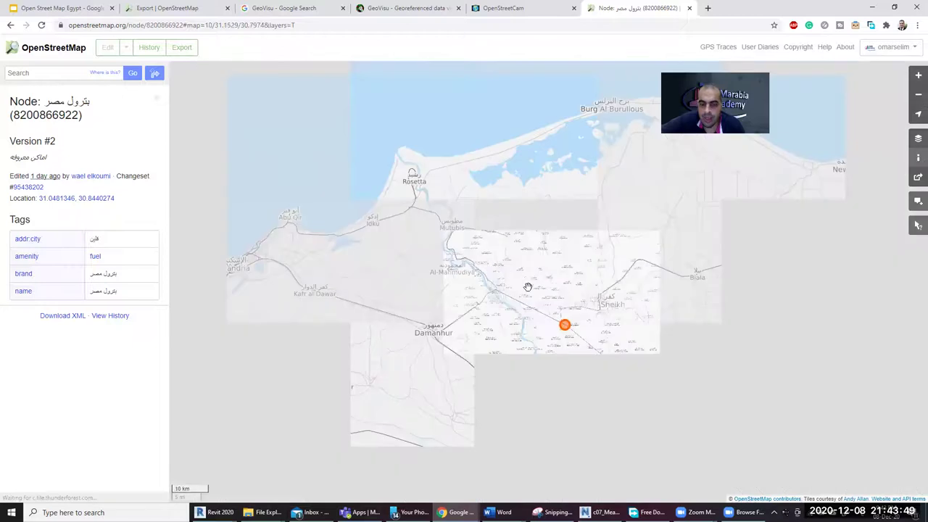
{"action": "left_click_drag", "start_coordinate": [295, 300], "coordinate": [302, 300]}
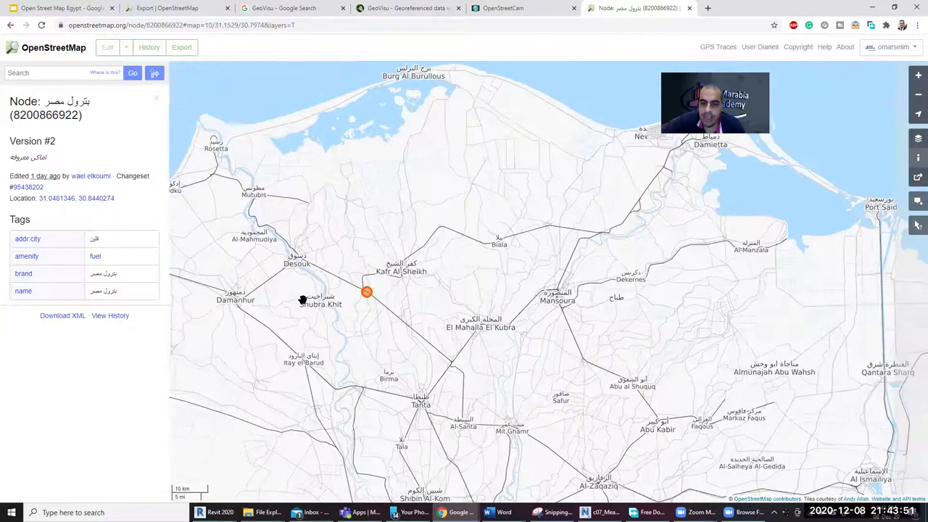
{"action": "left_click_drag", "start_coordinate": [414, 238], "coordinate": [399, 223]}
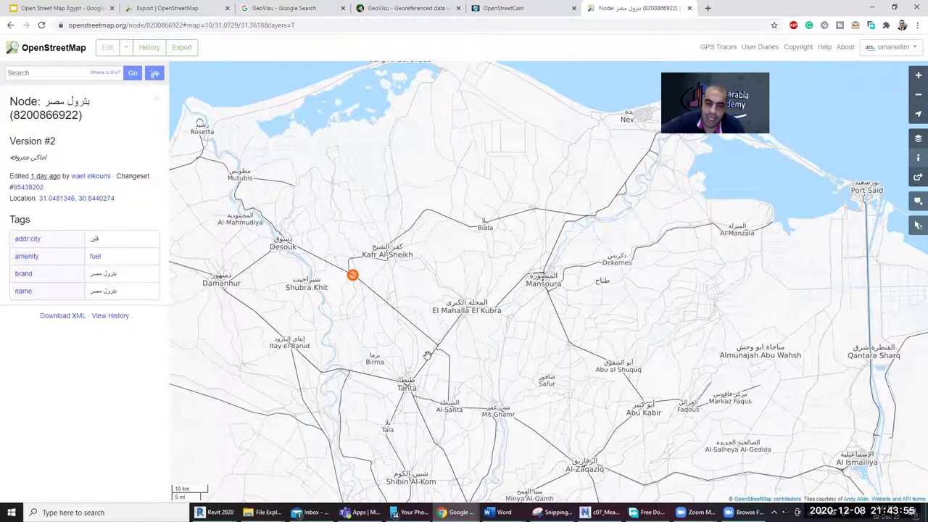
{"action": "left_click_drag", "start_coordinate": [427, 359], "coordinate": [370, 257]}
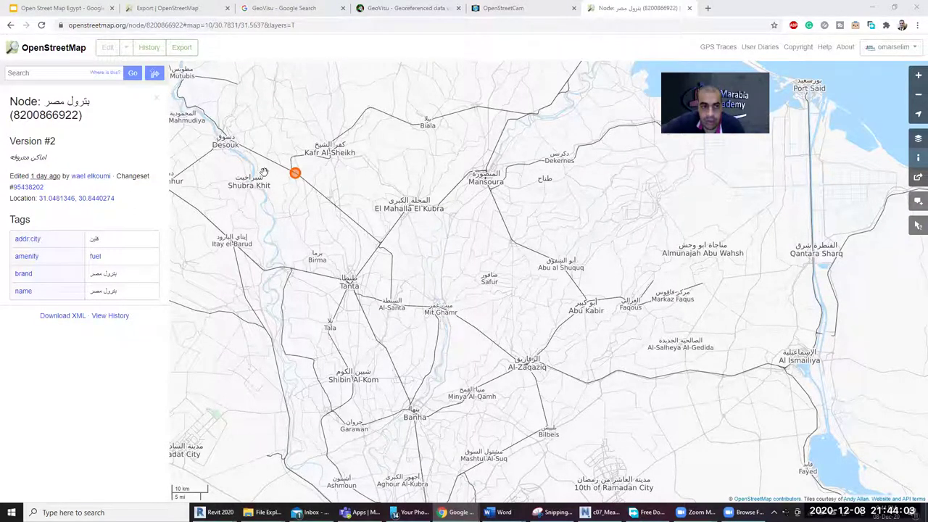
Step: Return to the OpenStreetCam leaderboard, scroll to its top, and go to the coverage map
{"action": "left_click", "coordinate": [522, 11]}
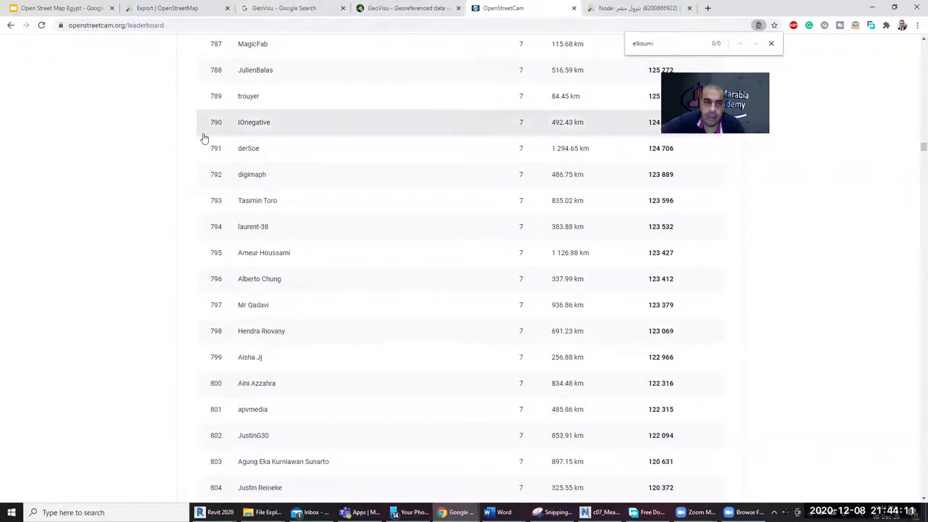
{"action": "scroll", "coordinate": [170, 127], "scroll_direction": "up", "scroll_amount": 20}
{"action": "middle_click", "coordinate": [784, 318]}
{"action": "scroll", "coordinate": [784, 317], "scroll_direction": "up", "scroll_amount": 20}
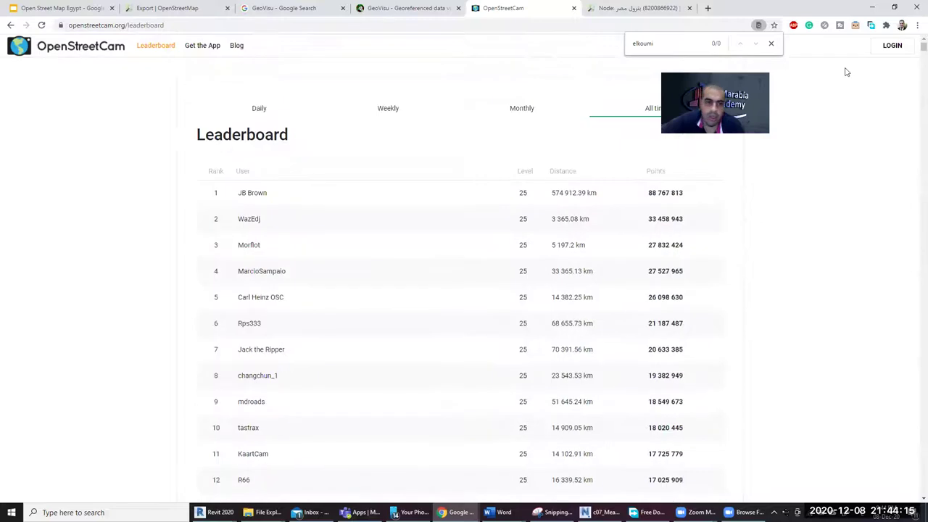
{"action": "left_click", "coordinate": [100, 54]}
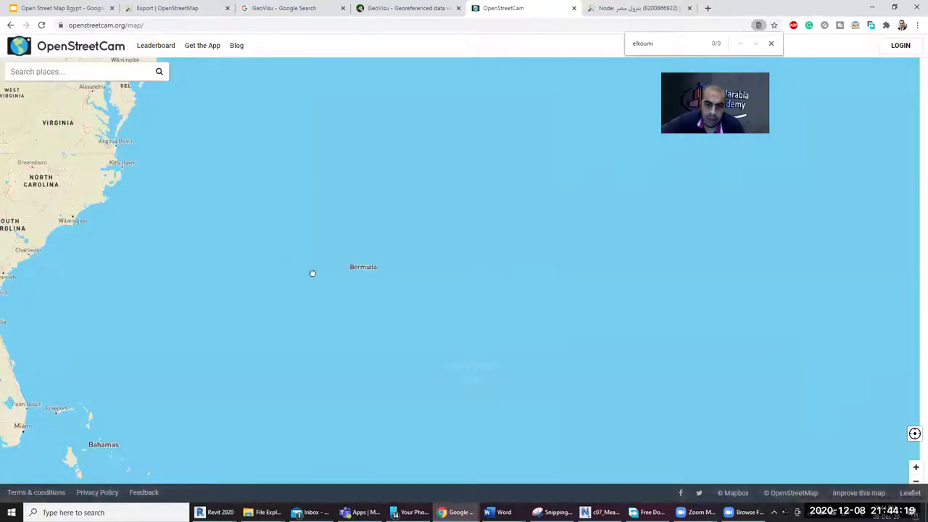
Step: Search for Kafr el-Sheikh and jump the map to 'Kafr el-Sheikh, Egypt'
{"action": "left_click_drag", "start_coordinate": [312, 272], "coordinate": [388, 261]}
{"action": "left_click", "coordinate": [102, 71]}
{"action": "type", "text": "الق"}
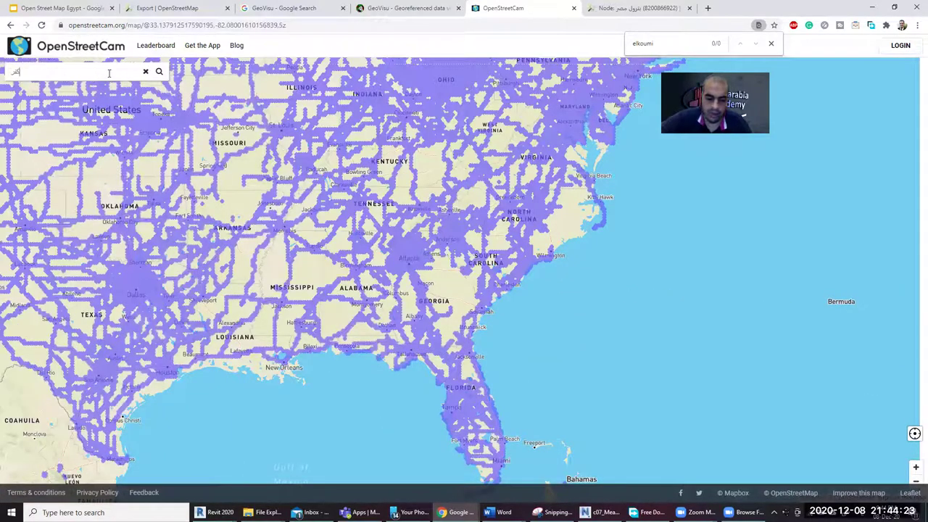
{"action": "type", "text": " الشيخ"}
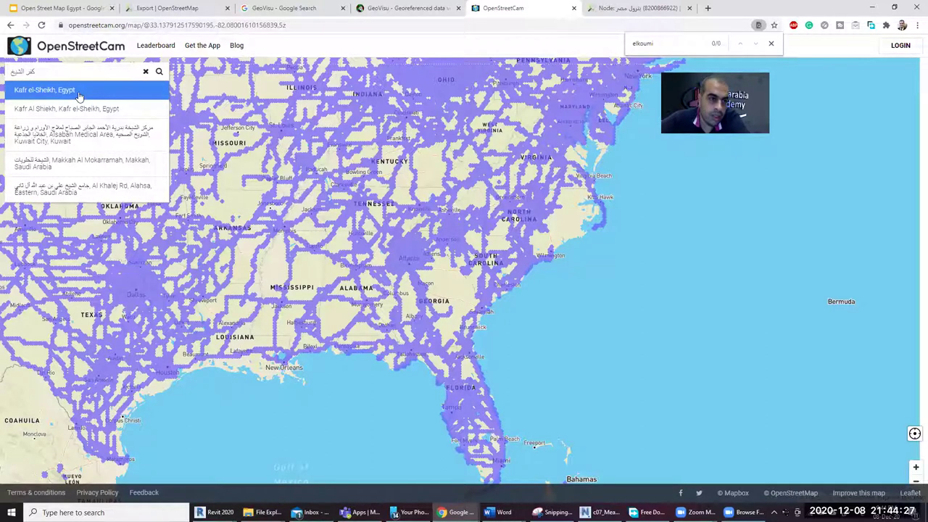
{"action": "left_click", "coordinate": [145, 86]}
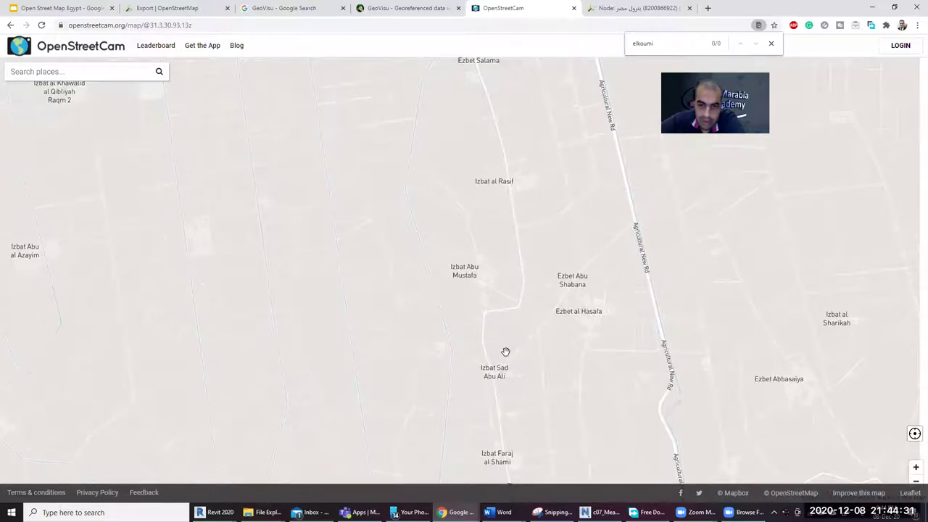
Step: Pan and zoom out to show Nile Delta villages near Biala, around 31.25 N, 31.00 E
{"action": "left_click_drag", "start_coordinate": [469, 350], "coordinate": [380, 322]}
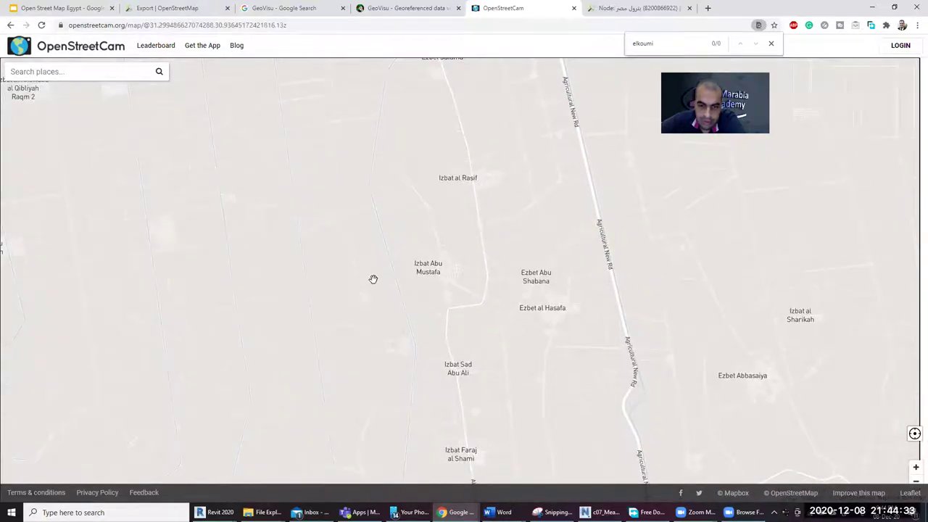
{"action": "scroll", "coordinate": [371, 274], "scroll_direction": "down", "scroll_amount": 1}
{"action": "scroll", "coordinate": [372, 273], "scroll_direction": "down", "scroll_amount": 2}
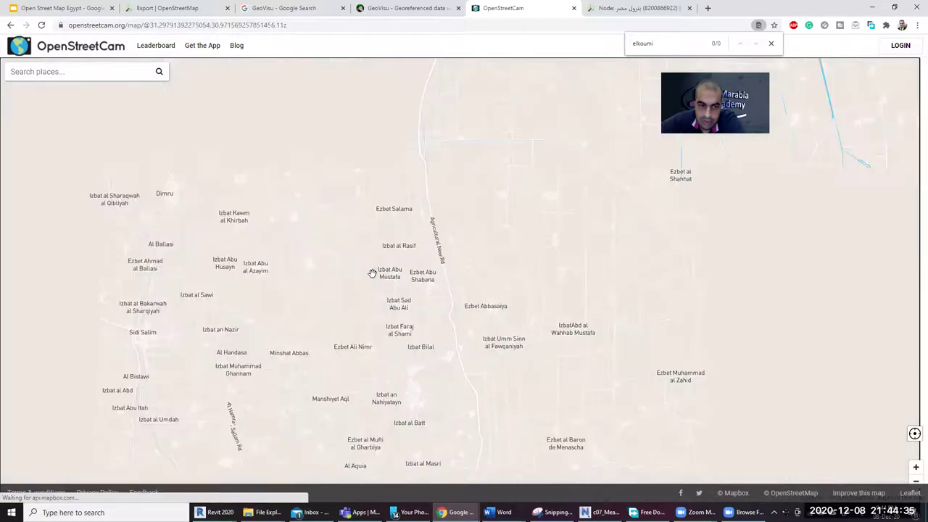
{"action": "left_click_drag", "start_coordinate": [422, 243], "coordinate": [423, 205]}
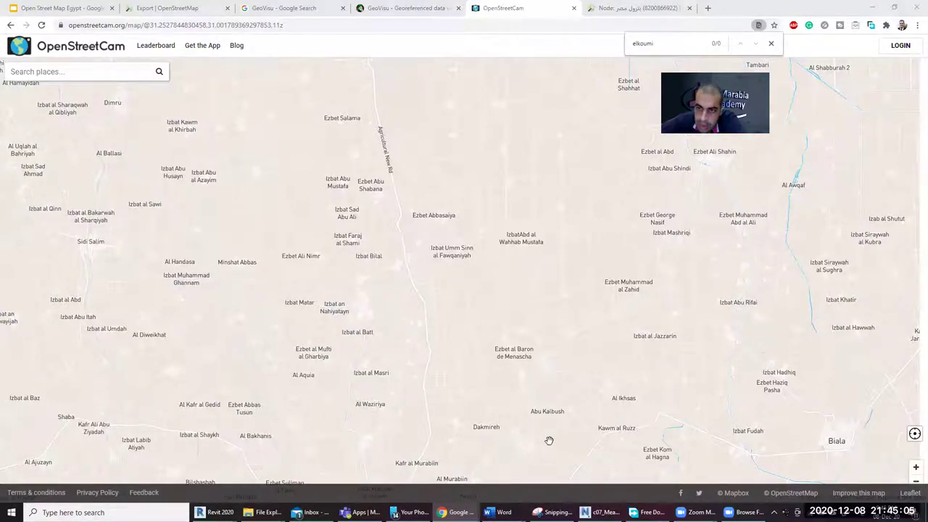
{"action": "left_click_drag", "start_coordinate": [445, 294], "coordinate": [389, 286]}
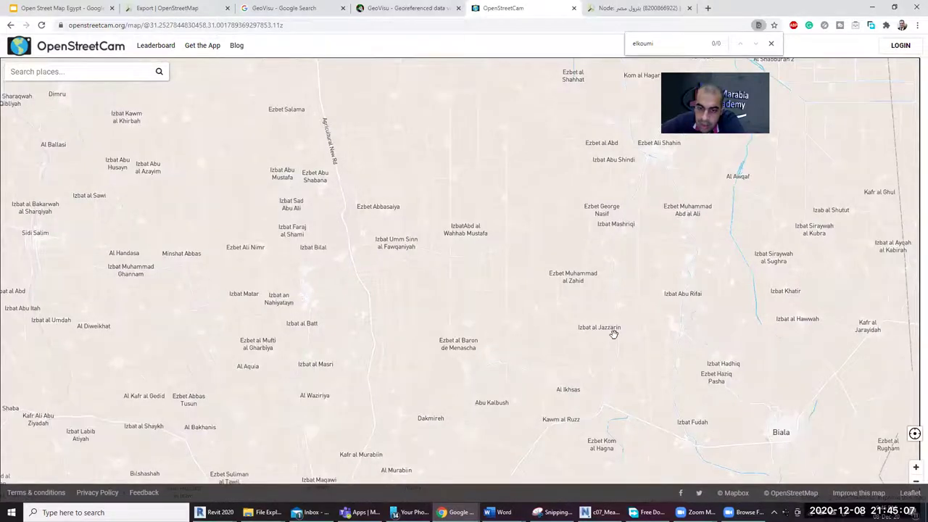